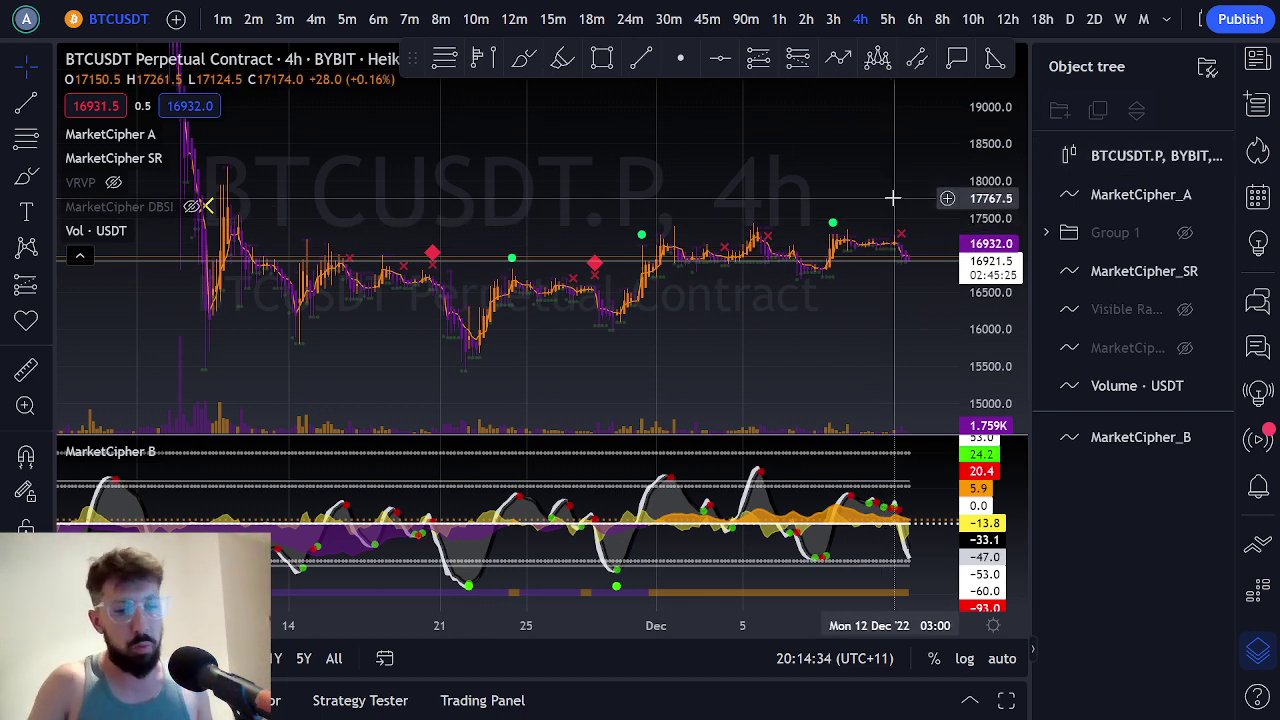
Switch the BTCUSDT chart to the 2-hour timeframe.
click(807, 19)
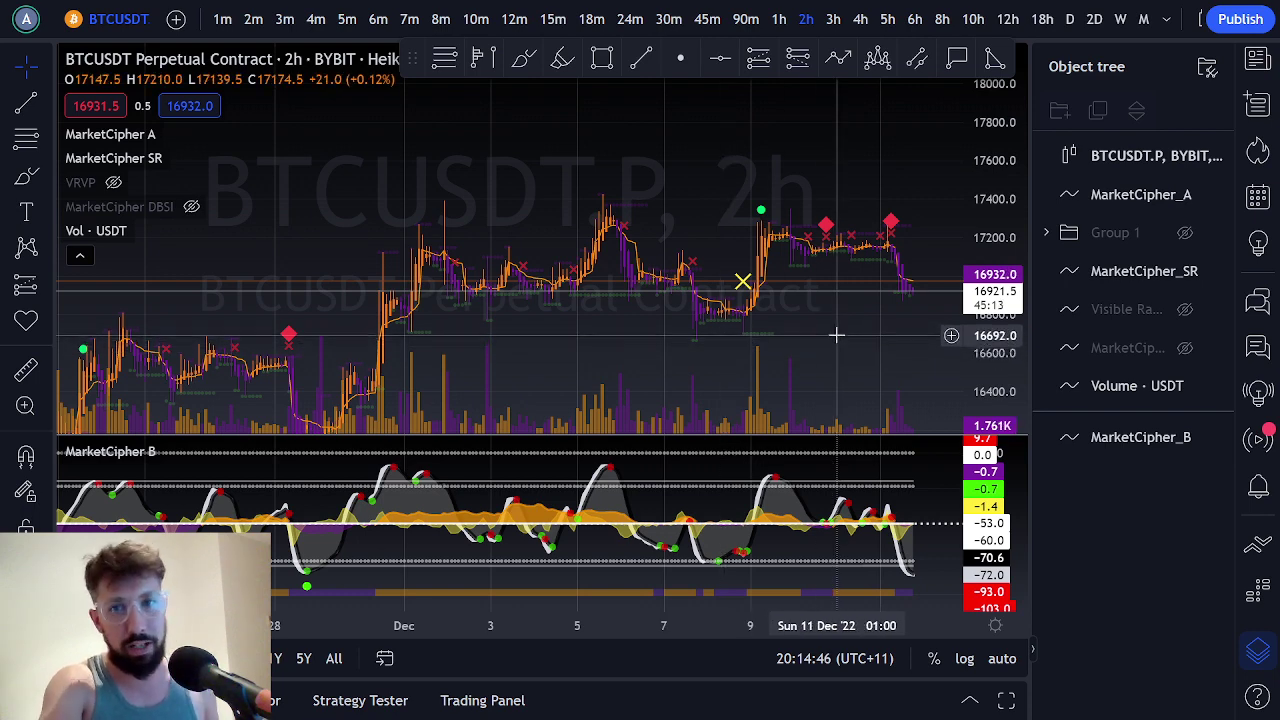
Switch to Photos and view the images MAGA-removebg-preview.png and dcaa.jpg.
key(alt+Tab)
key(alt+Tab)
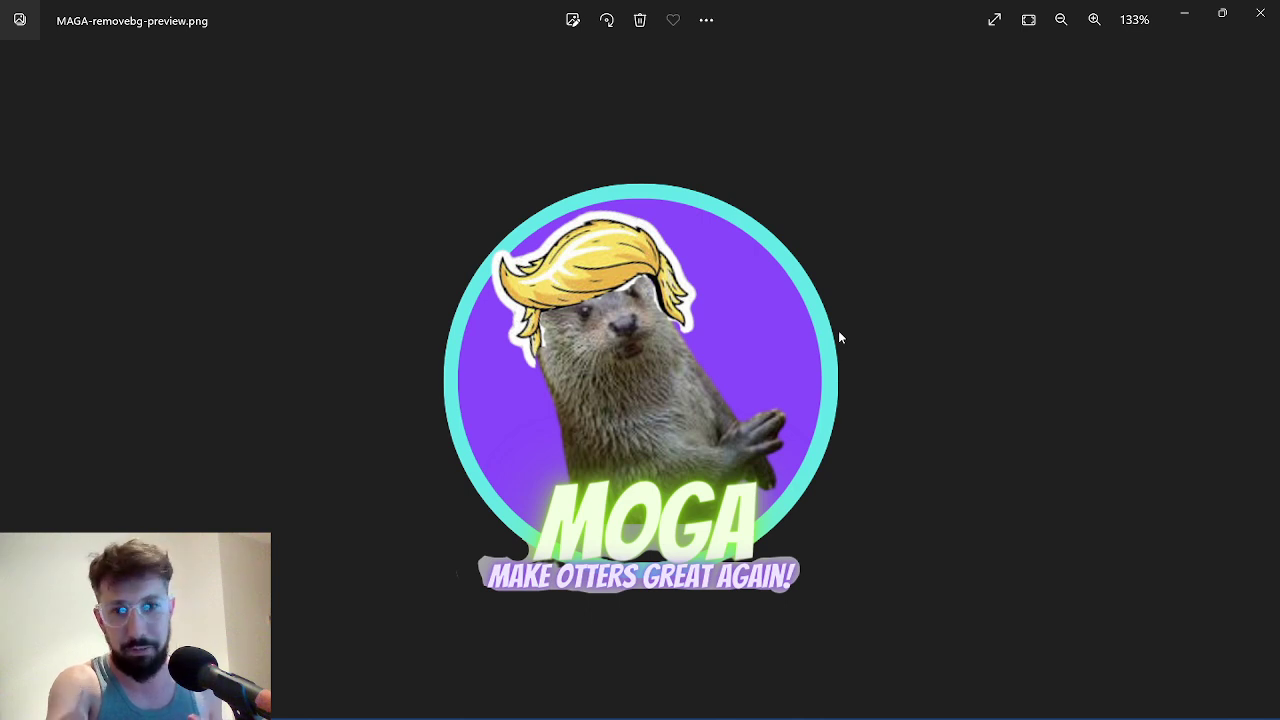
key(alt+Tab)
key(alt+Tab)
key(alt+Tab)
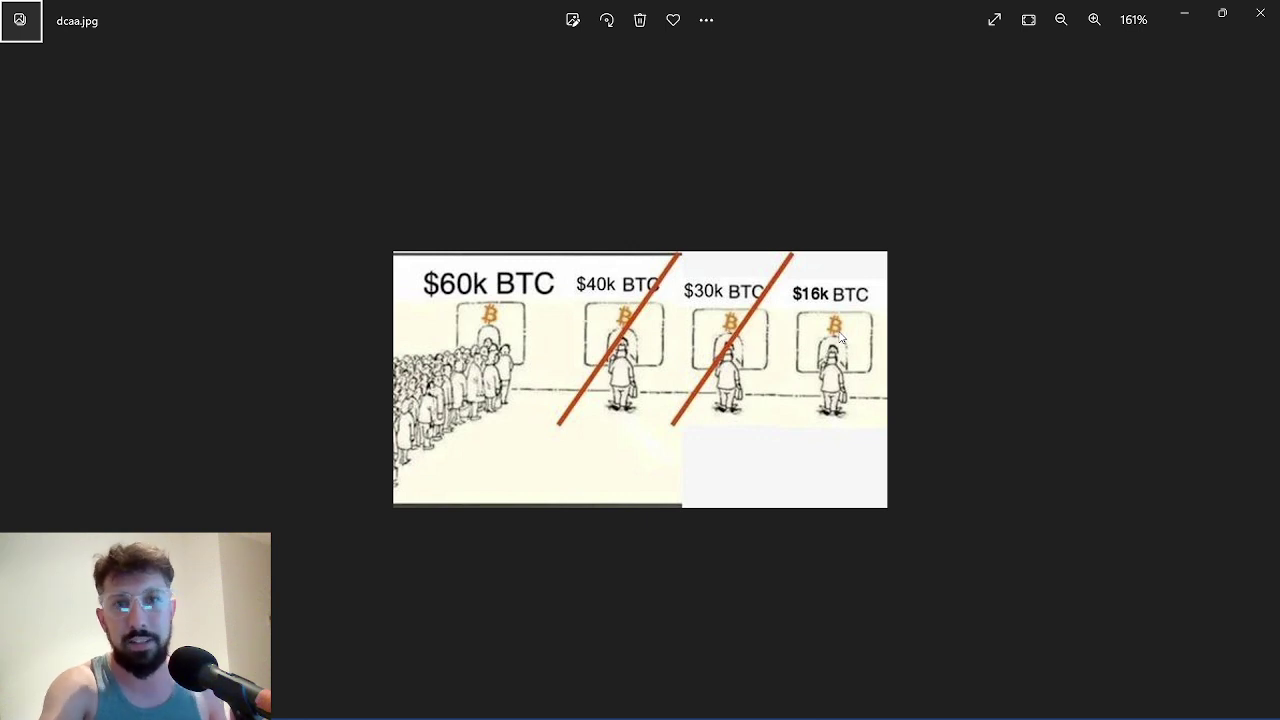
Return to the TradingView chart and examine the BTCUSDT price action since early November.
key(alt+Tab)
key(alt+Tab)
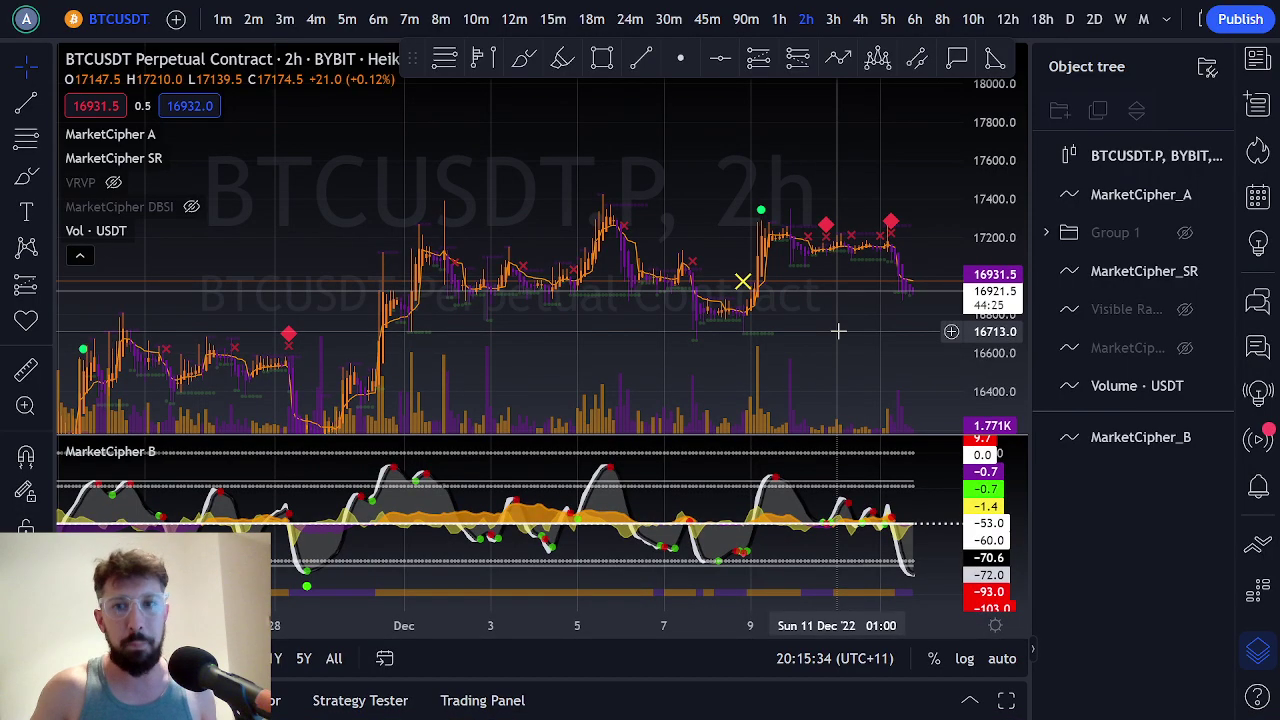
scroll(838, 330, down, 5)
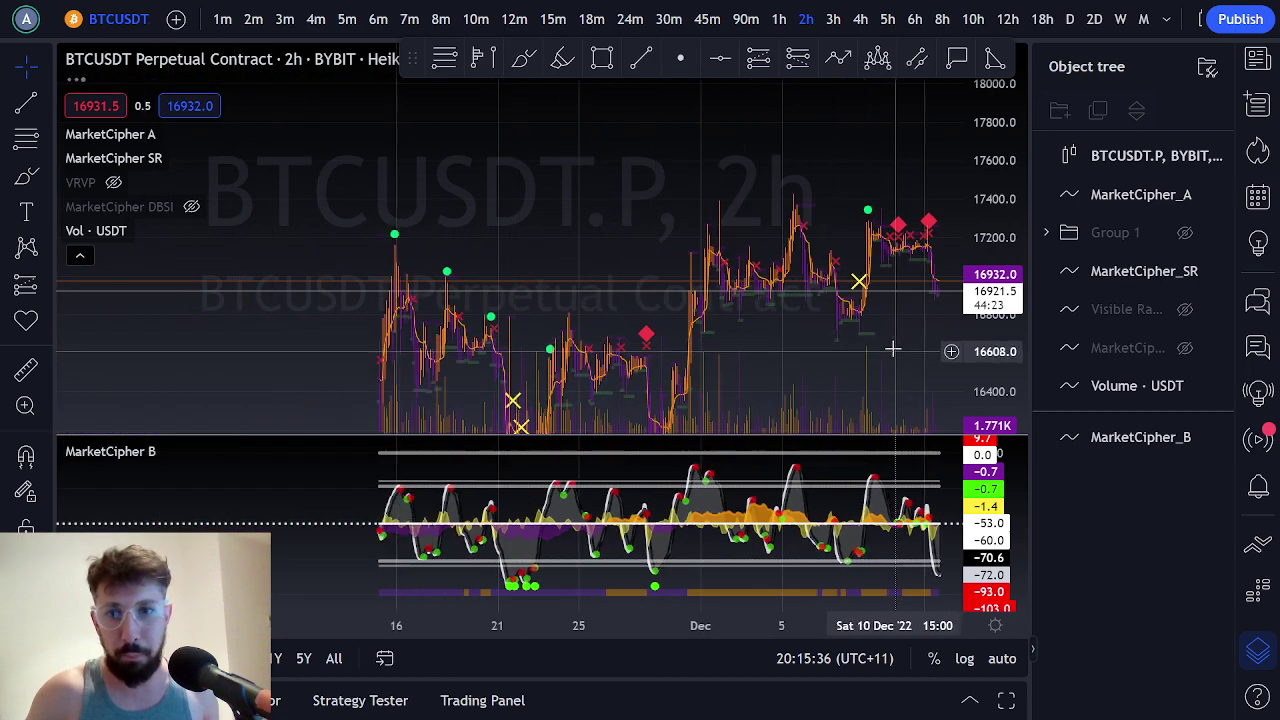
scroll(897, 346, down, 4)
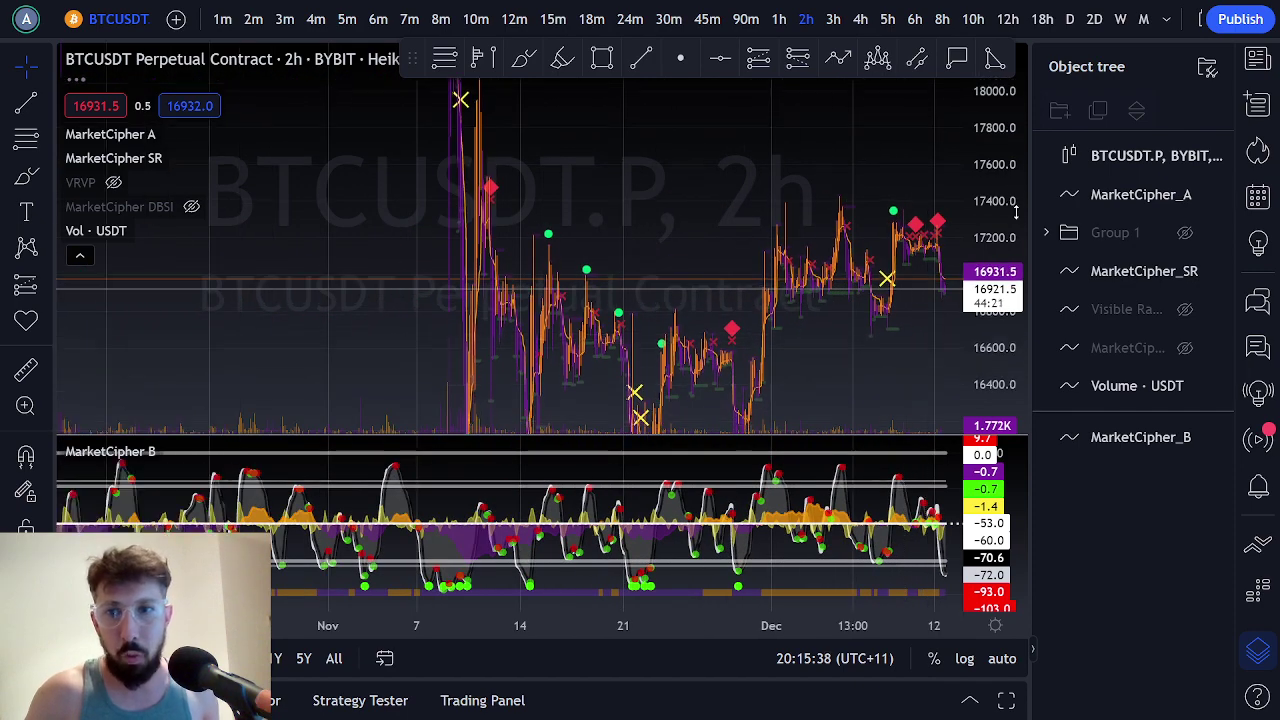
right_click(912, 332)
drag(912, 332, 826, 291)
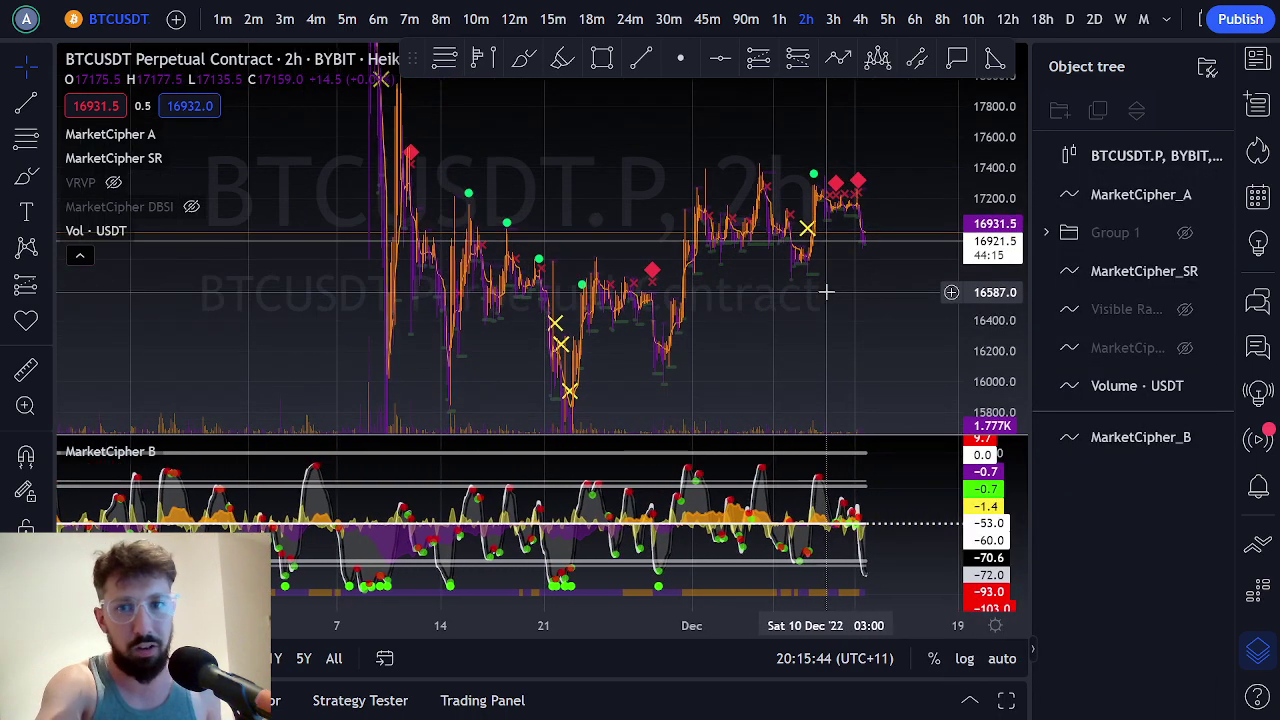
Switch to Photos to view dipping.png, and return to the TradingView chart.
key(alt+Tab)
key(alt+Tab)
key(alt+Tab)
key(alt+Tab)
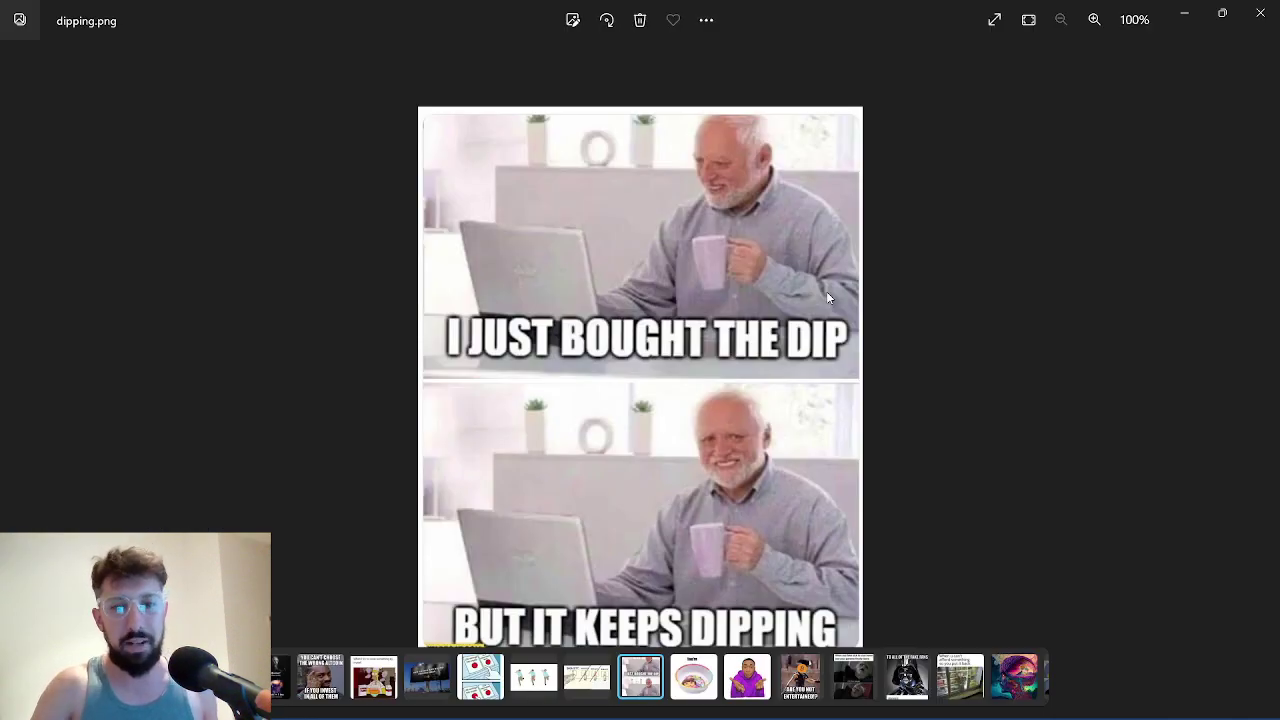
key(alt+Tab)
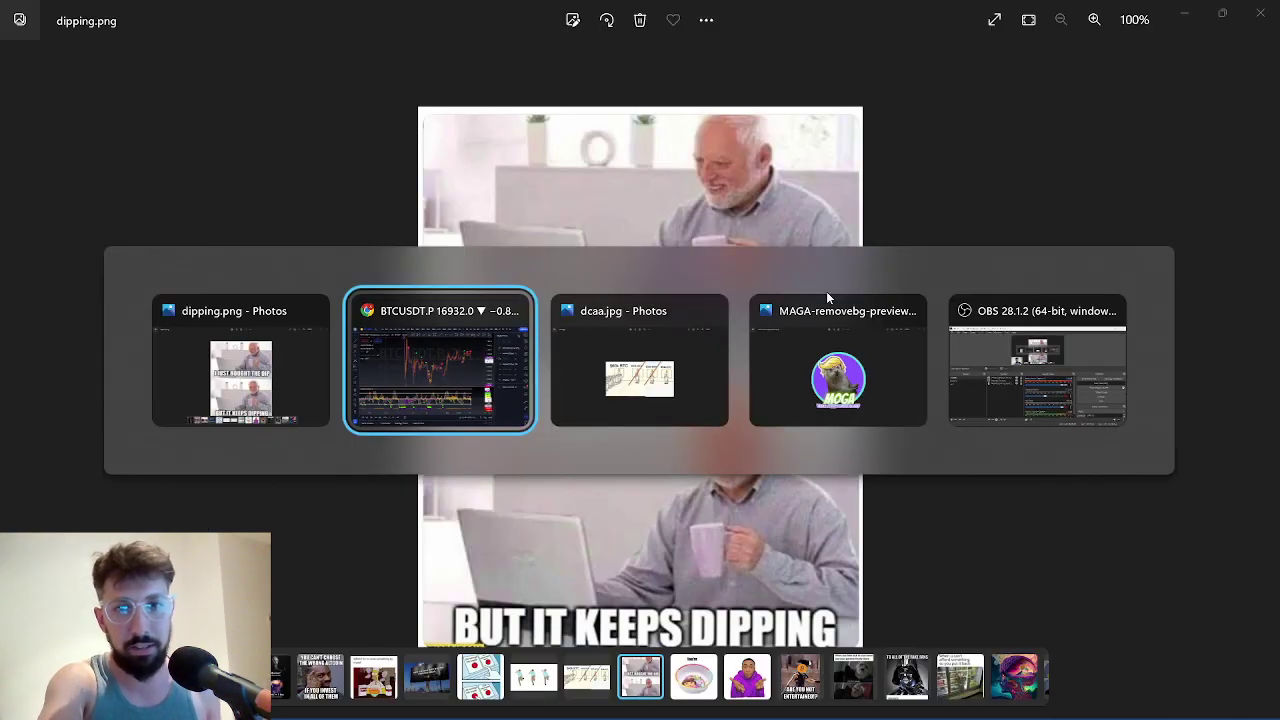
key(alt+Tab)
key(alt+Tab)
key(alt+Tab)
key(alt+Tab)
key(alt+Tab)
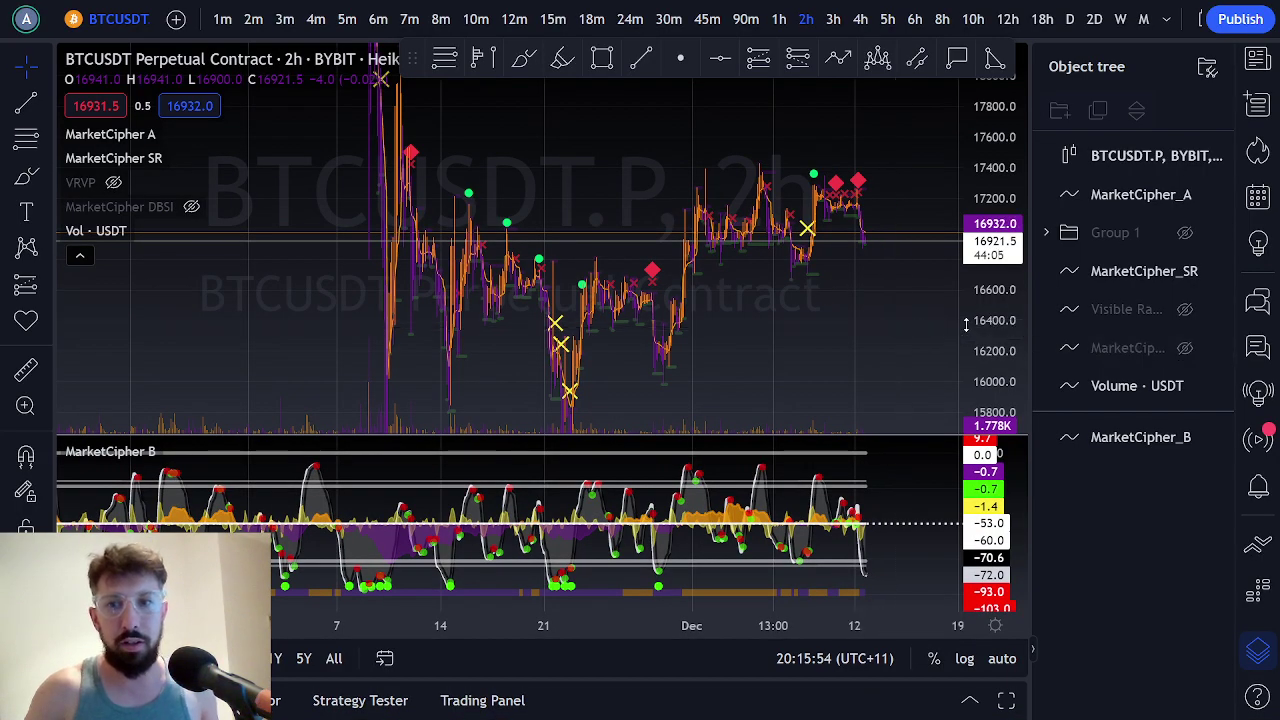
Draw a Fixed Range volume profile on the chart from 9 Nov 2022 09:00 to 12 Dec 2022 19:00.
drag(980, 315, 994, 362)
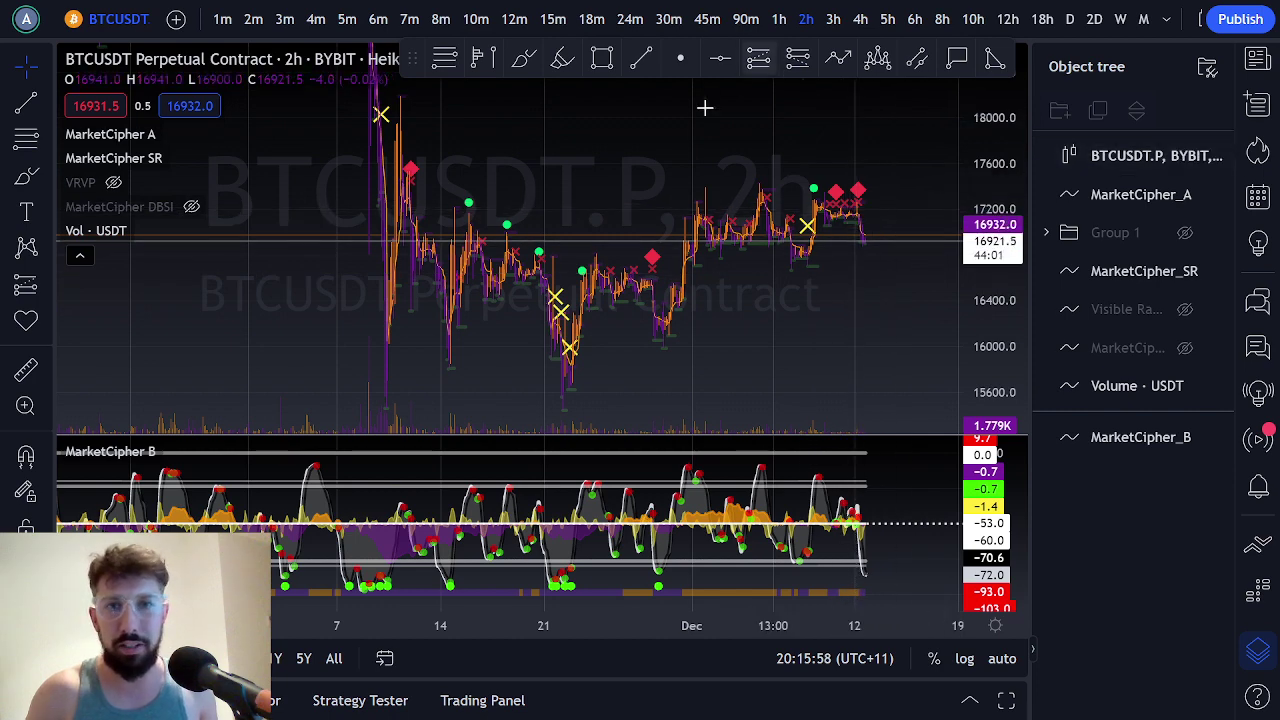
click(478, 57)
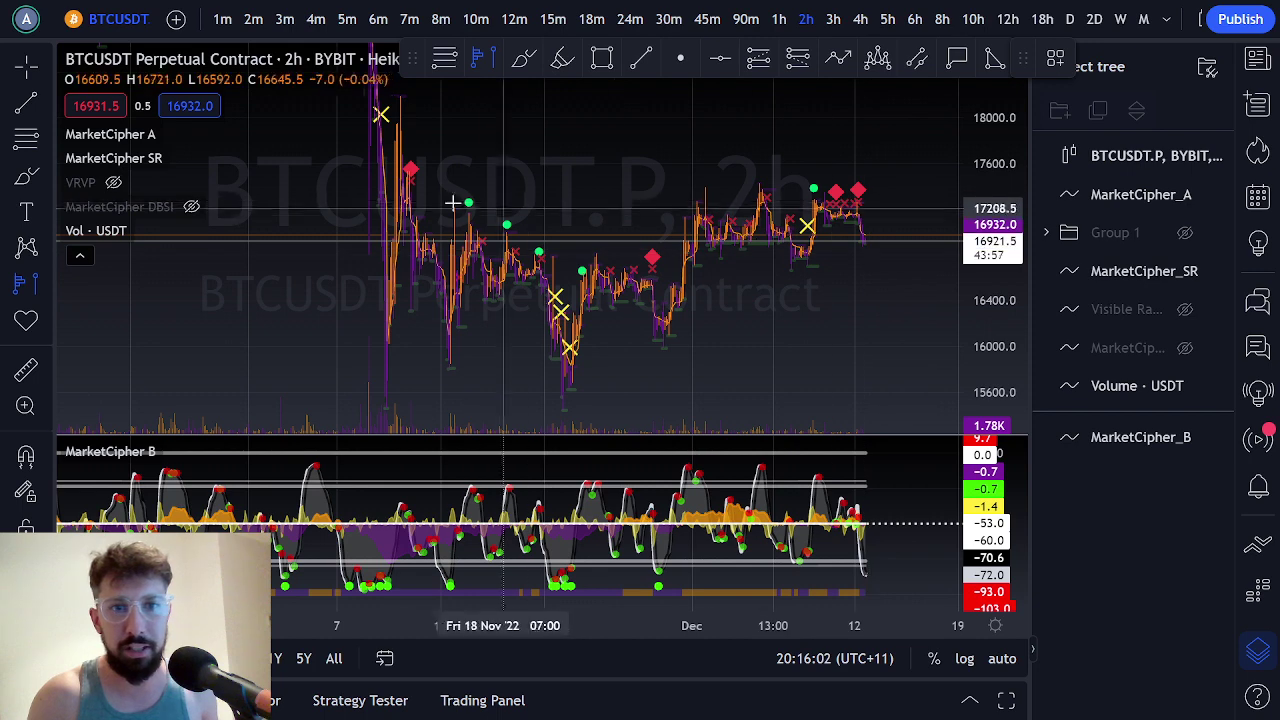
click(373, 188)
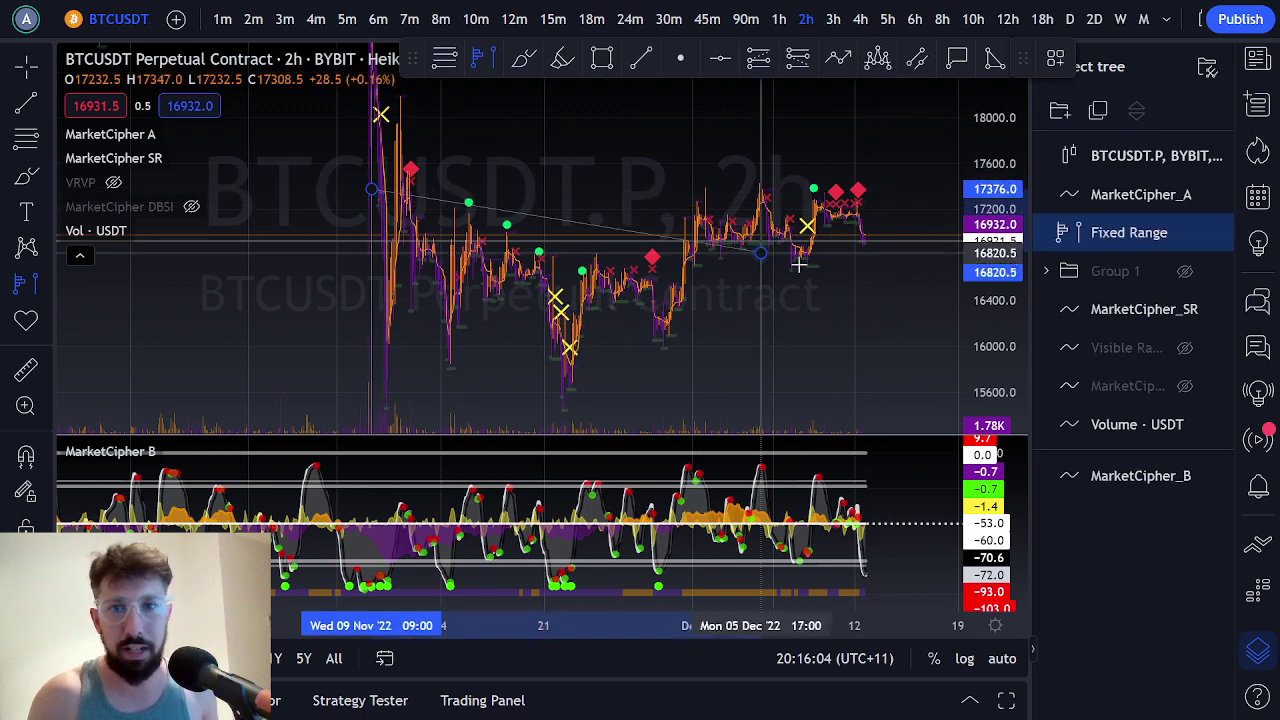
click(865, 327)
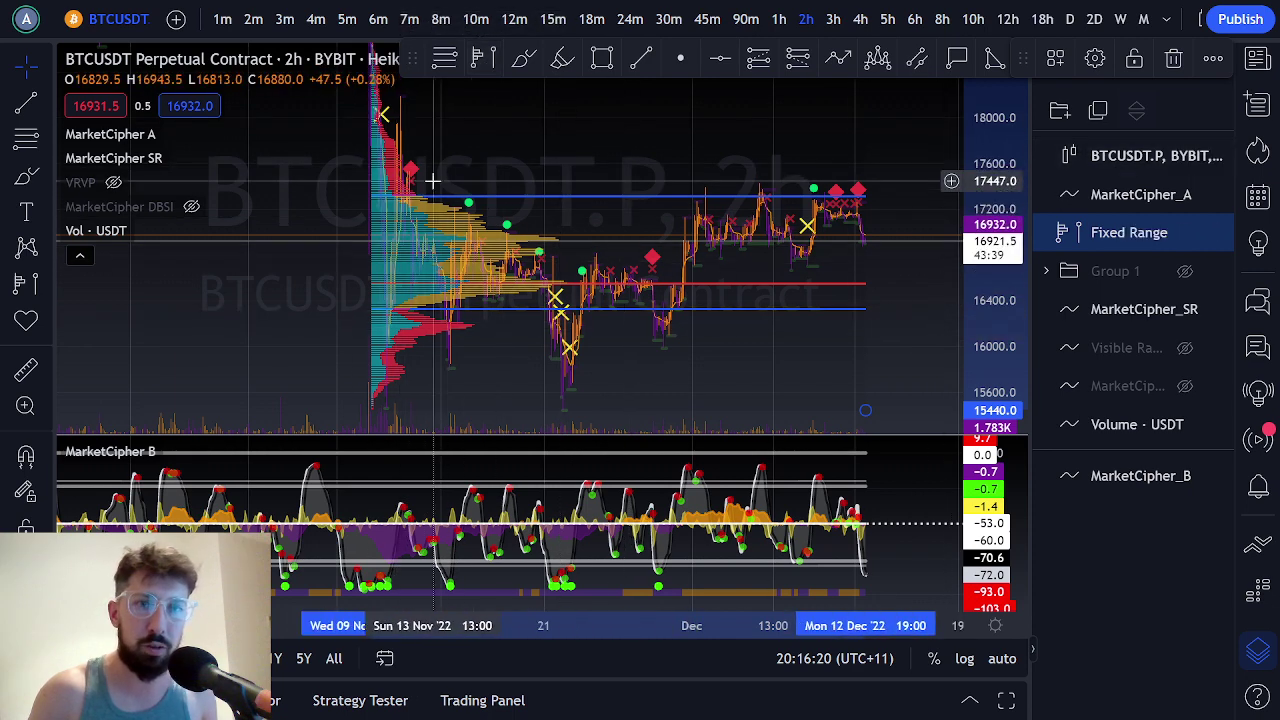
Show the VRVP indicator to compare it with the fixed range profile over a wider price range, and hide it again.
click(114, 183)
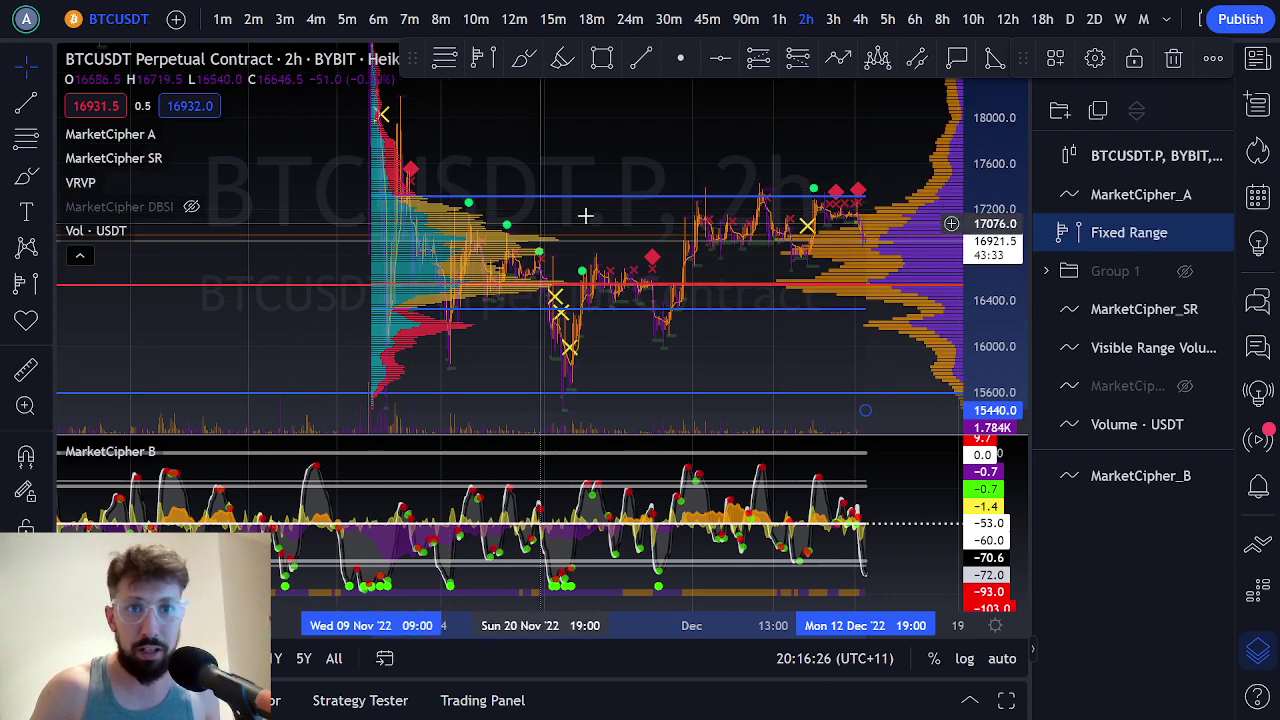
scroll(727, 207, down, 1)
scroll(727, 207, down, 2)
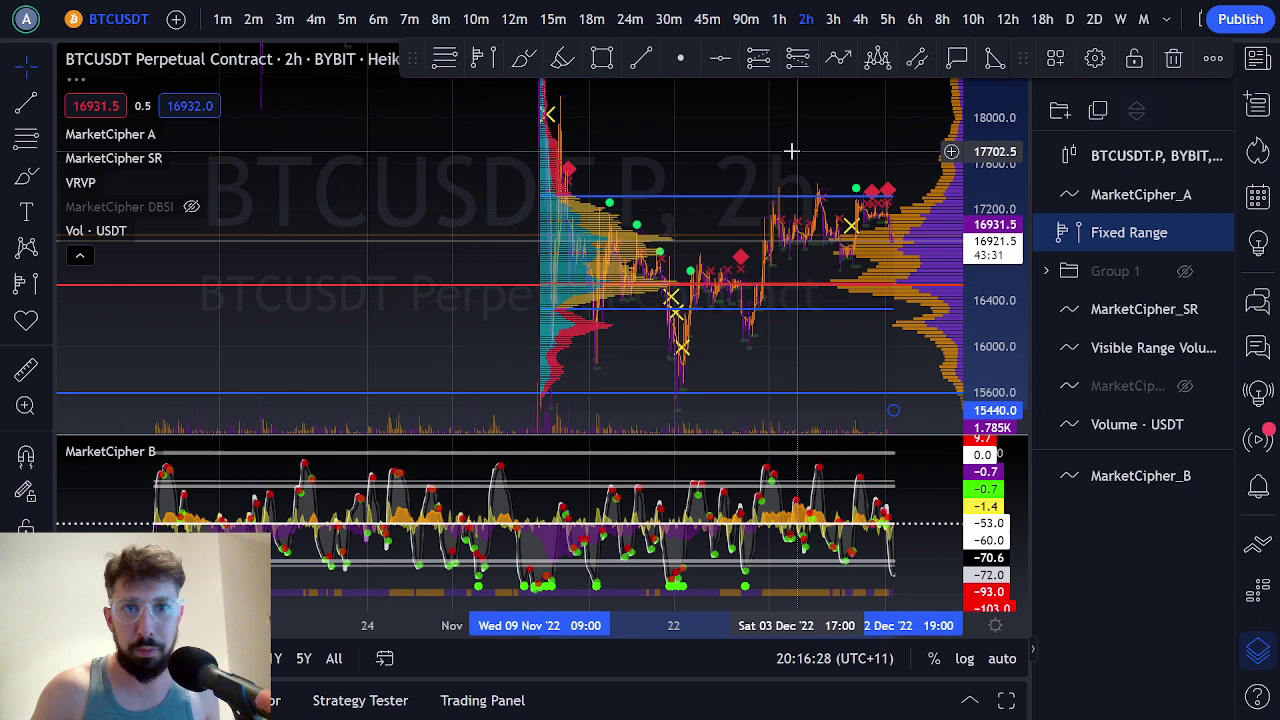
drag(983, 156, 1011, 349)
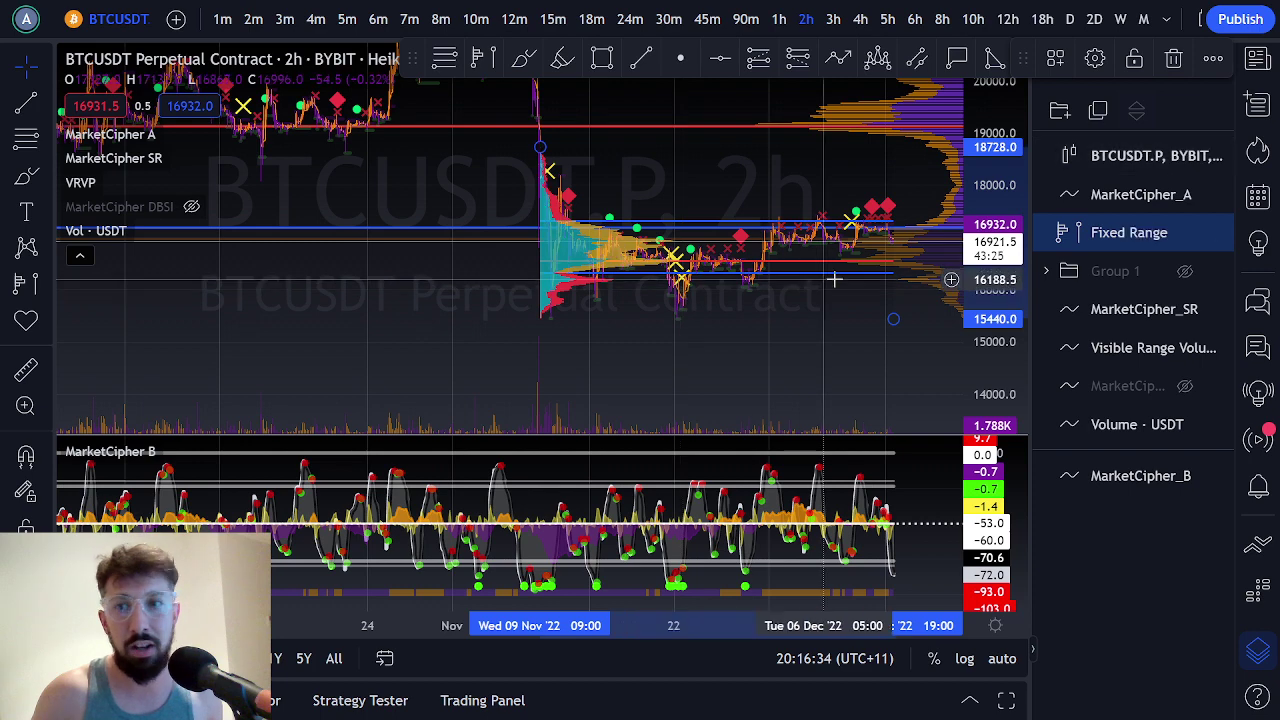
click(112, 183)
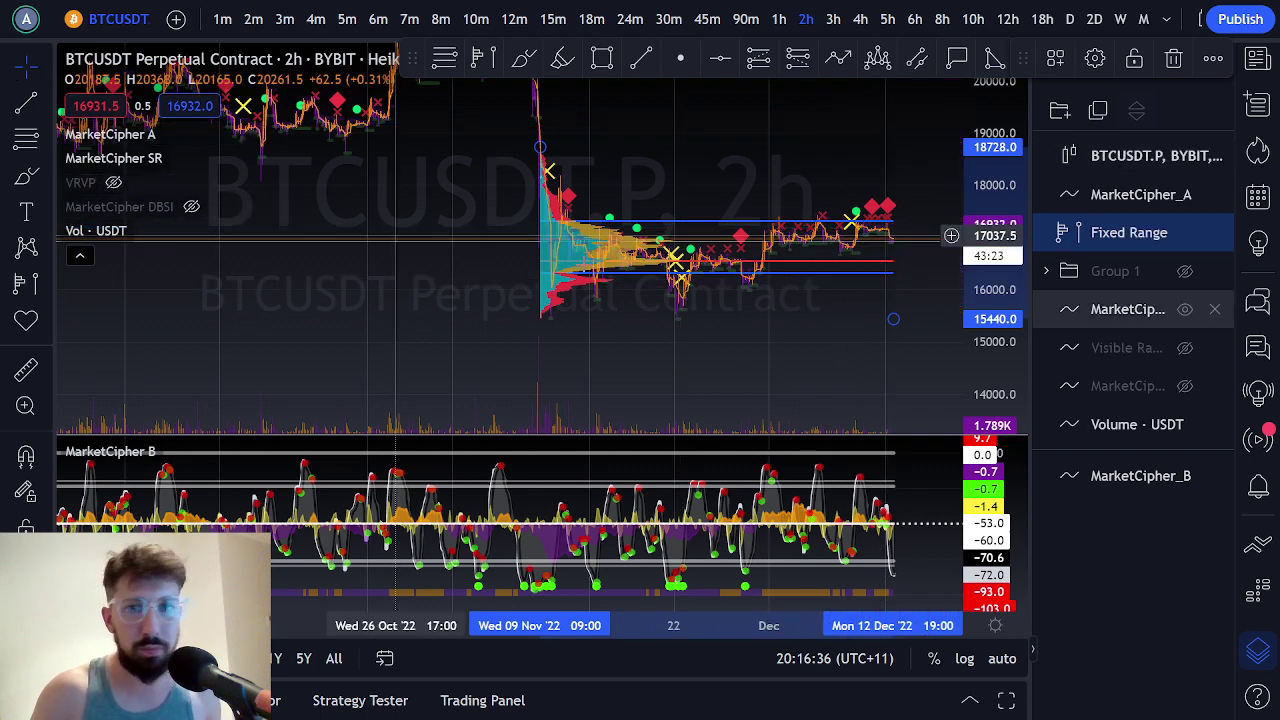
drag(1006, 336, 971, 143)
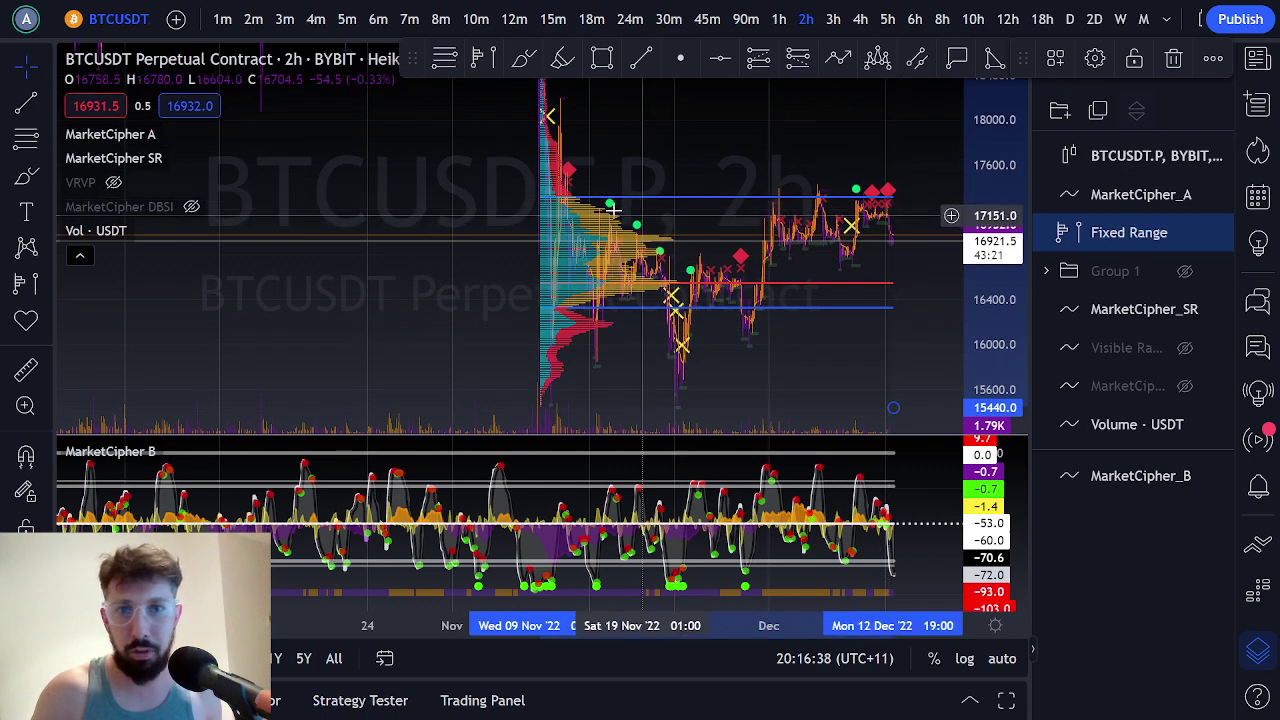
Show the Group 1 drawings on the chart and delete the Fixed Range volume profile.
click(1185, 271)
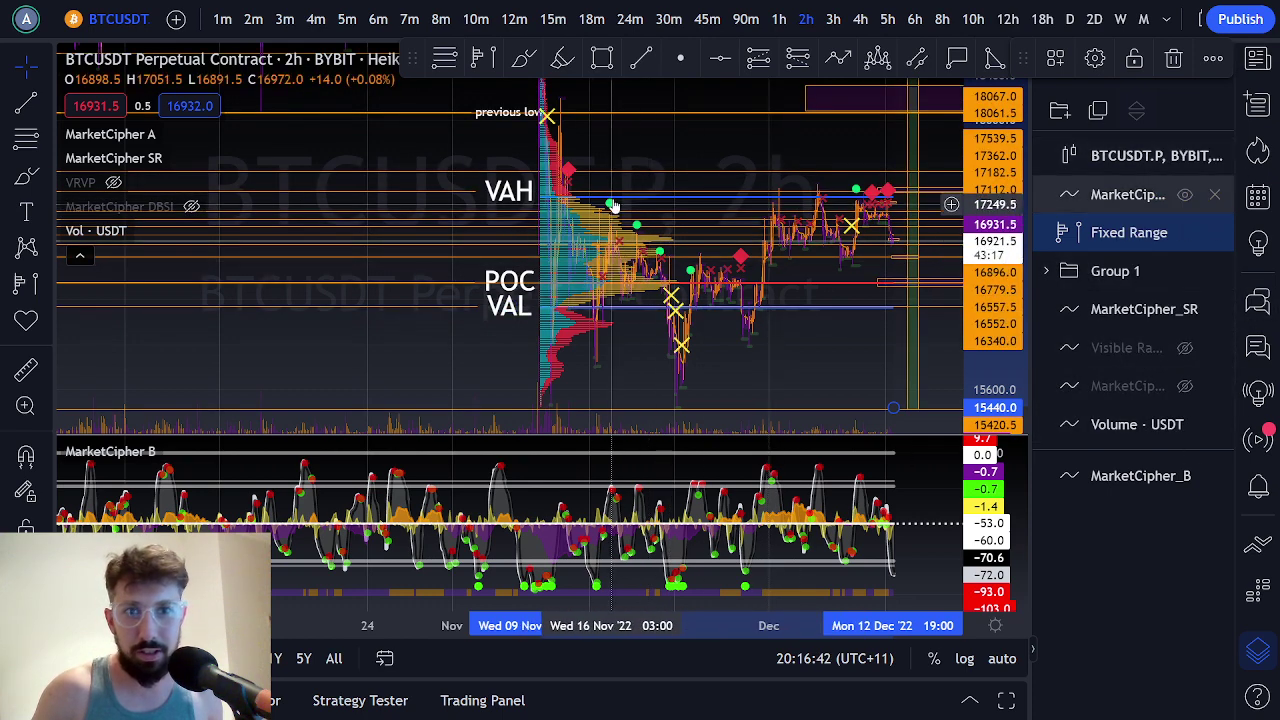
click(581, 220)
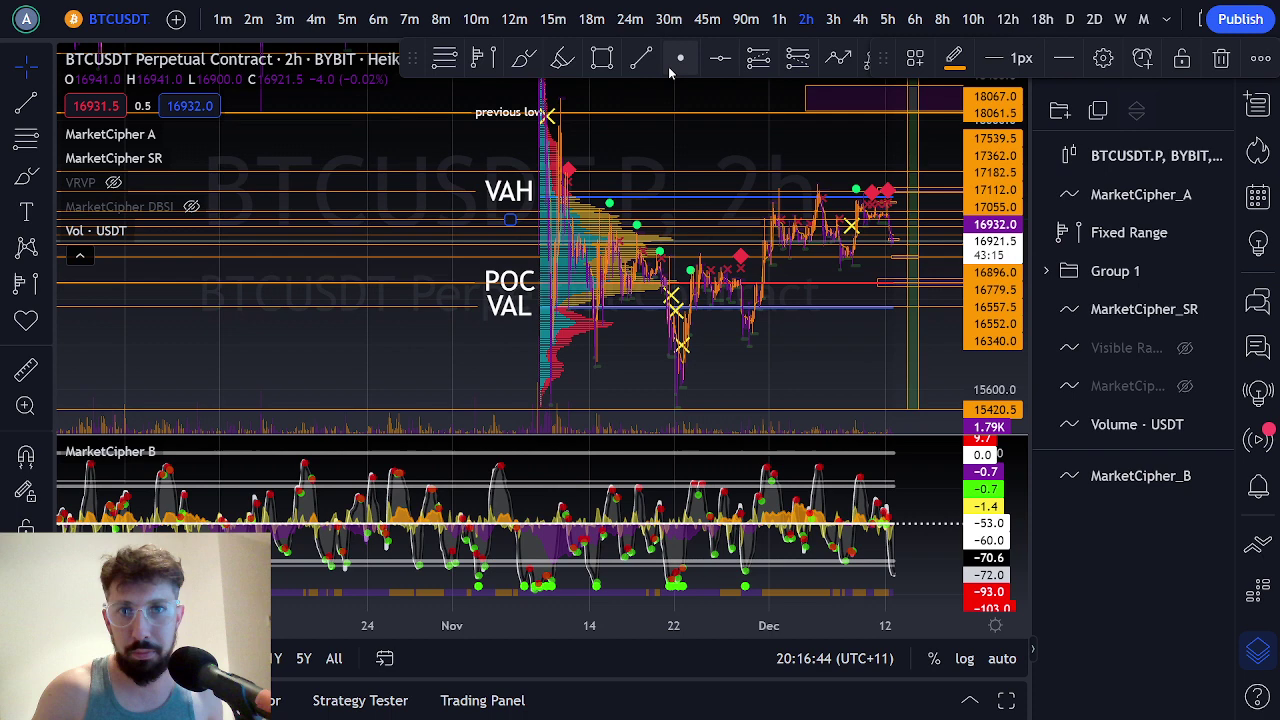
click(1221, 57)
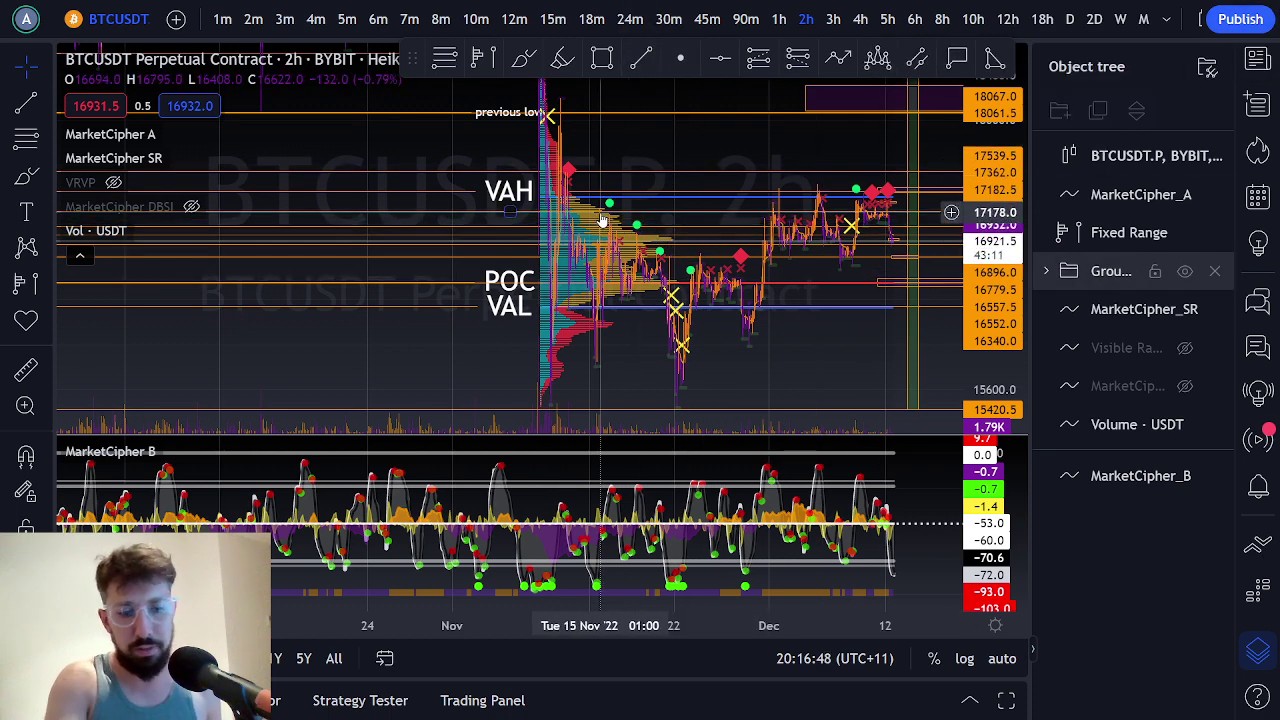
click(566, 338)
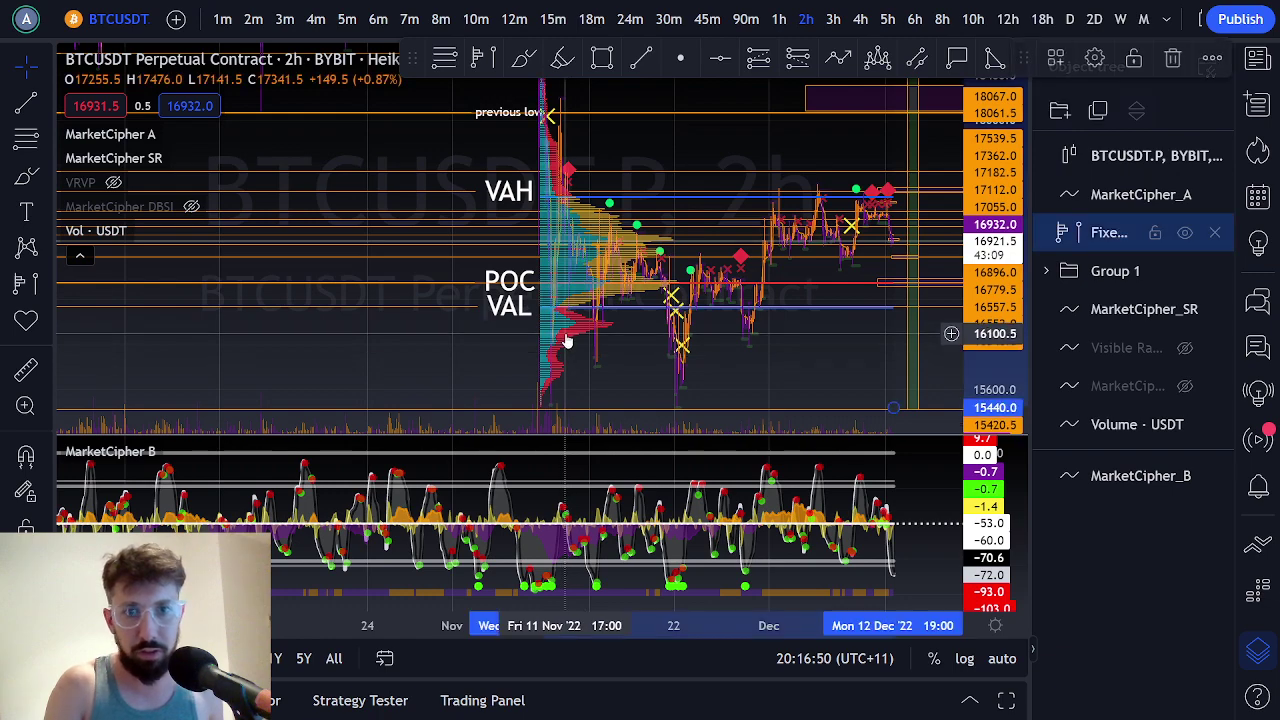
key(Delete)
Examine the latest 2-hour candles against the VAH and POC levels, with the price scale fitted automatically.
scroll(850, 330, up, 3)
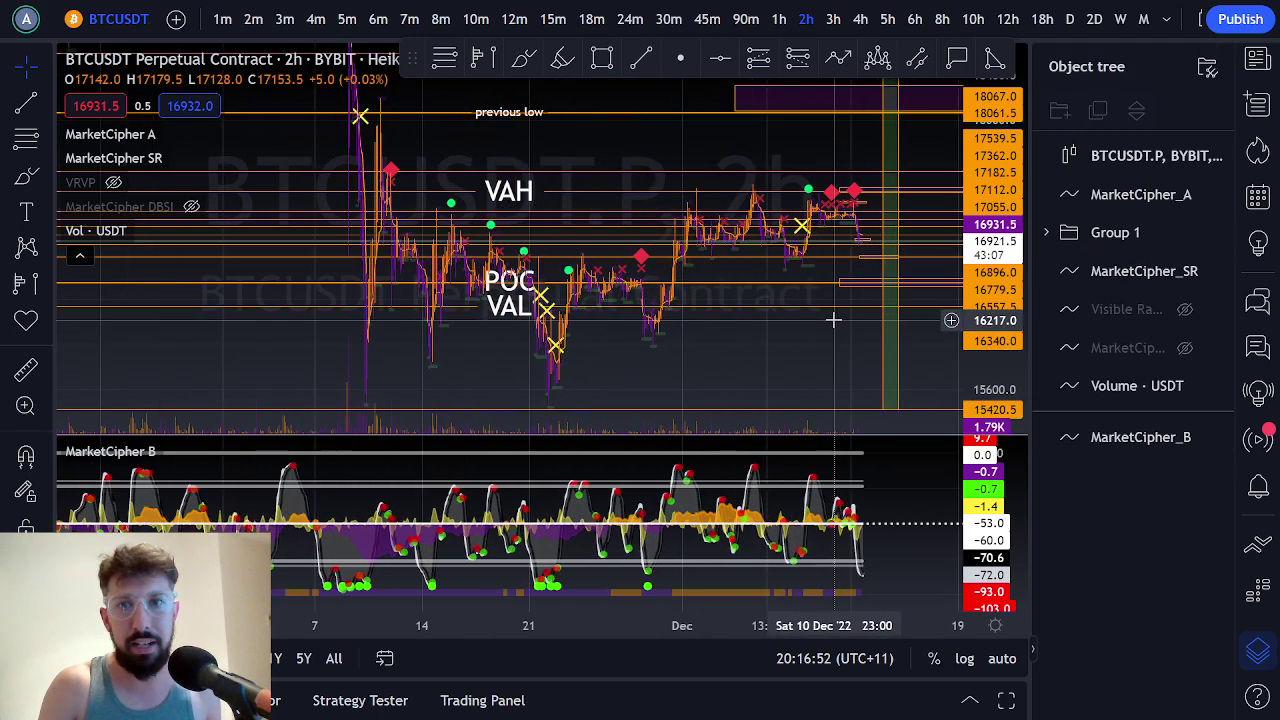
scroll(833, 320, up, 5)
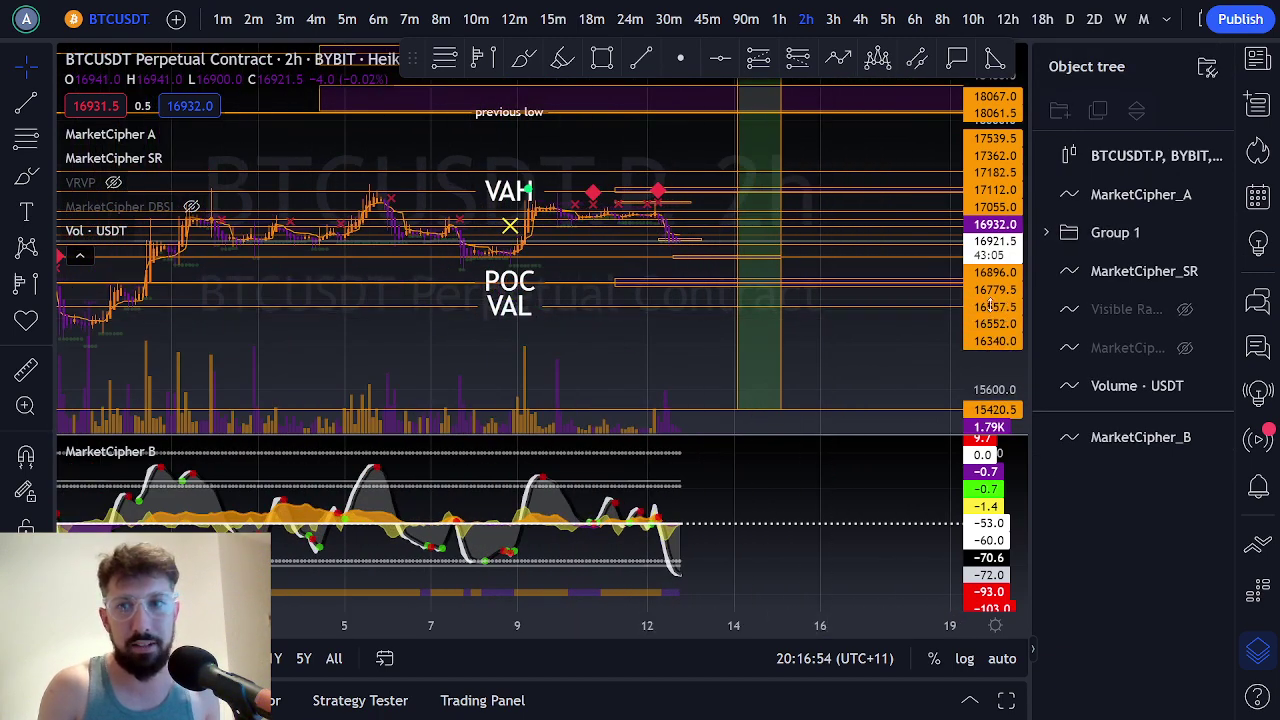
scroll(766, 271, up, 3)
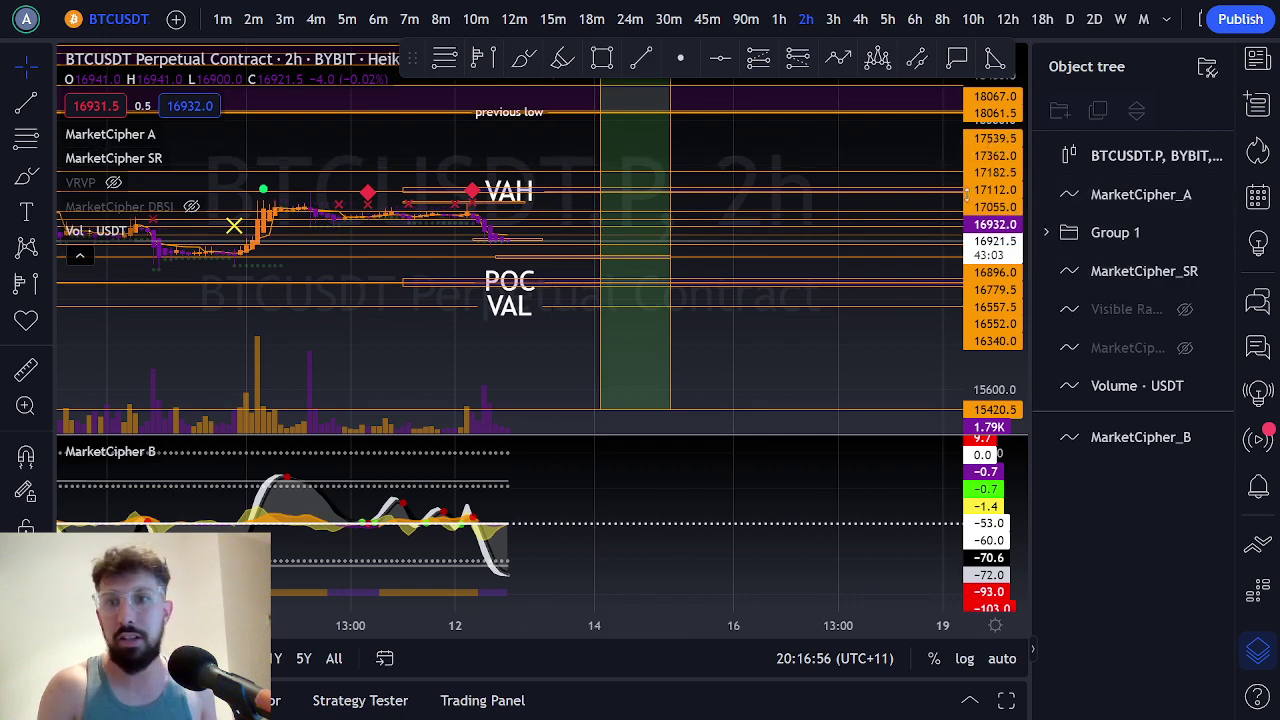
double_click(990, 194)
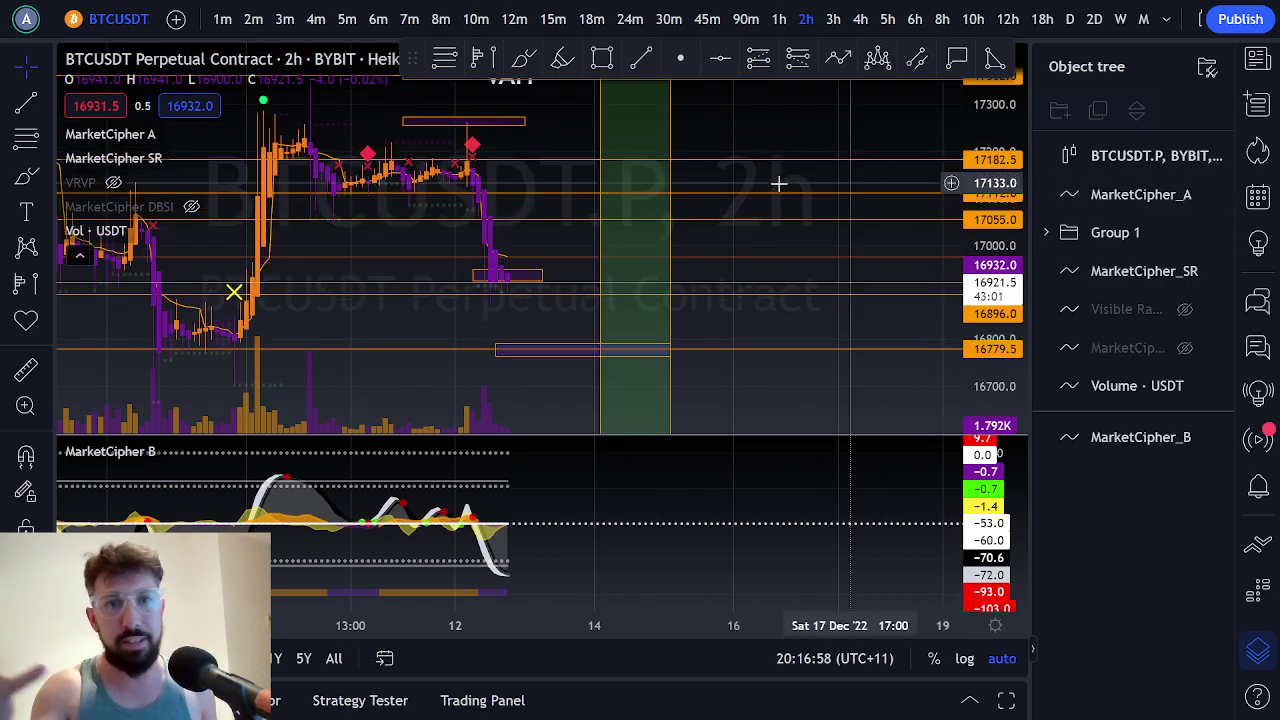
scroll(623, 229, down, 1)
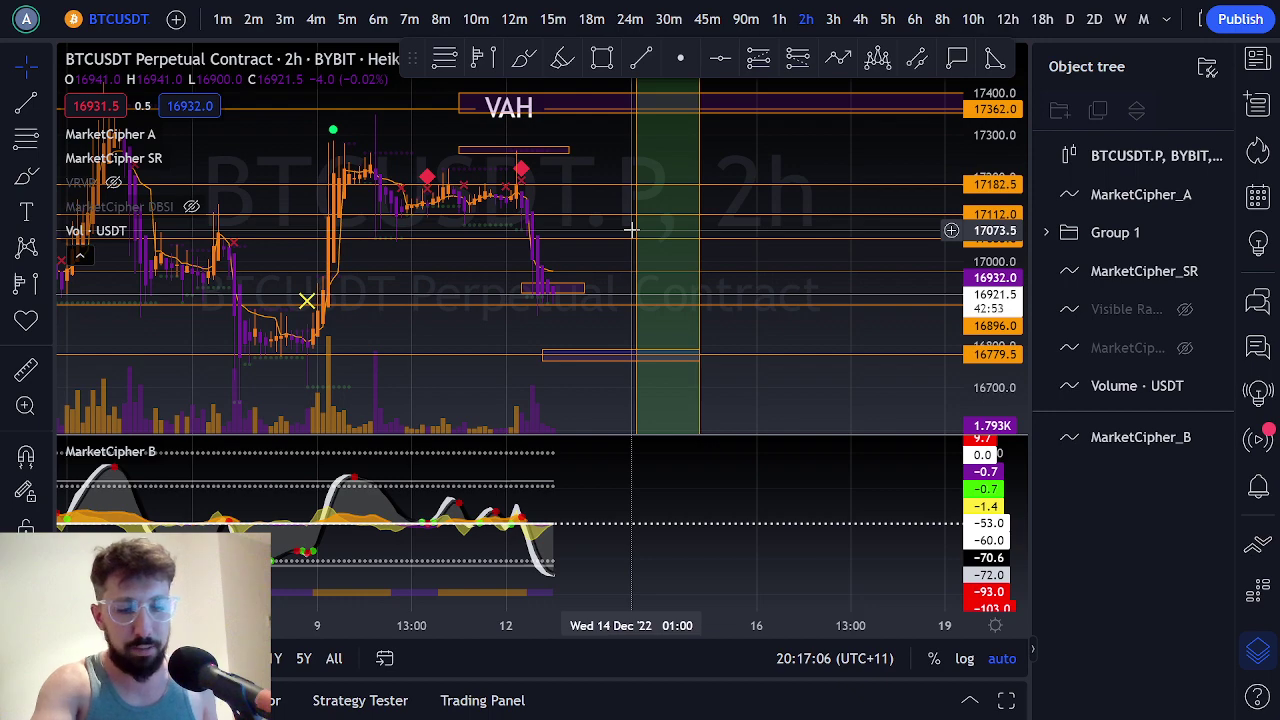
drag(620, 197, 737, 192)
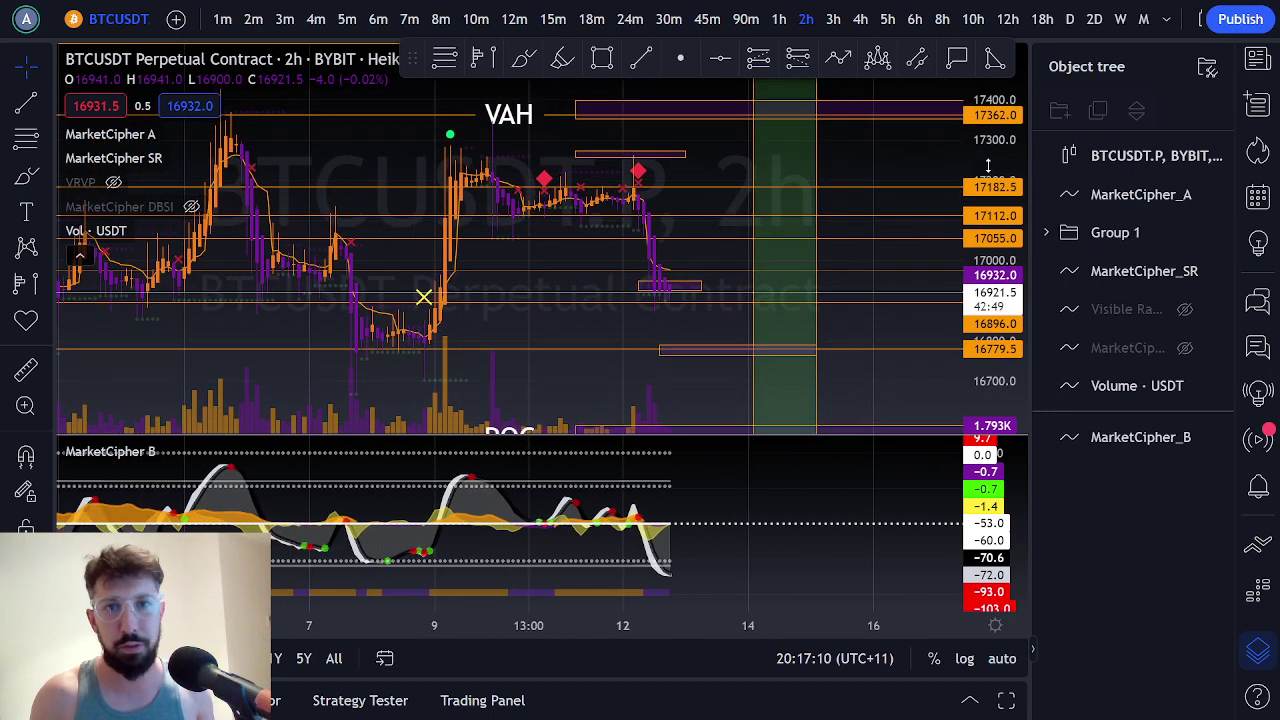
drag(988, 166, 988, 186)
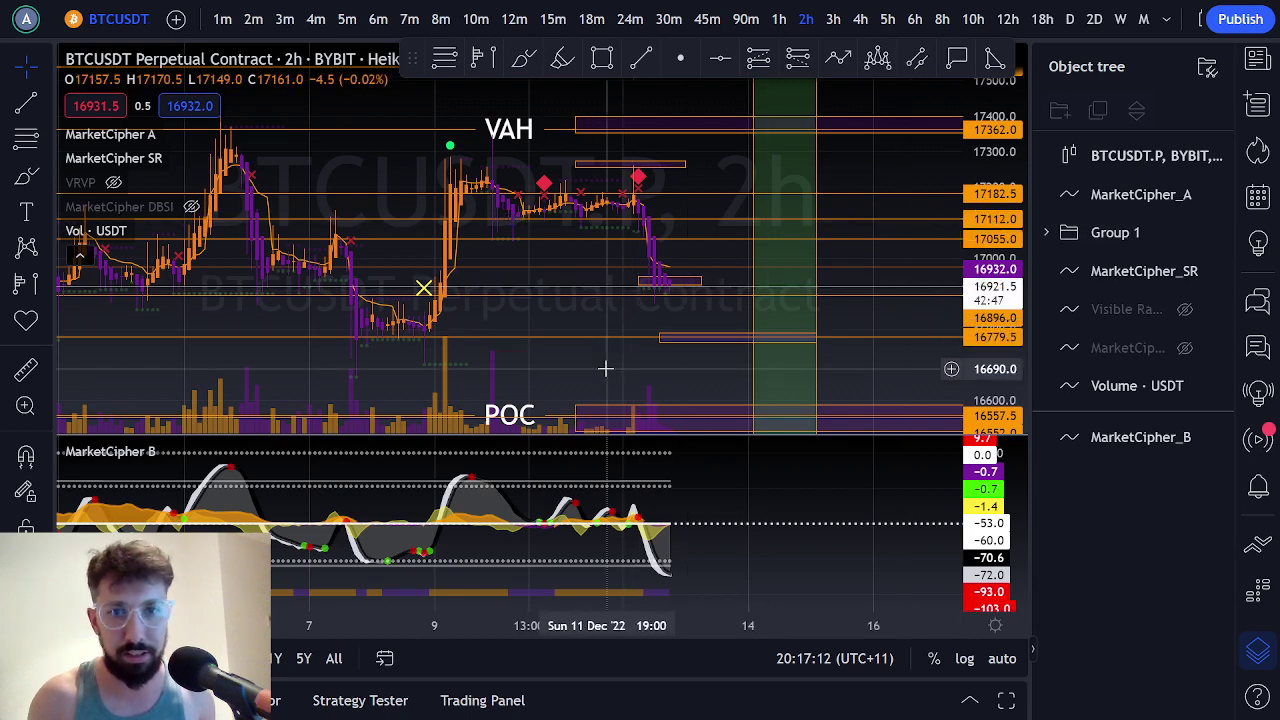
drag(605, 369, 634, 343)
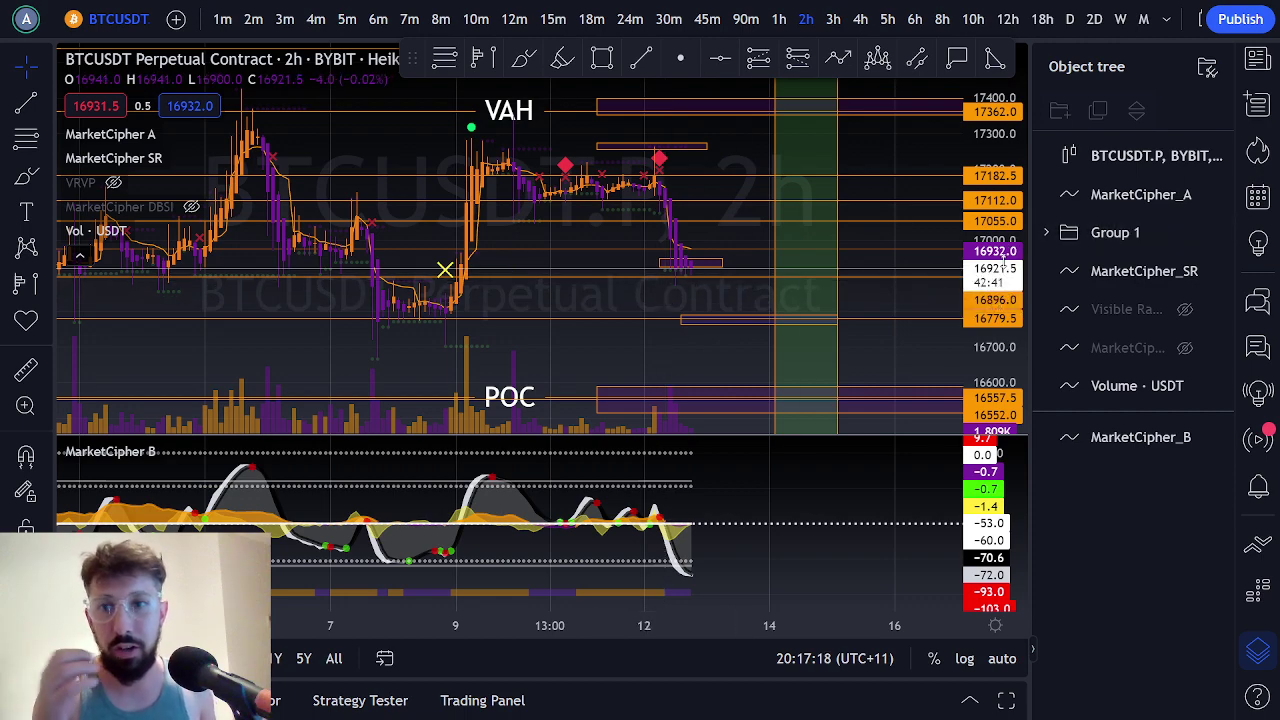
Add a price label at 17263.0 on the narrow box just below the VAH zone.
scroll(629, 229, up, 5)
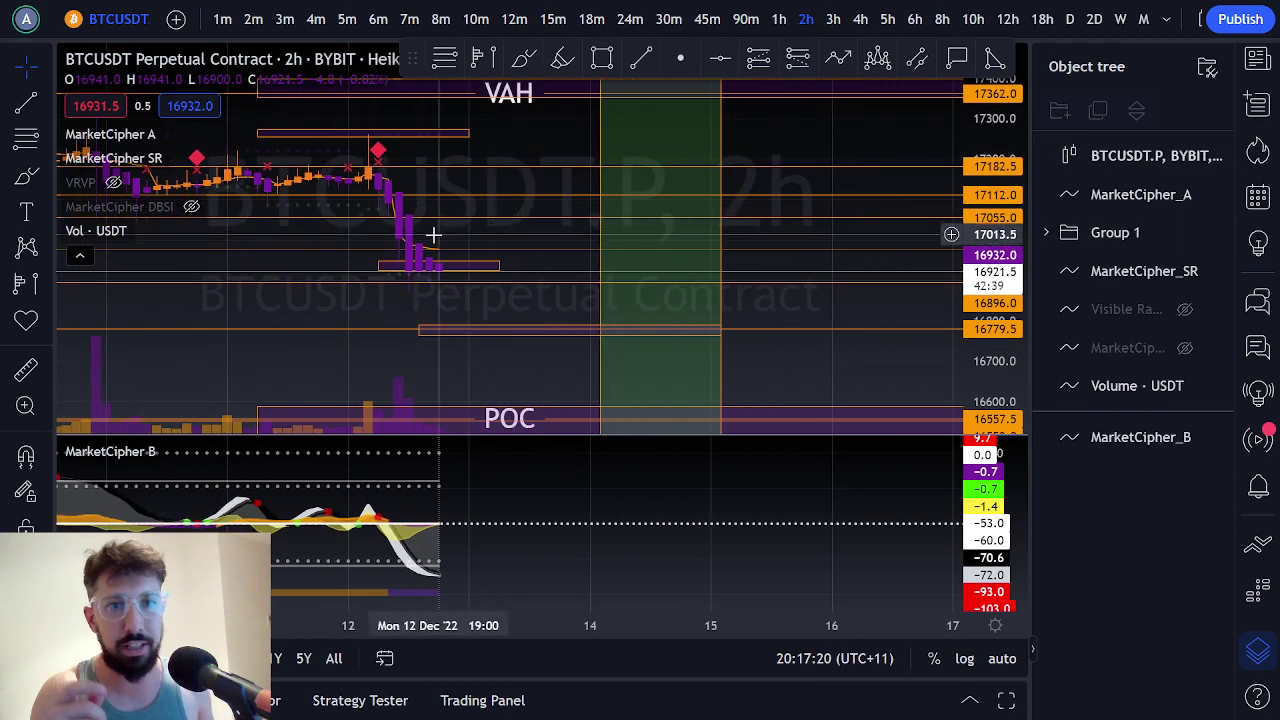
drag(491, 143, 657, 171)
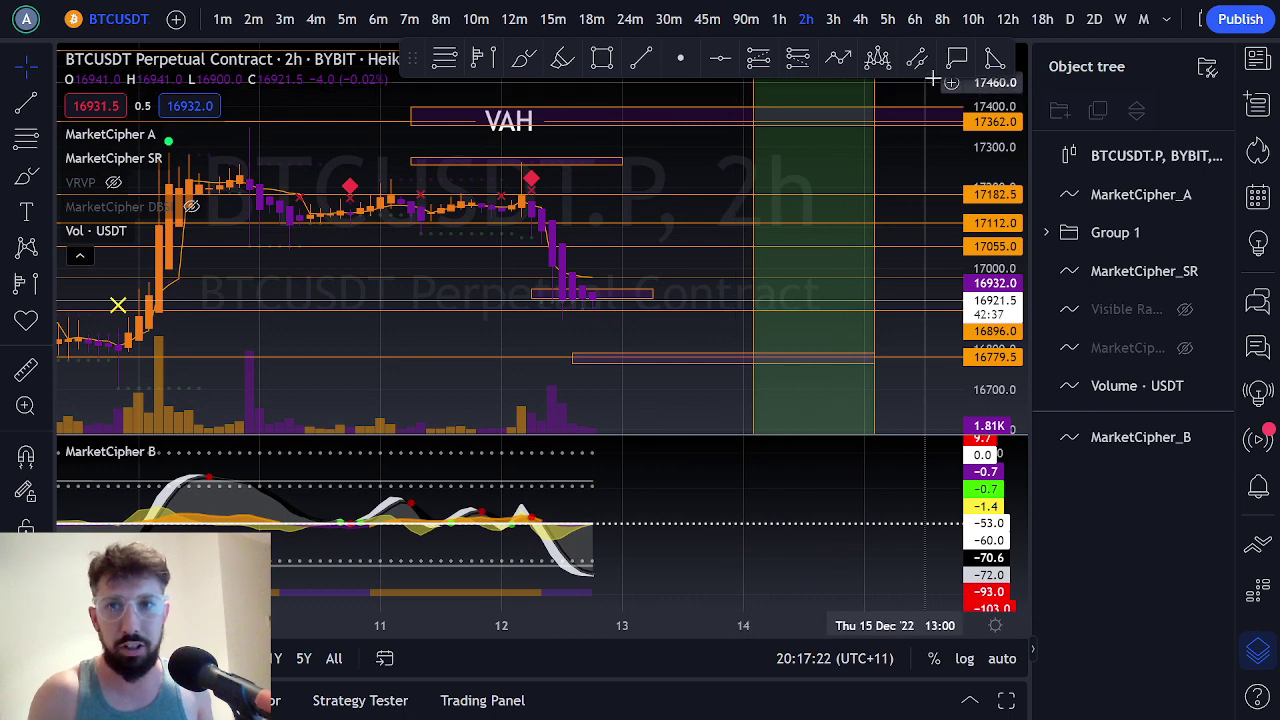
click(957, 58)
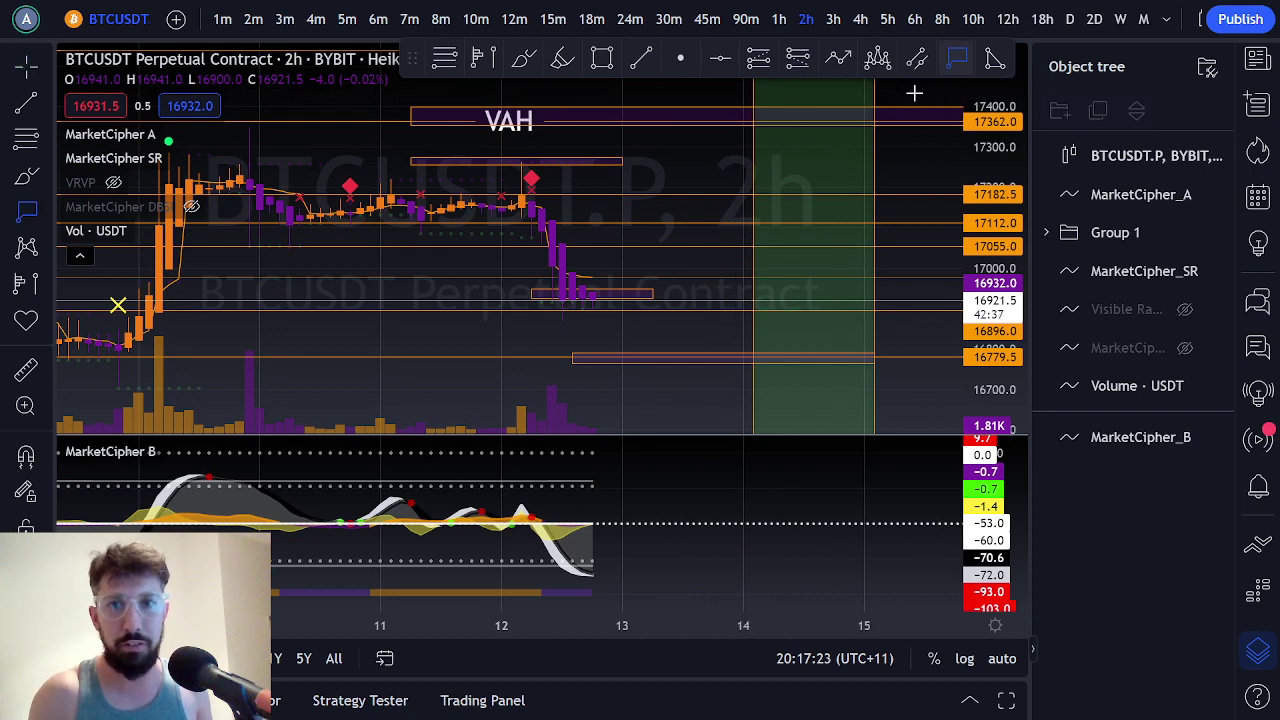
click(552, 161)
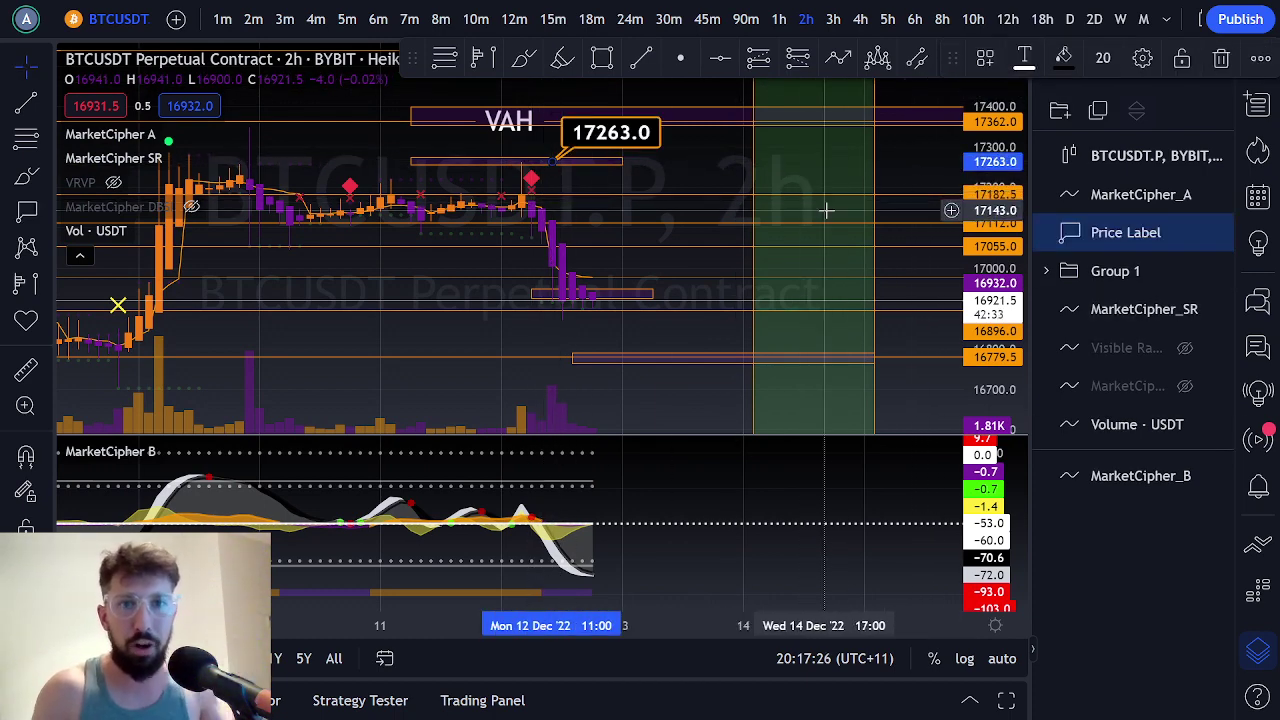
Switch the BTCUSDT chart to the 12-minute timeframe and fit the price scale automatically.
click(514, 19)
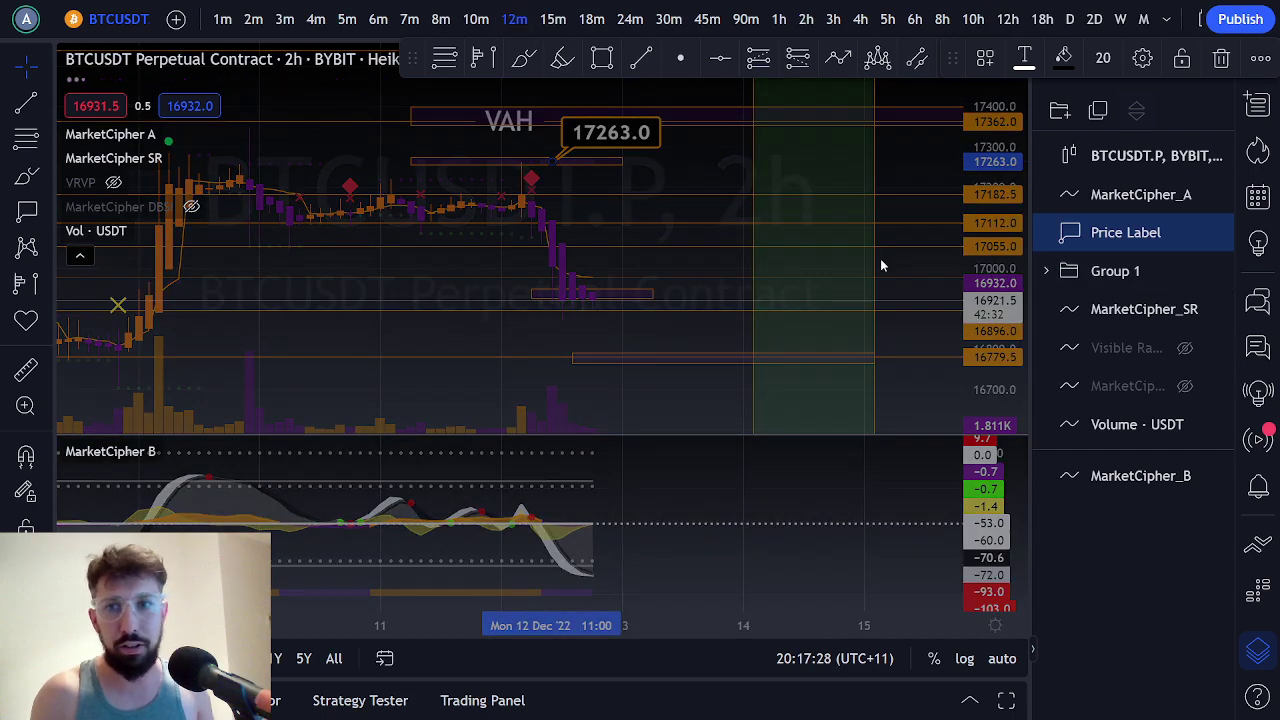
double_click(981, 228)
scroll(502, 229, down, 3)
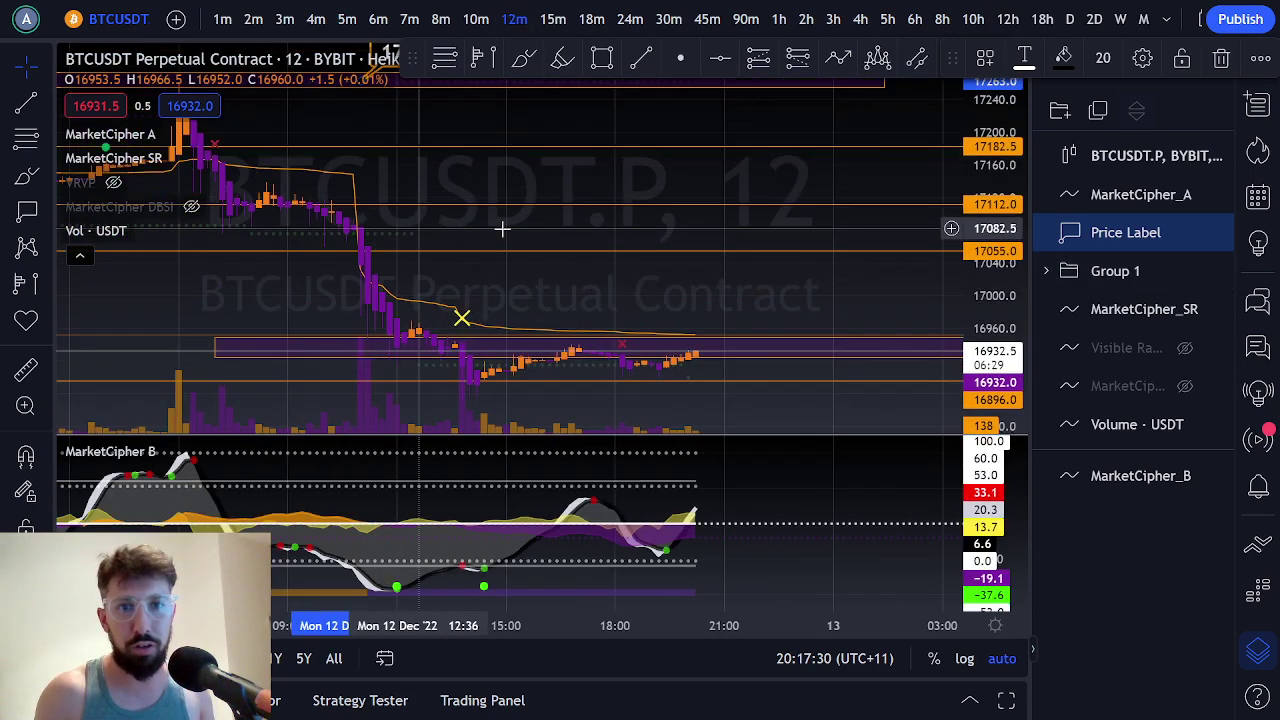
scroll(502, 229, down, 2)
drag(472, 156, 680, 185)
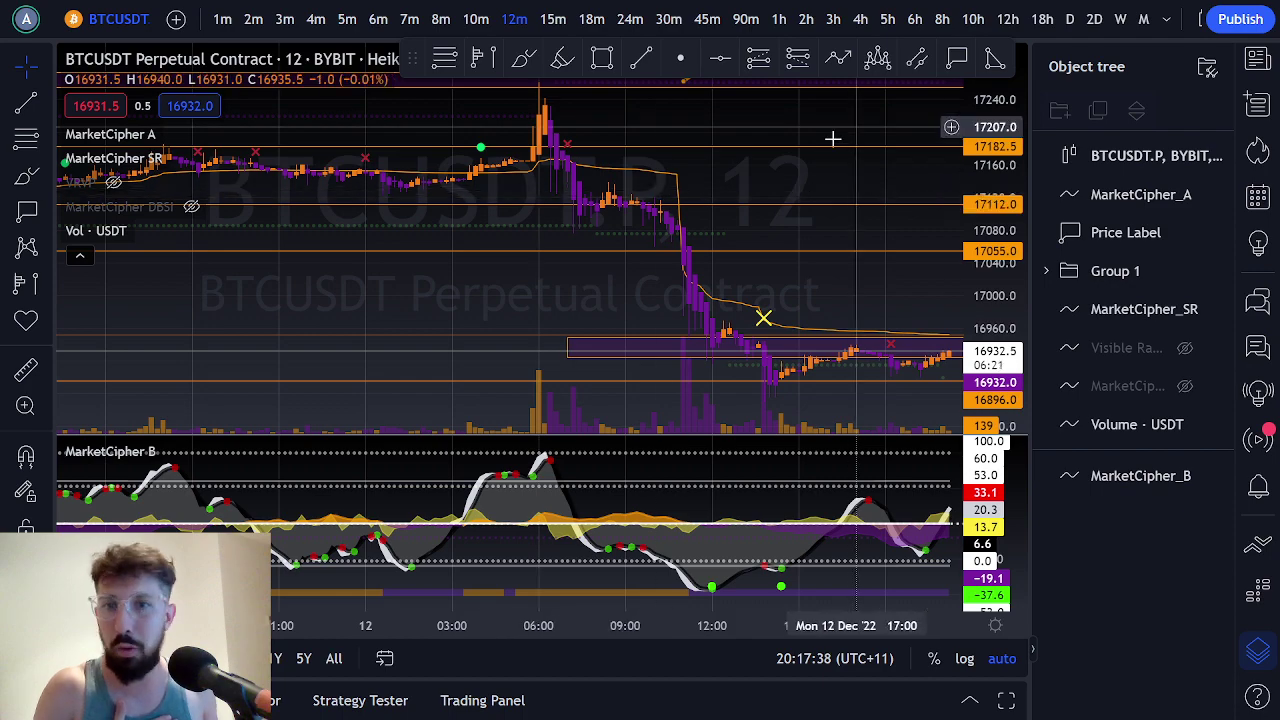
Examine the 12 December price spike against the narrow box at 17263.0 and the MarketCipher B wave beneath it.
drag(812, 128, 985, 176)
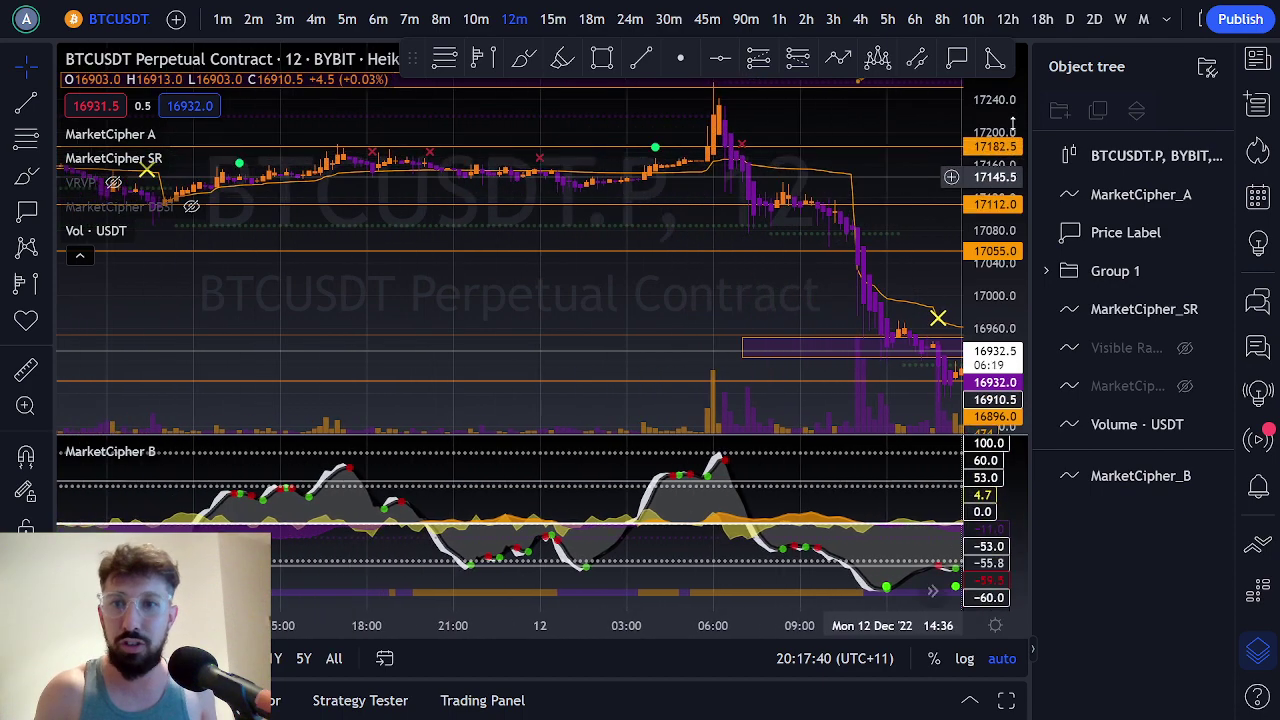
drag(1012, 122, 1012, 203)
scroll(610, 240, up, 5)
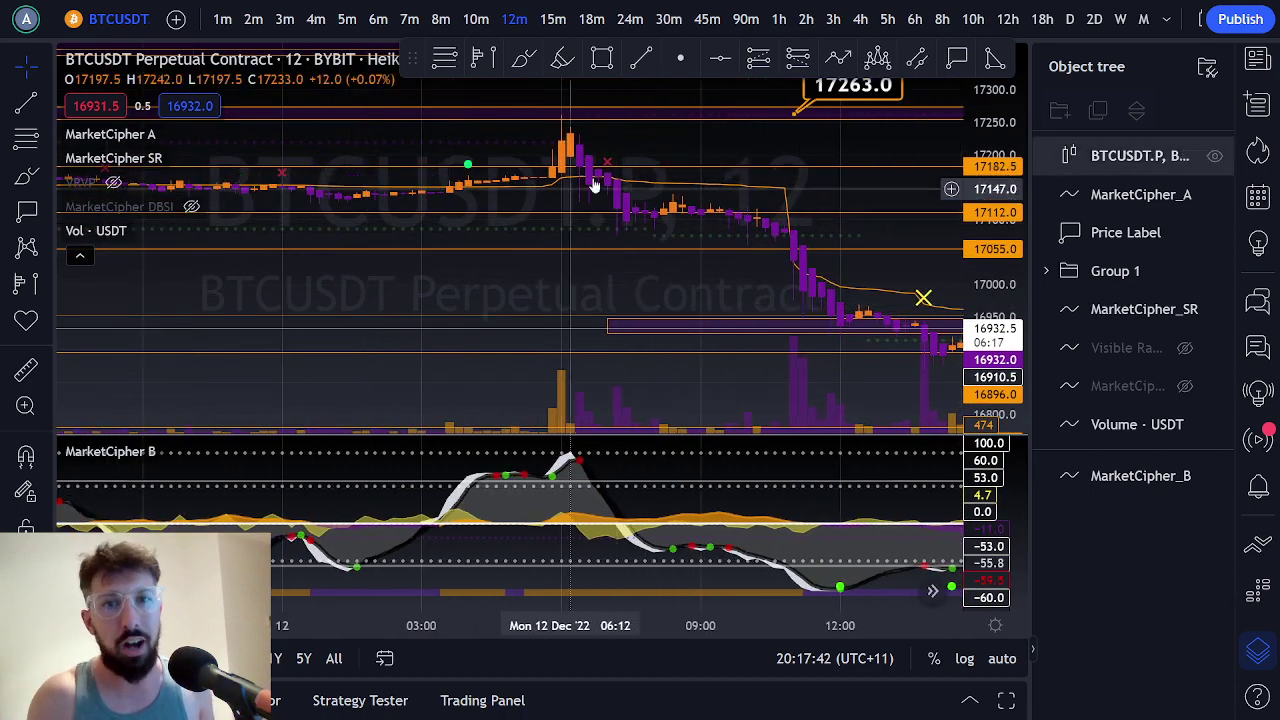
drag(651, 137, 748, 157)
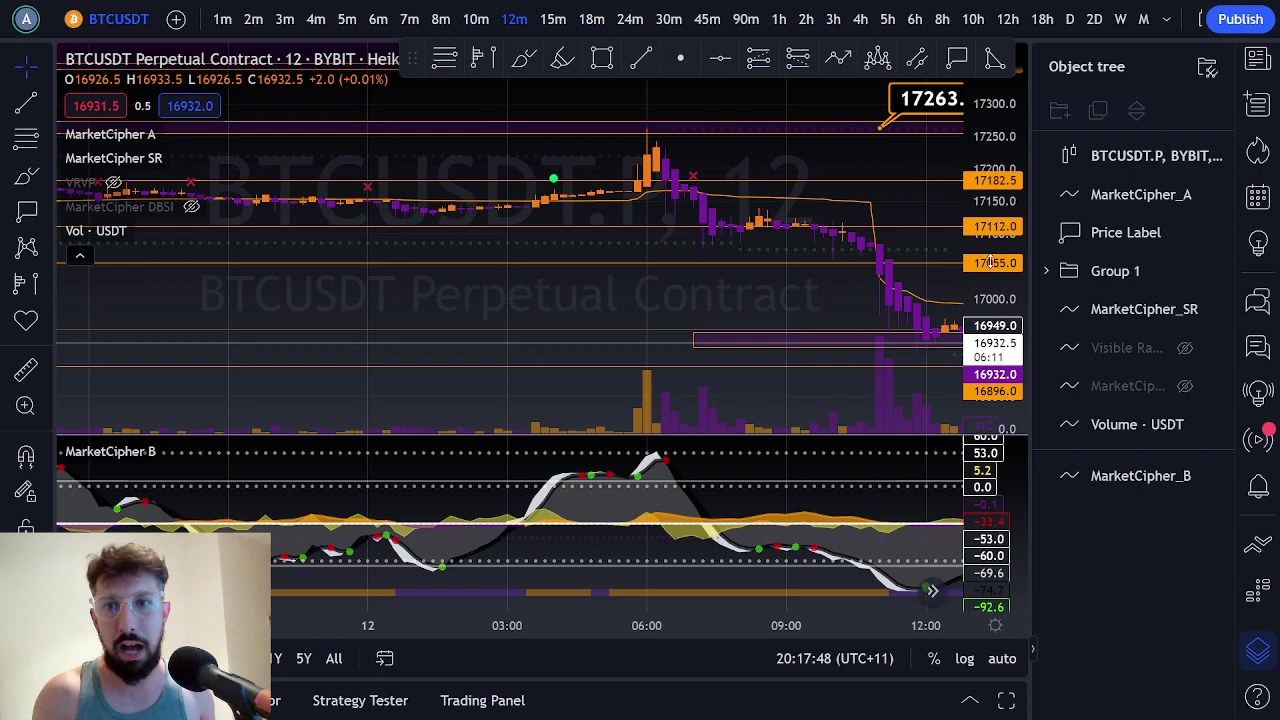
drag(990, 261, 988, 128)
drag(842, 112, 899, 205)
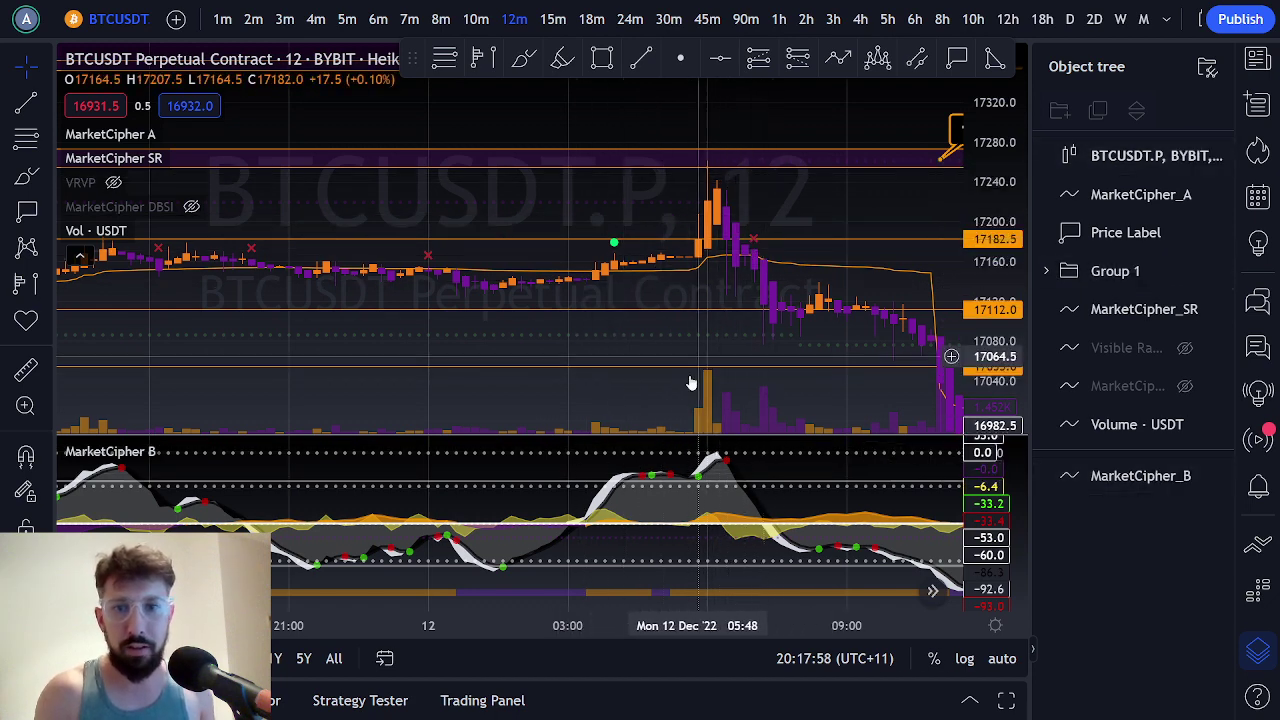
scroll(857, 217, down, 5)
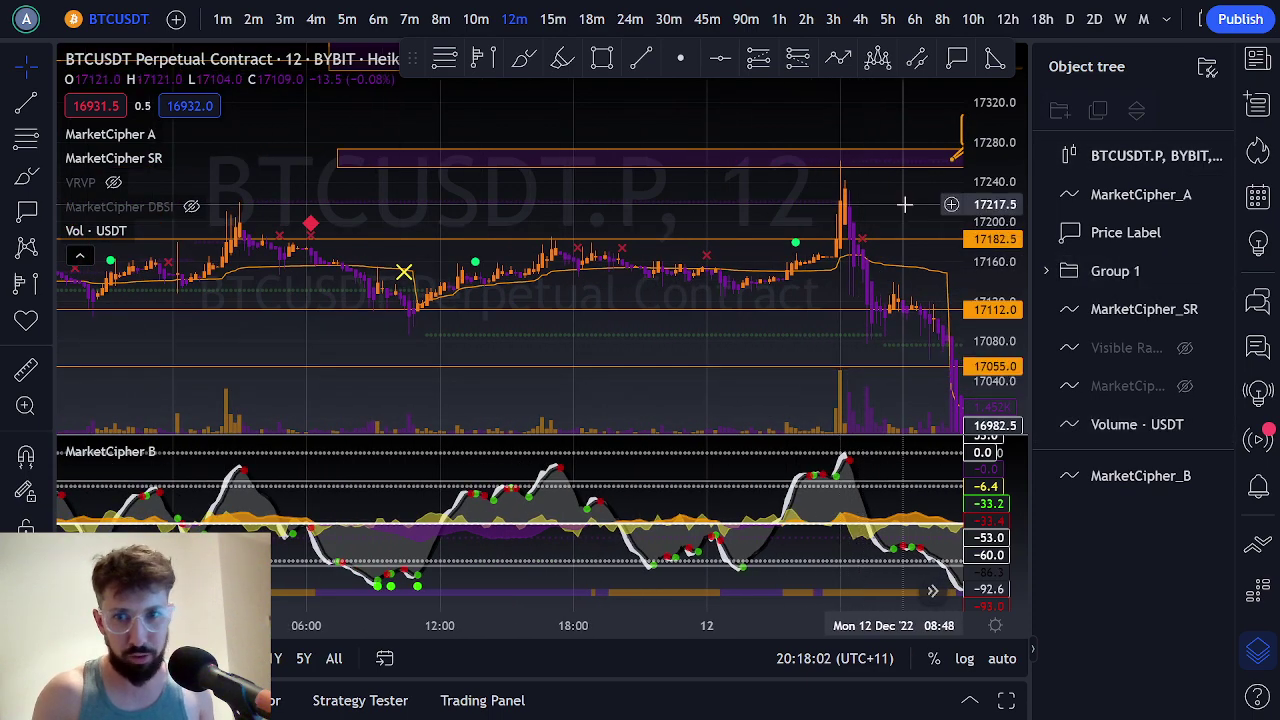
drag(903, 203, 751, 184)
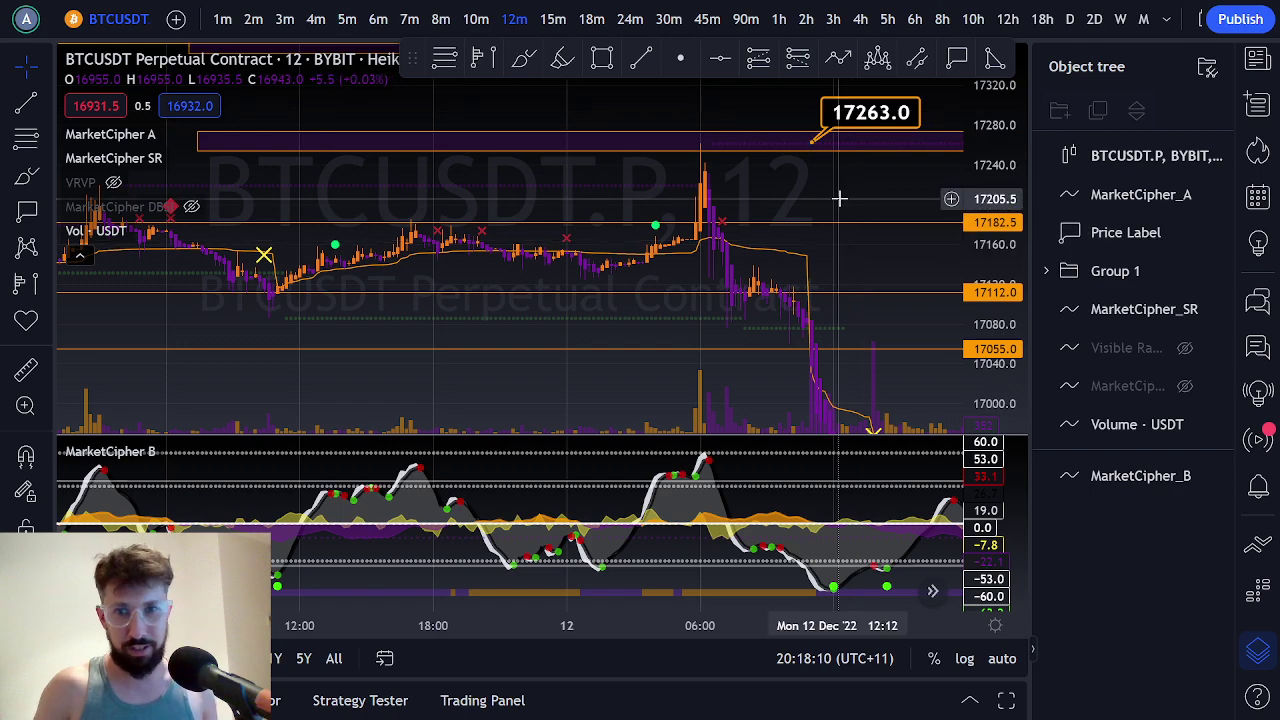
Examine the sell-off below 17055.0 and how the latest candles trade around the purple box above 16896.0.
drag(840, 199, 781, 144)
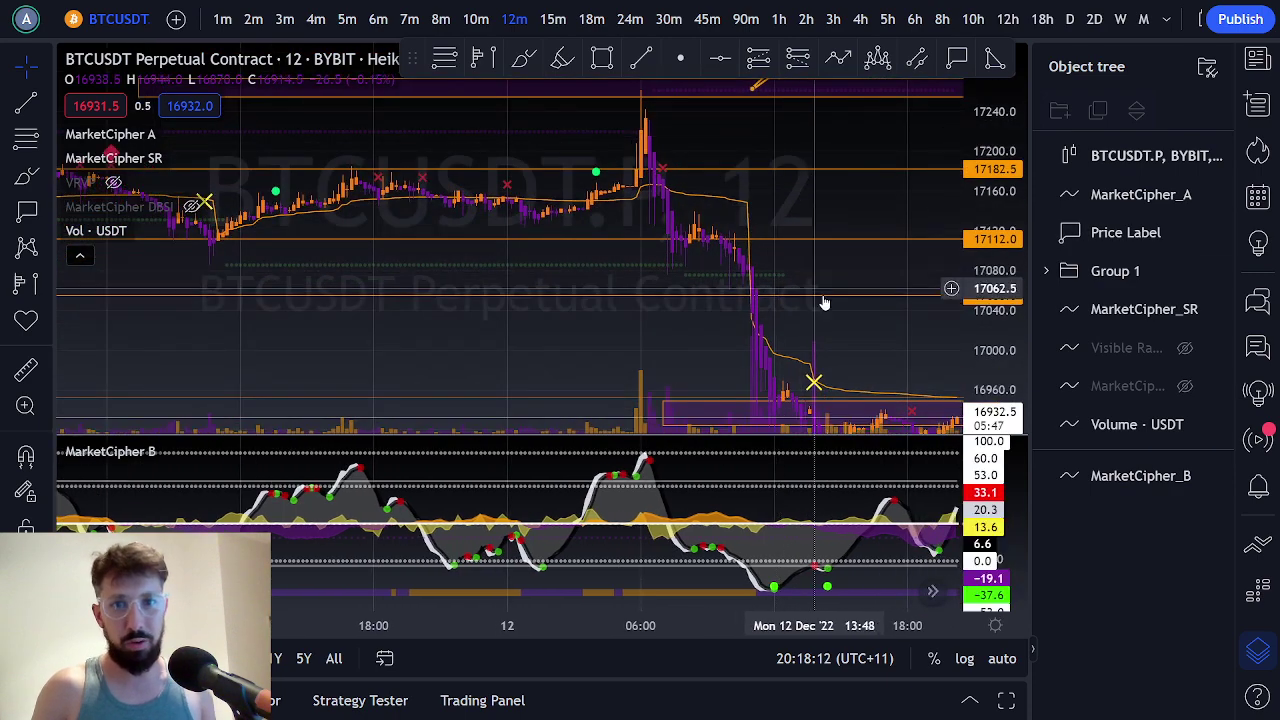
scroll(824, 302, up, 2)
drag(991, 318, 898, 26)
drag(799, 197, 752, 100)
drag(772, 242, 729, 114)
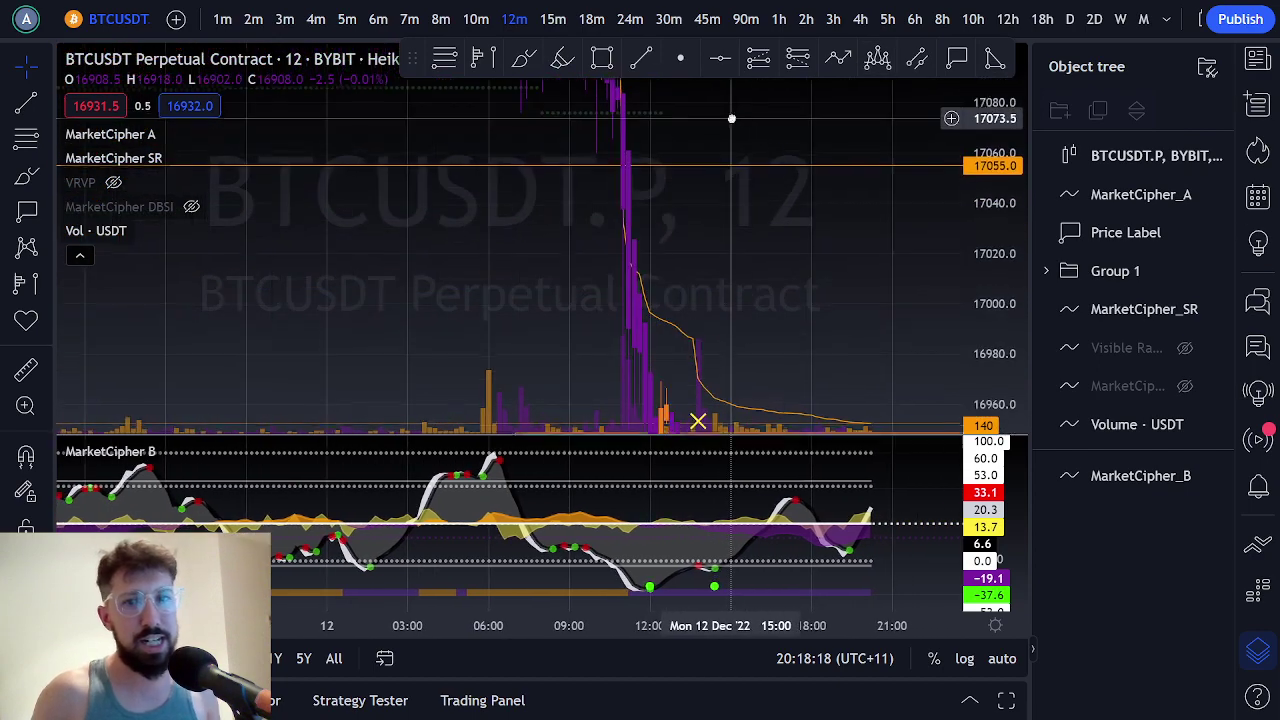
drag(757, 303, 710, 177)
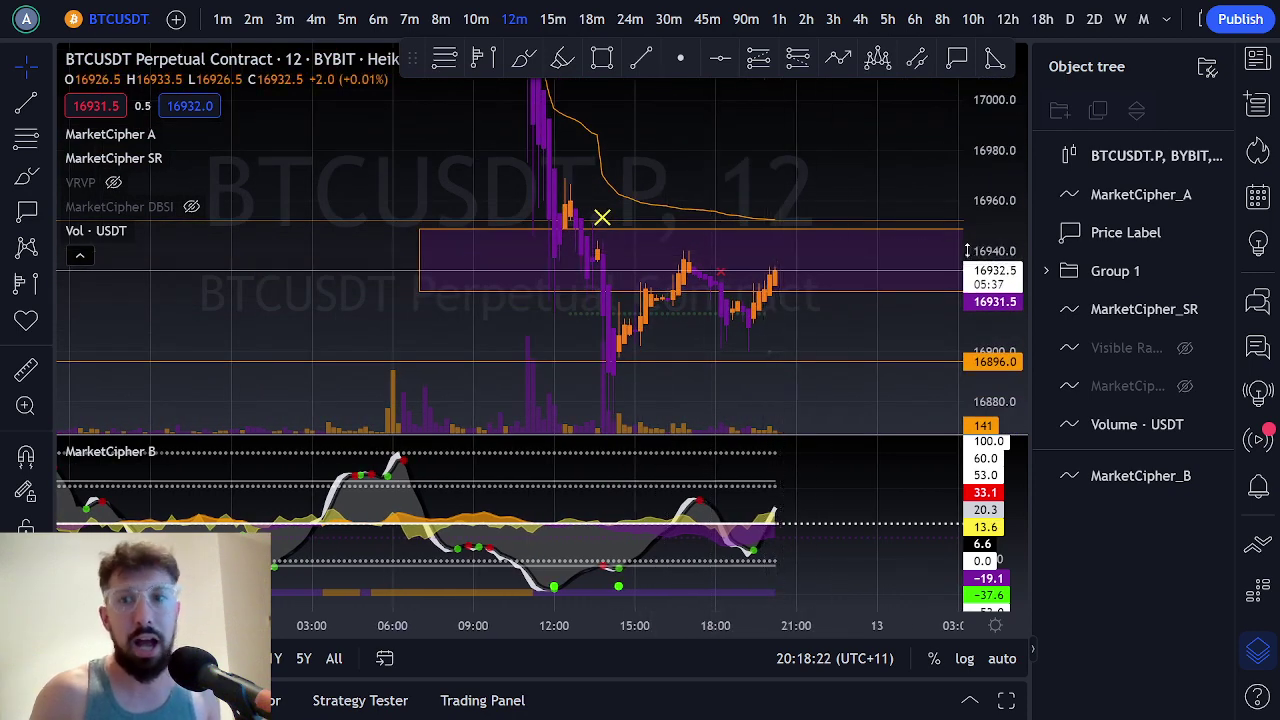
drag(966, 250, 1027, 352)
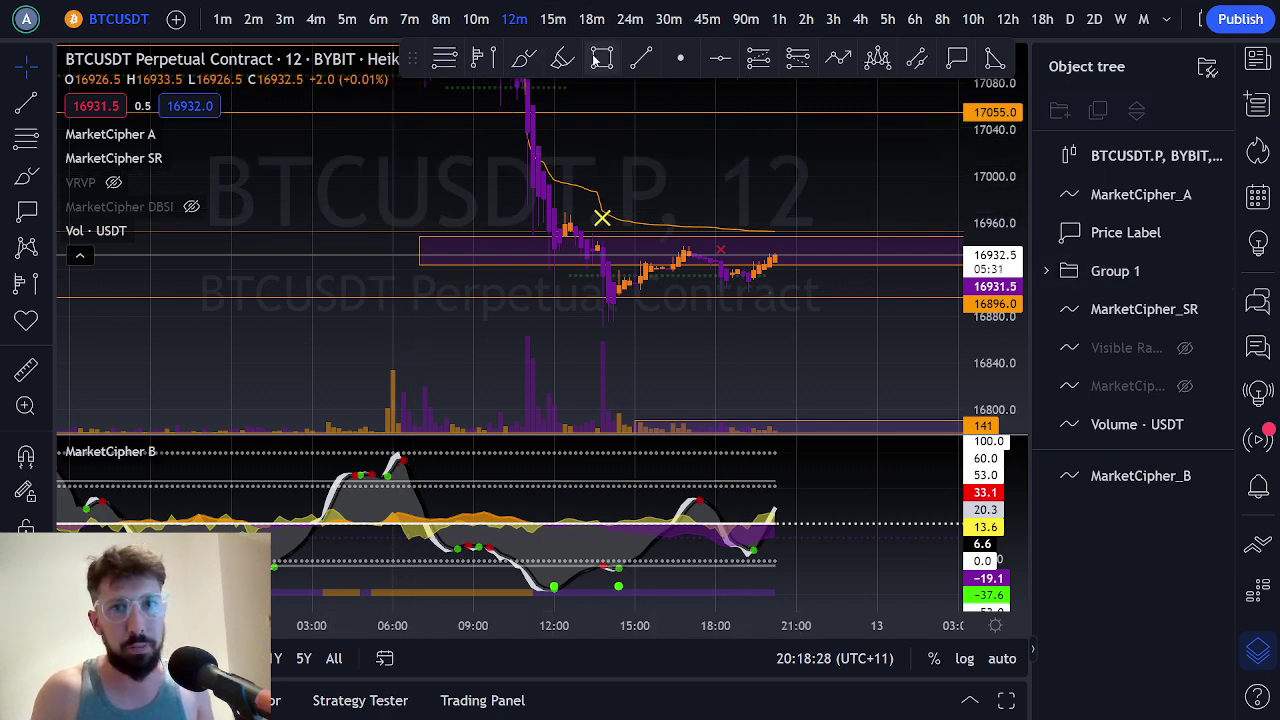
Draw a trial rectangle just above the purple box around the current price and delete it.
mouse_move(428, 133)
mouse_down()
mouse_move(543, 214)
mouse_move(958, 262)
mouse_move(843, 190)
mouse_move(727, 190)
mouse_up()
key(Delete)
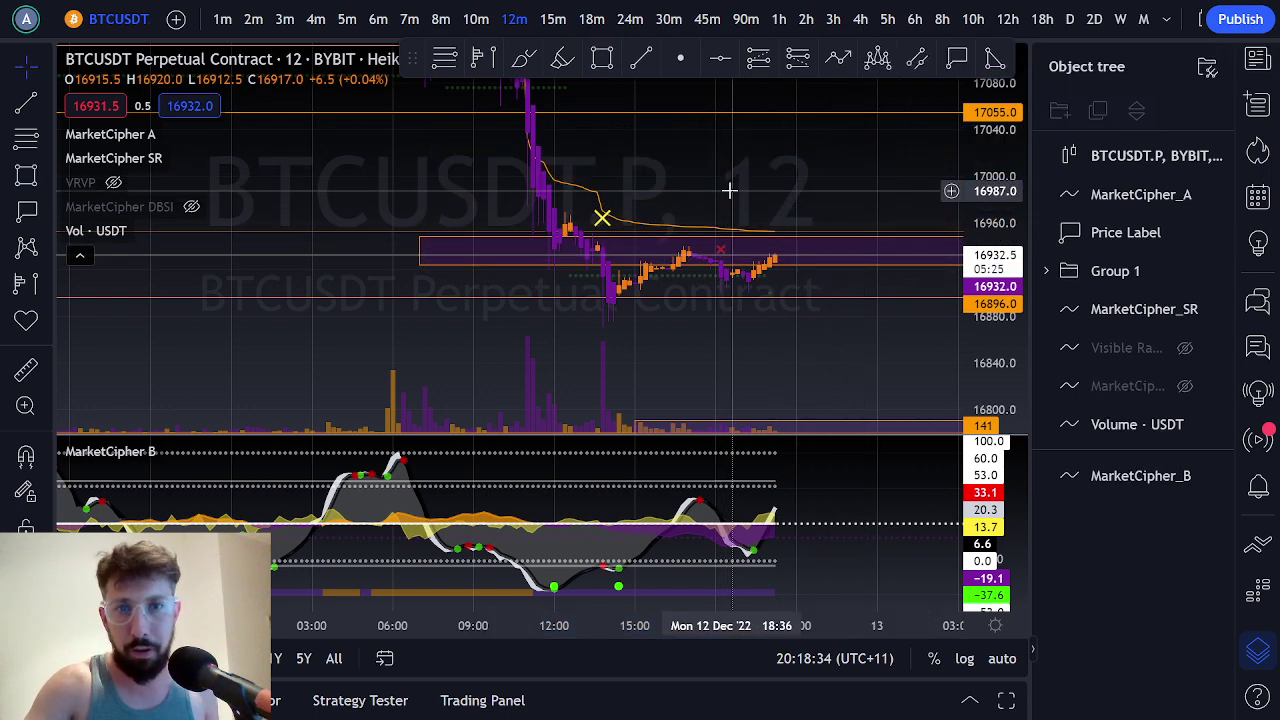
Draw a rectangle from about 16761 to 16666.5 beneath the 8 December lows and delete it.
scroll(746, 180, down, 3)
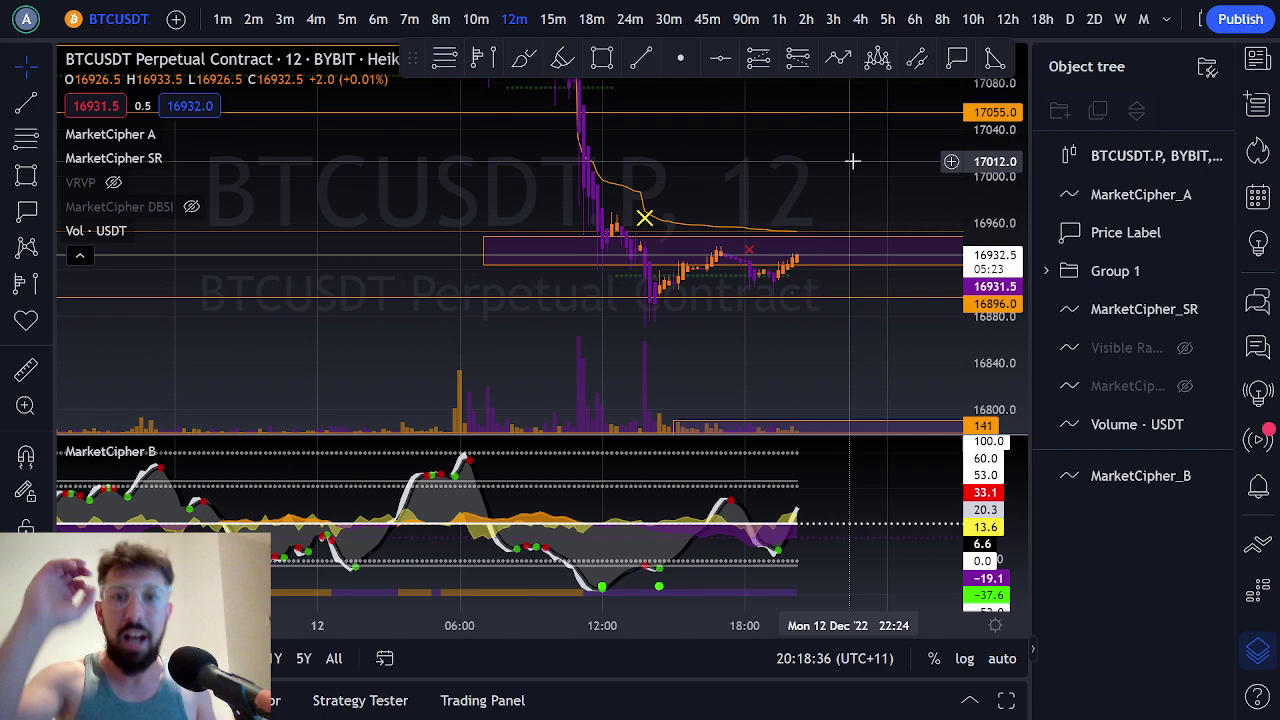
scroll(860, 180, down, 3)
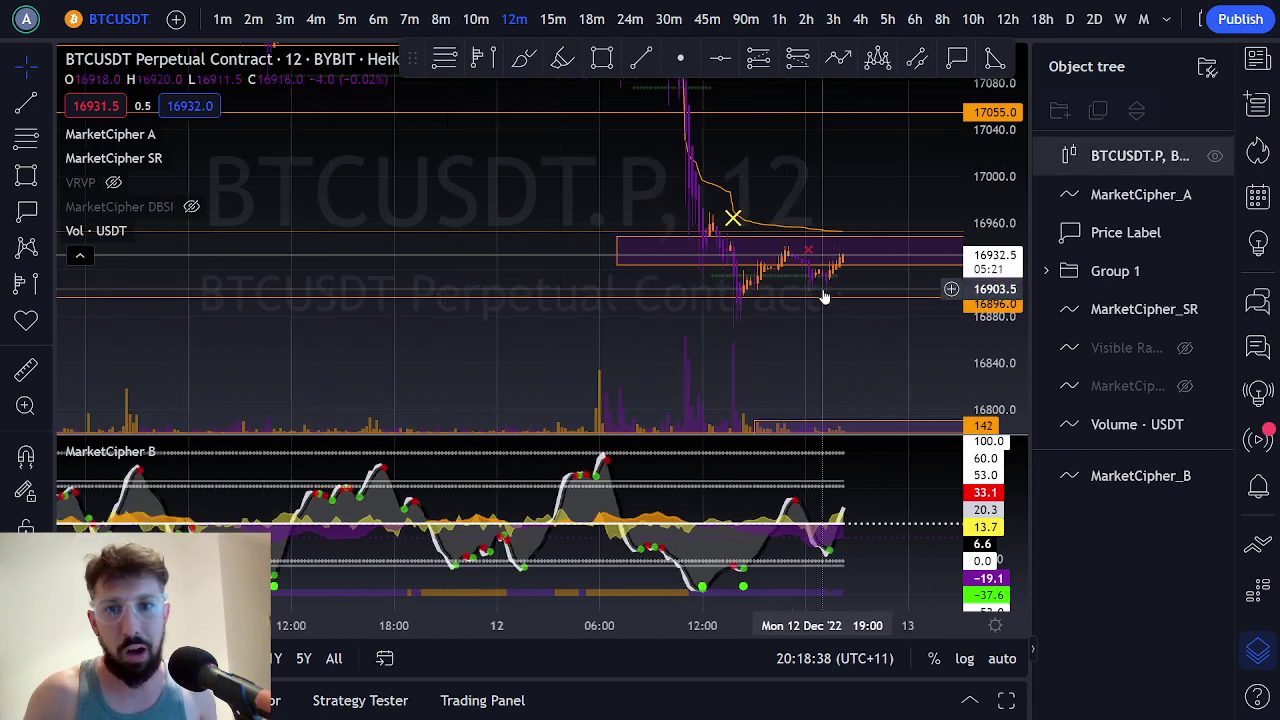
drag(868, 185, 720, 149)
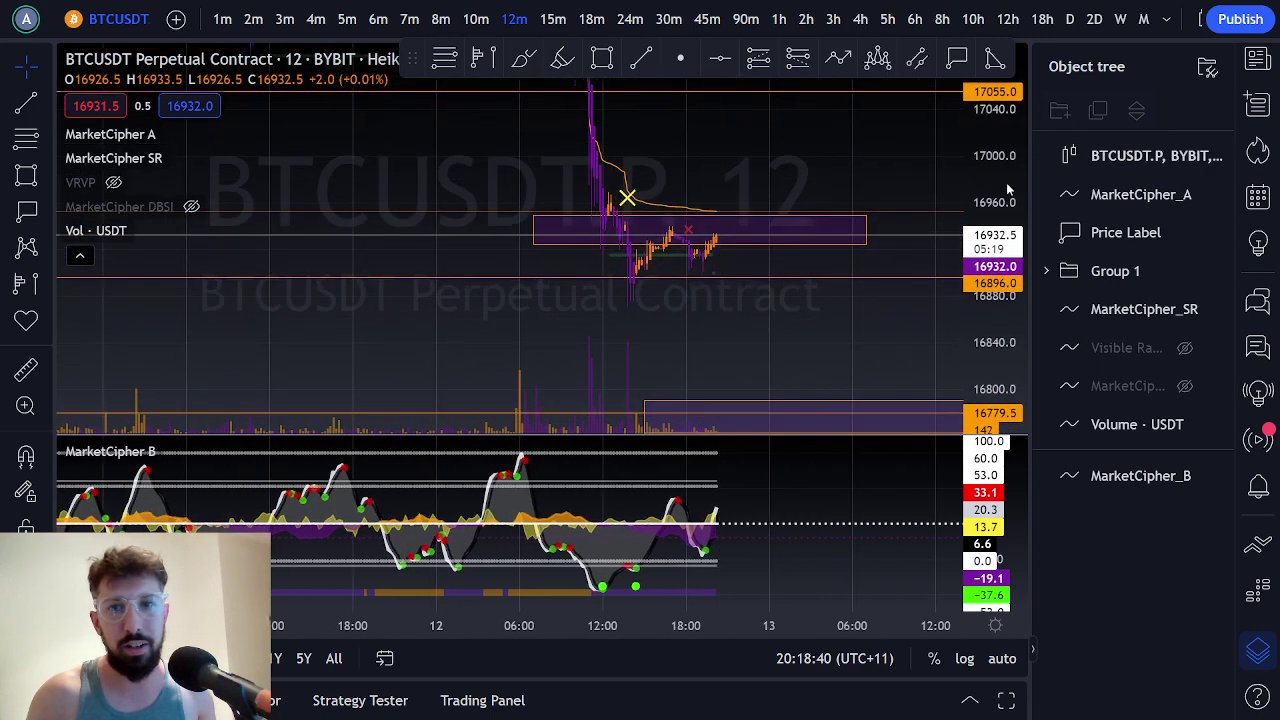
scroll(809, 277, down, 3)
drag(837, 311, 734, 183)
scroll(529, 297, down, 2)
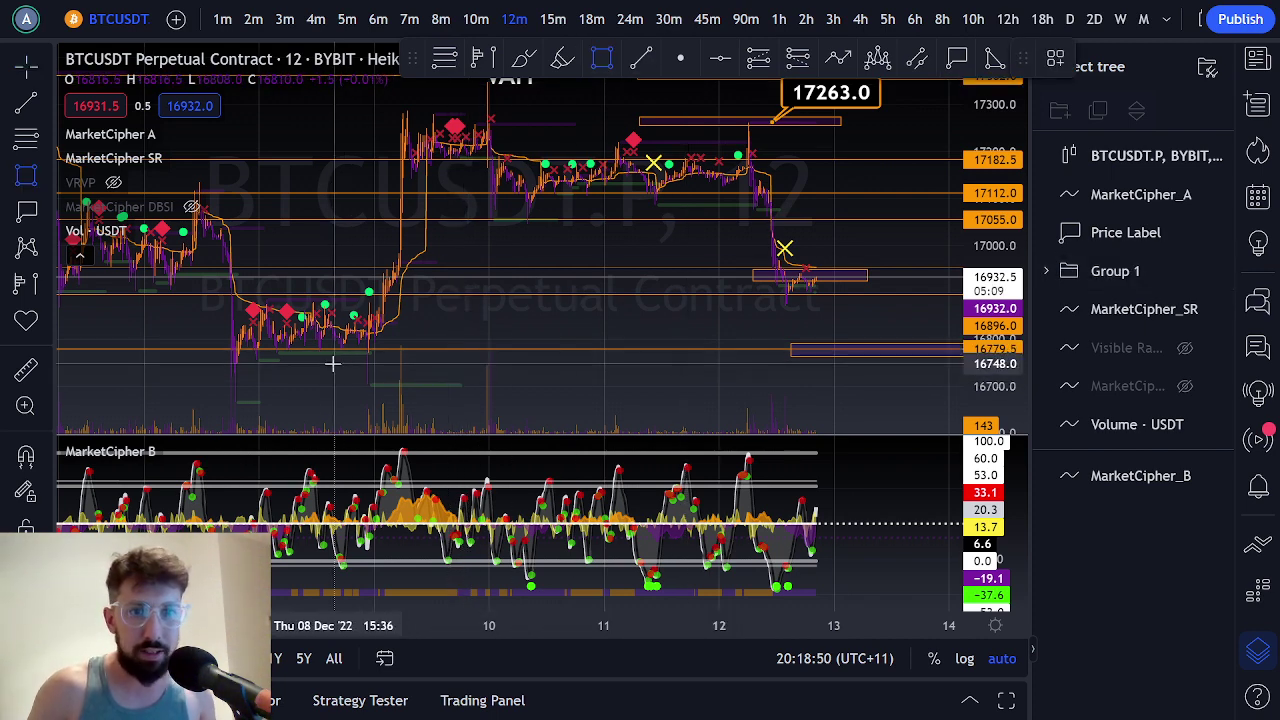
drag(175, 357, 424, 406)
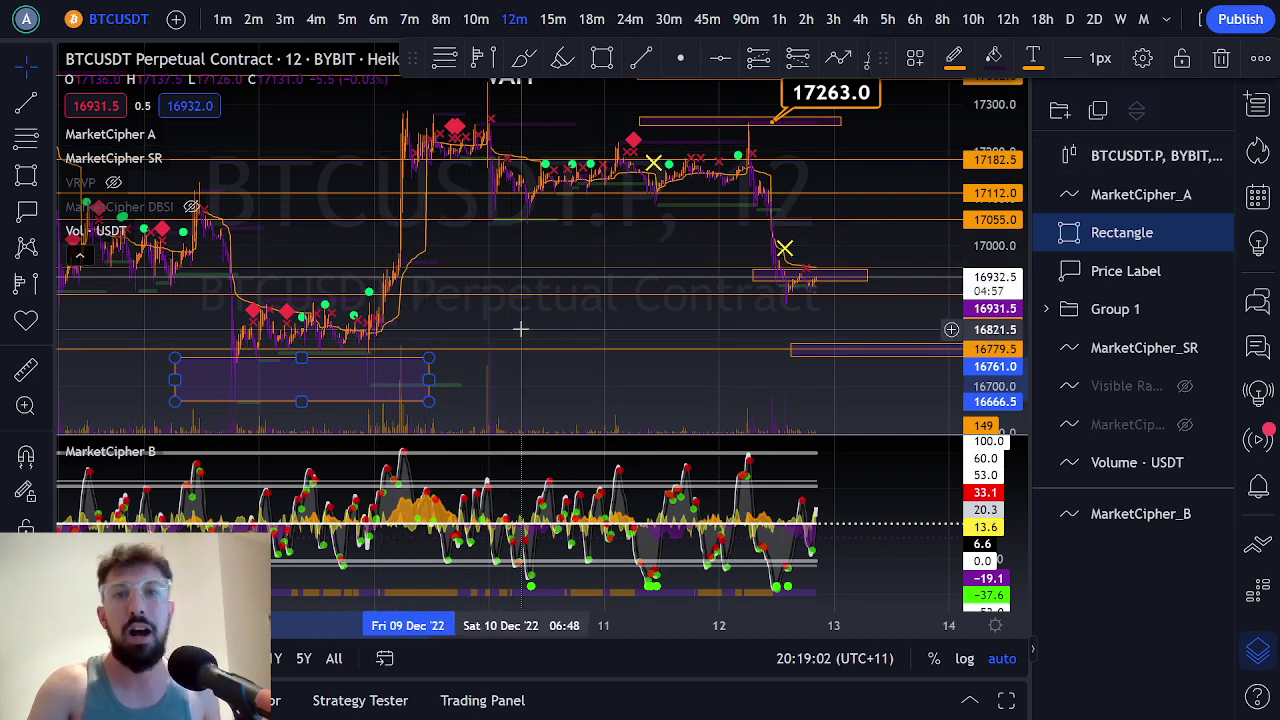
key(Delete)
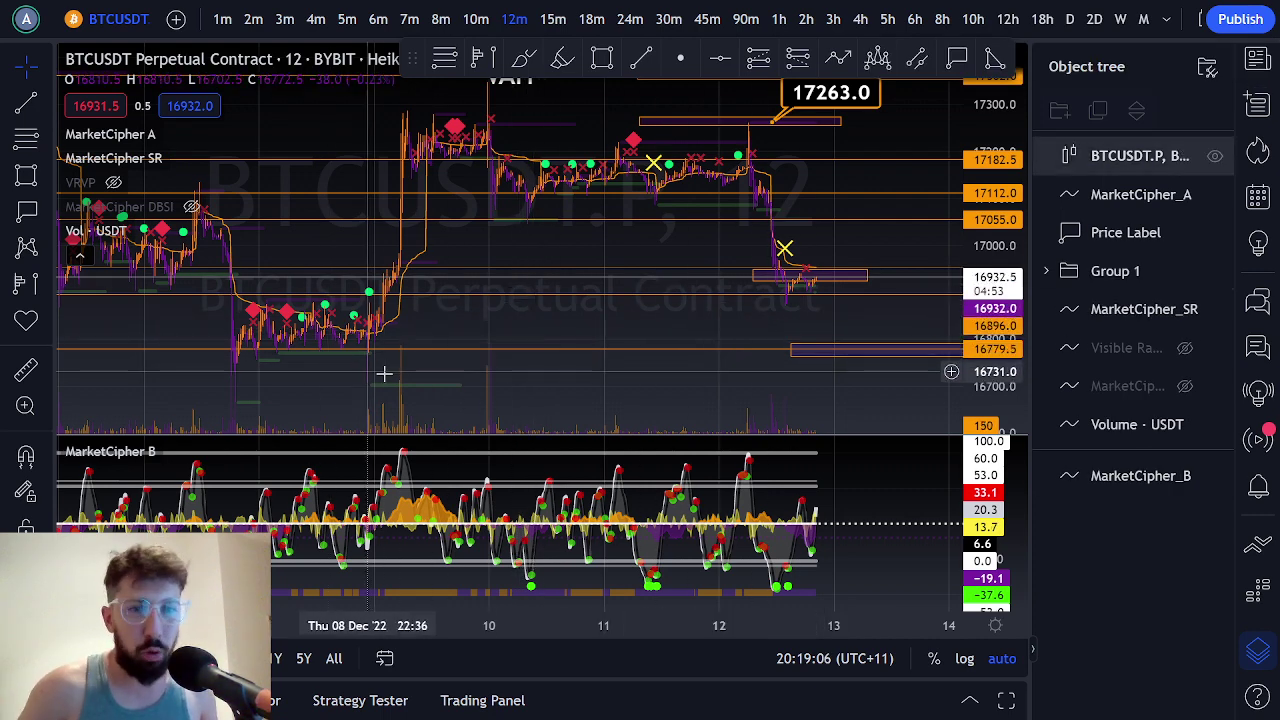
Draw a Fib Retracement from about 16706 below the 8 December lows up to 17259 at the narrow upper box, and delete it.
scroll(830, 303, down, 3)
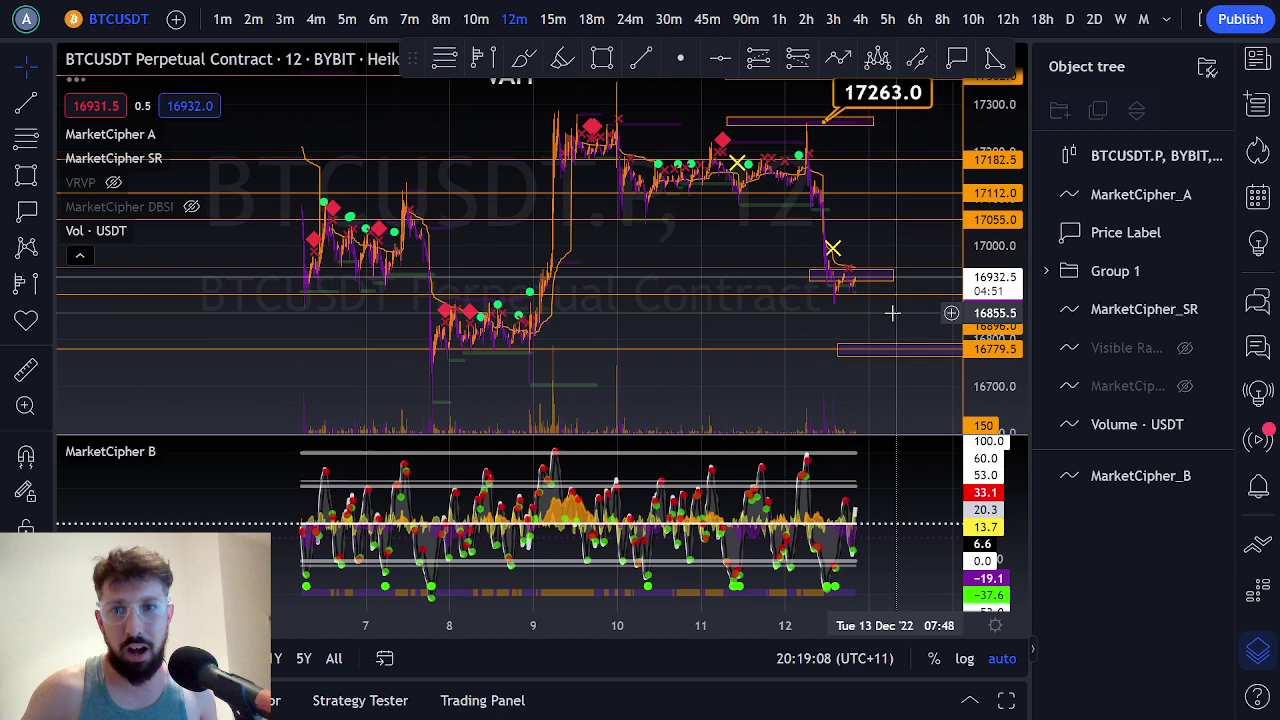
drag(893, 311, 703, 231)
drag(990, 250, 978, 340)
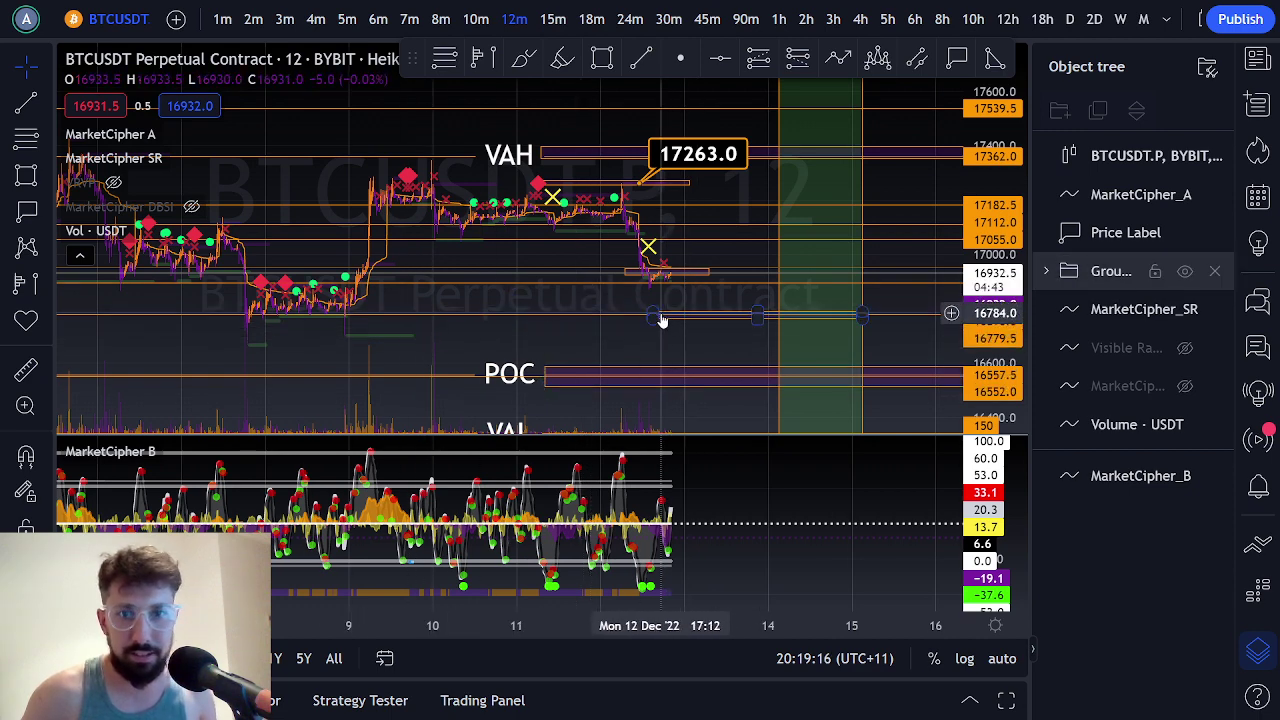
drag(652, 312, 625, 272)
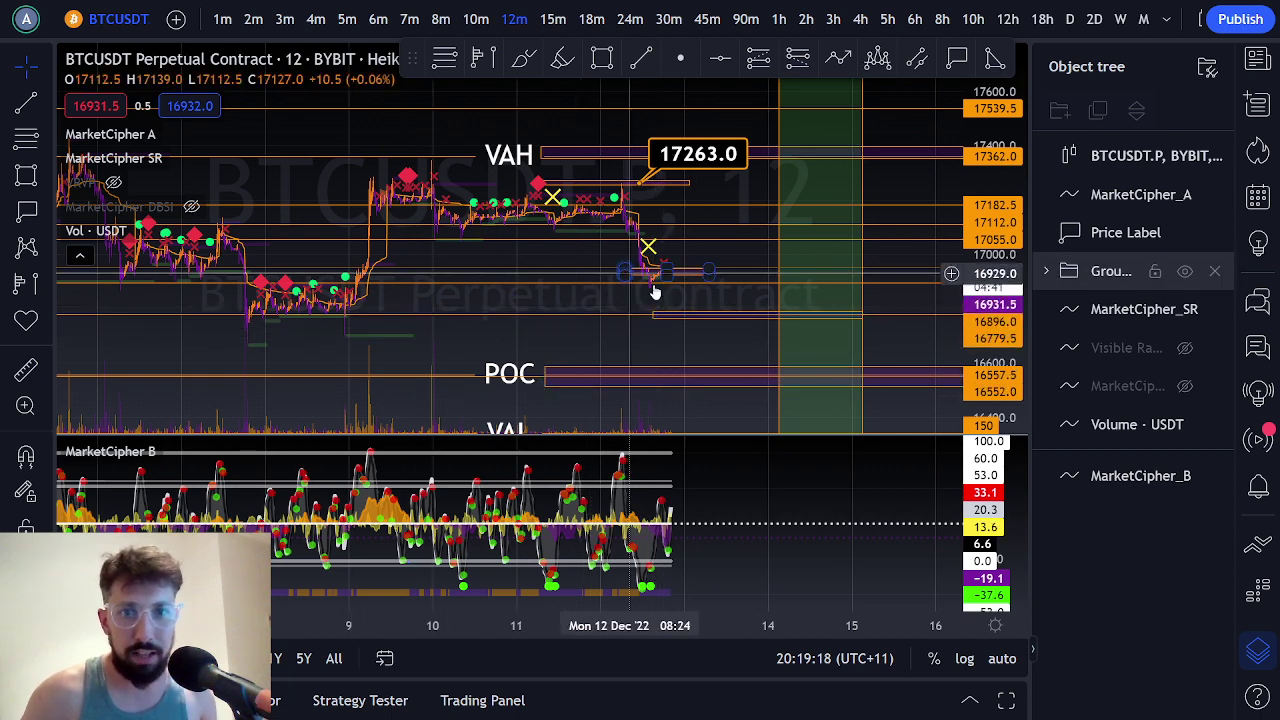
click(449, 326)
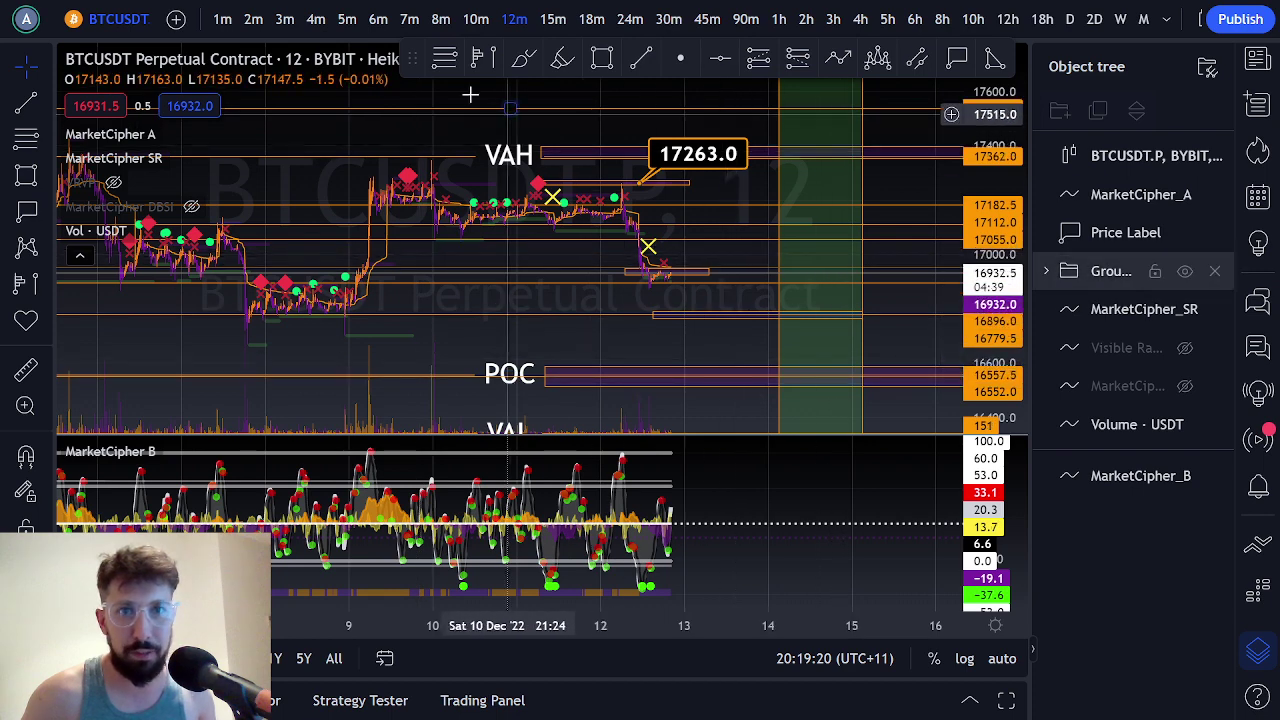
click(444, 58)
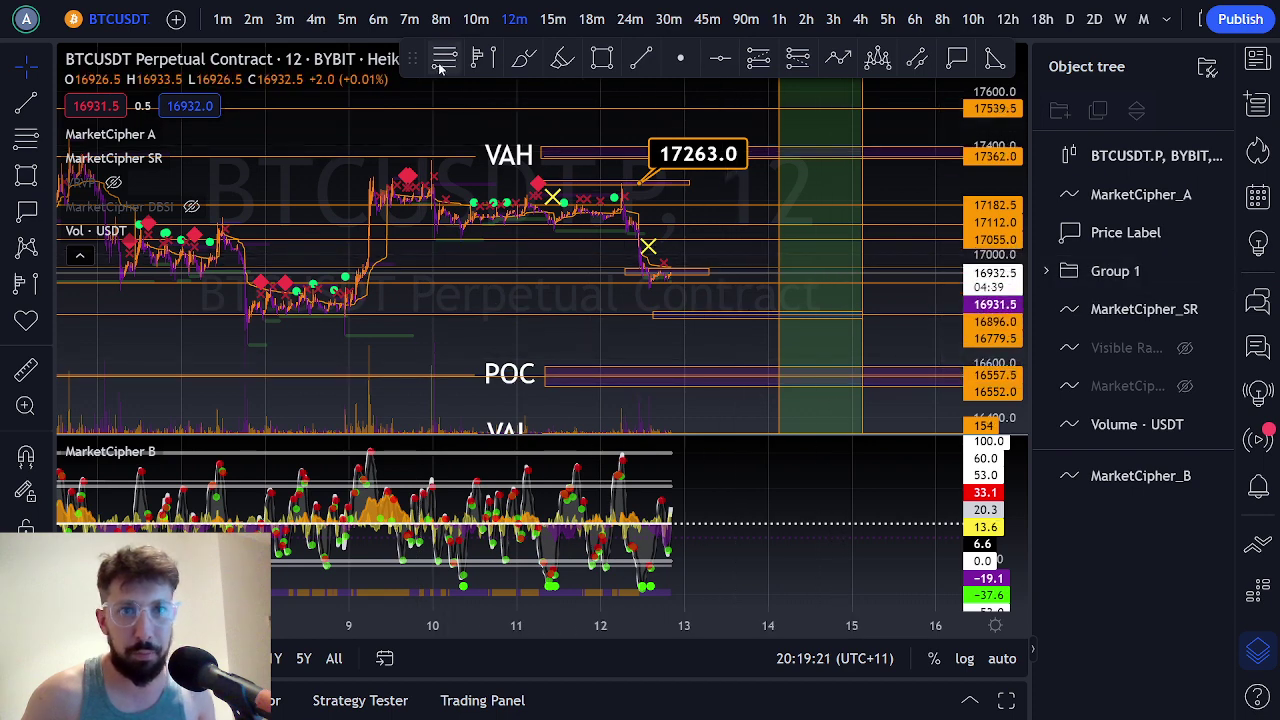
click(316, 336)
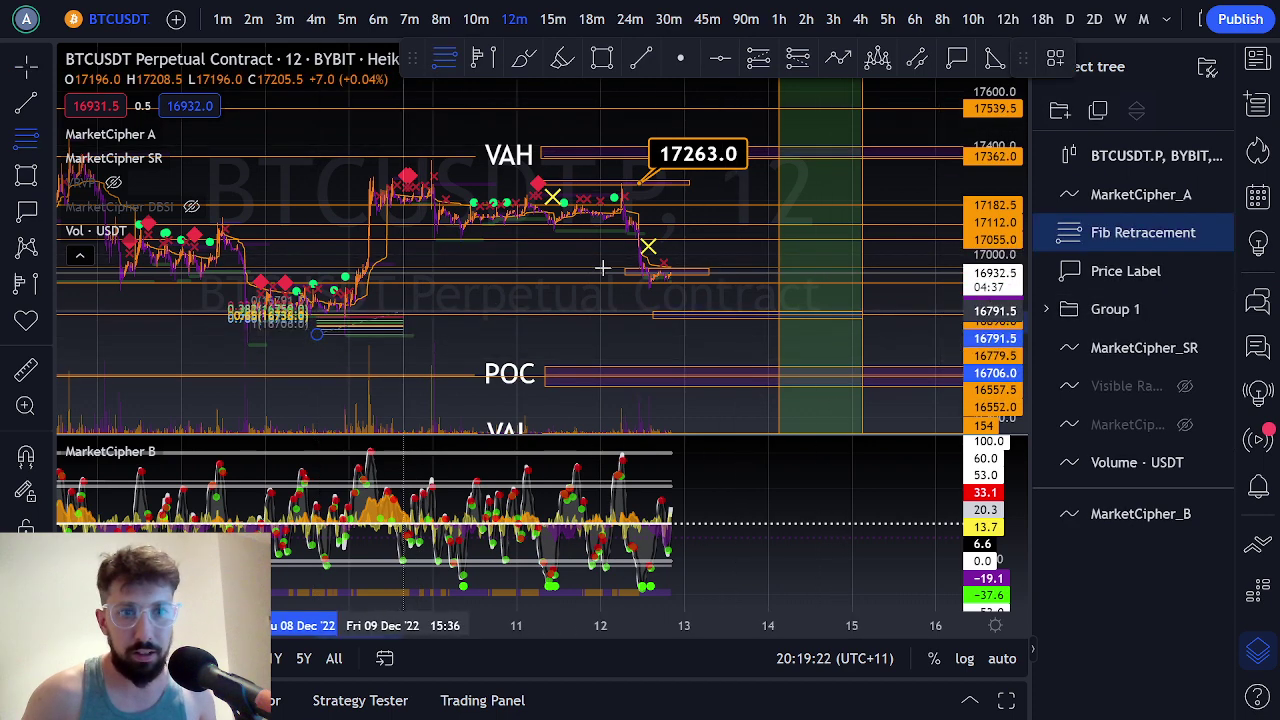
click(730, 183)
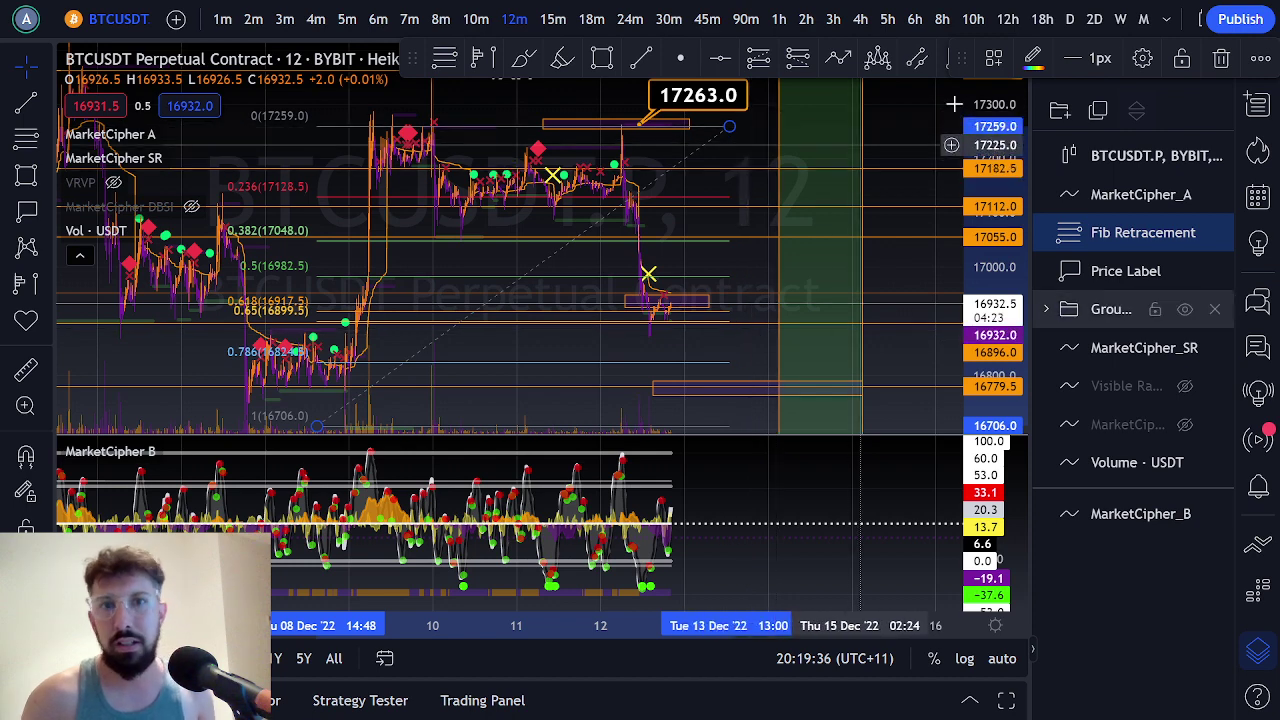
click(1224, 59)
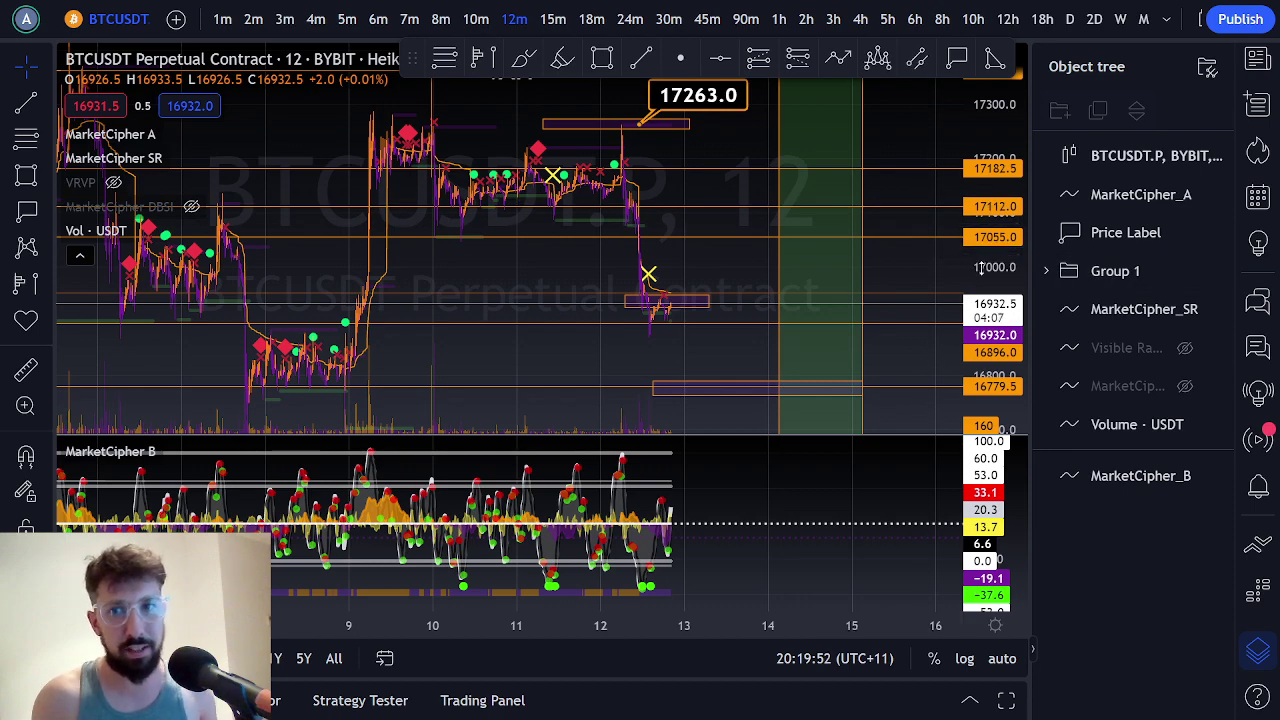
Draw a projected Path from about 16896 up to 17073, down through the 16779.5 box to 16670, and up to 17411 above the VAH box.
drag(981, 268, 981, 314)
scroll(563, 300, up, 5)
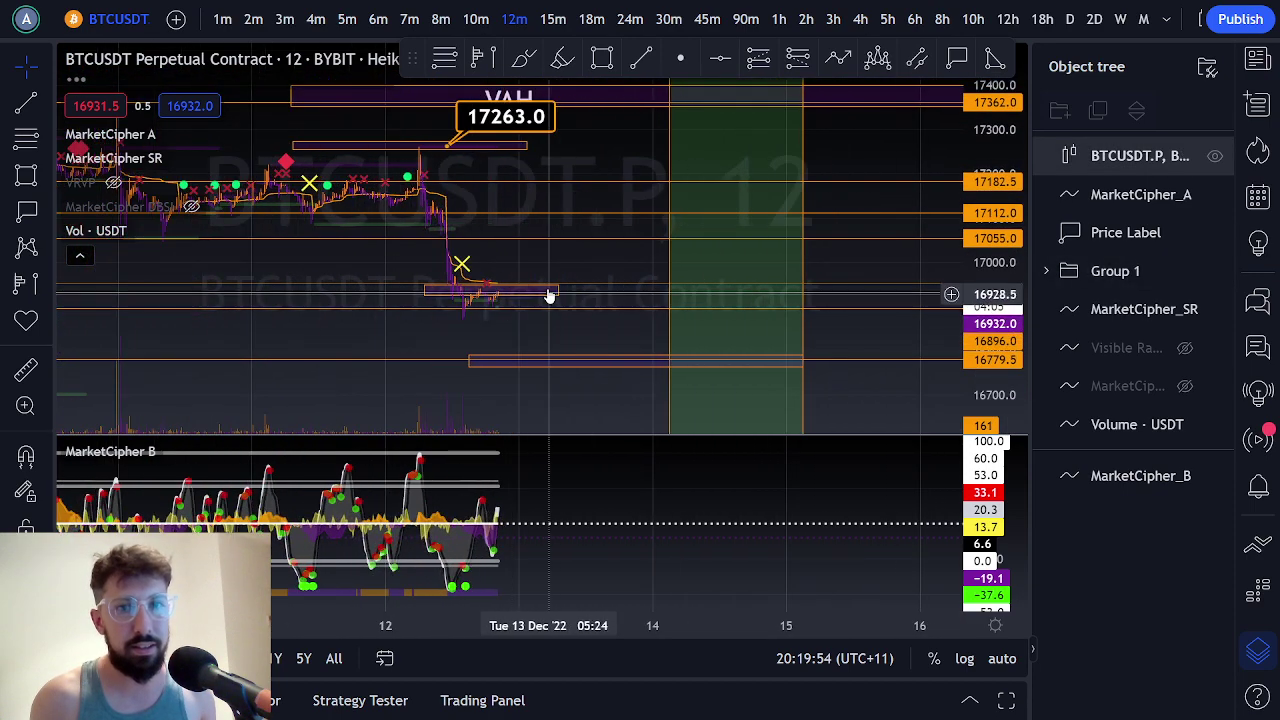
drag(586, 257, 637, 270)
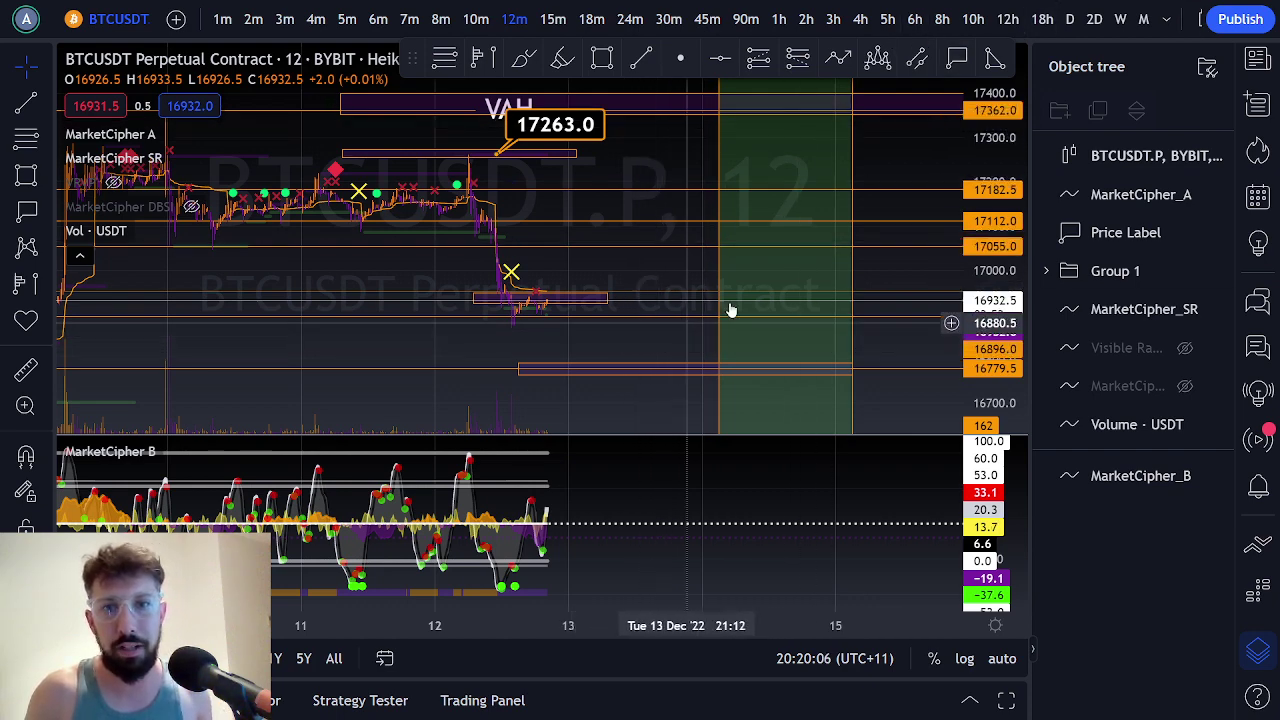
click(515, 315)
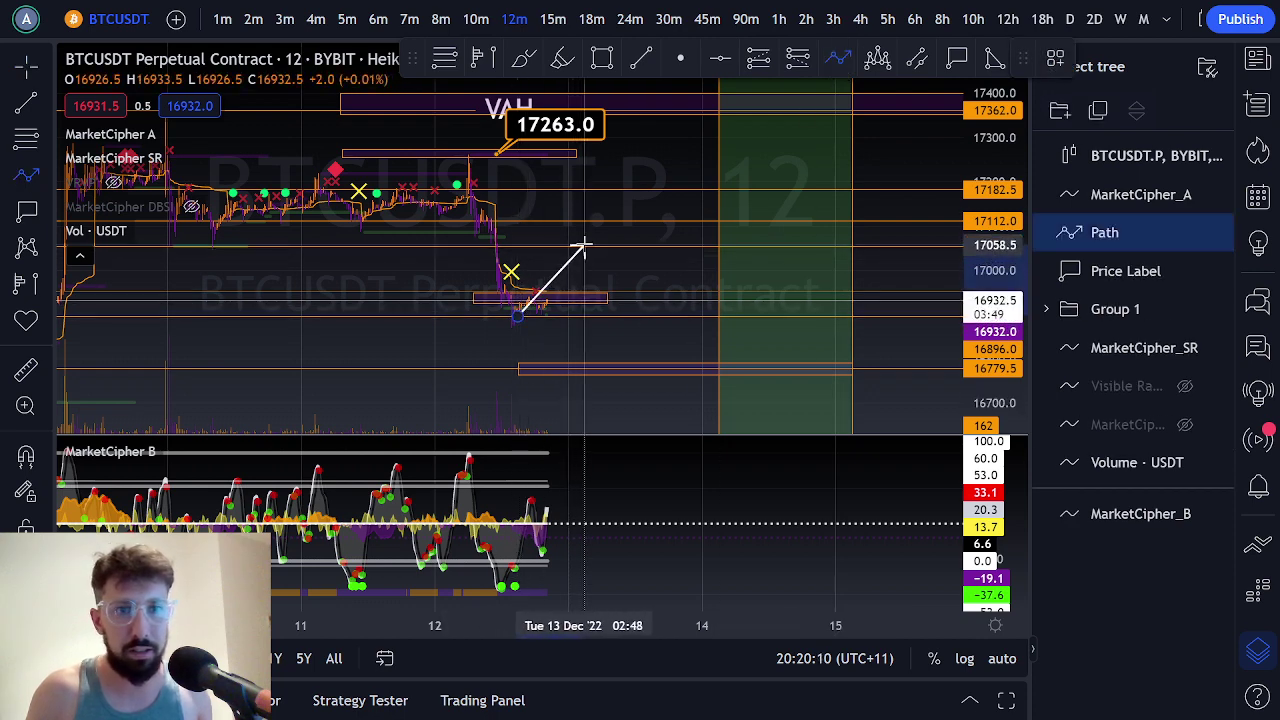
click(595, 238)
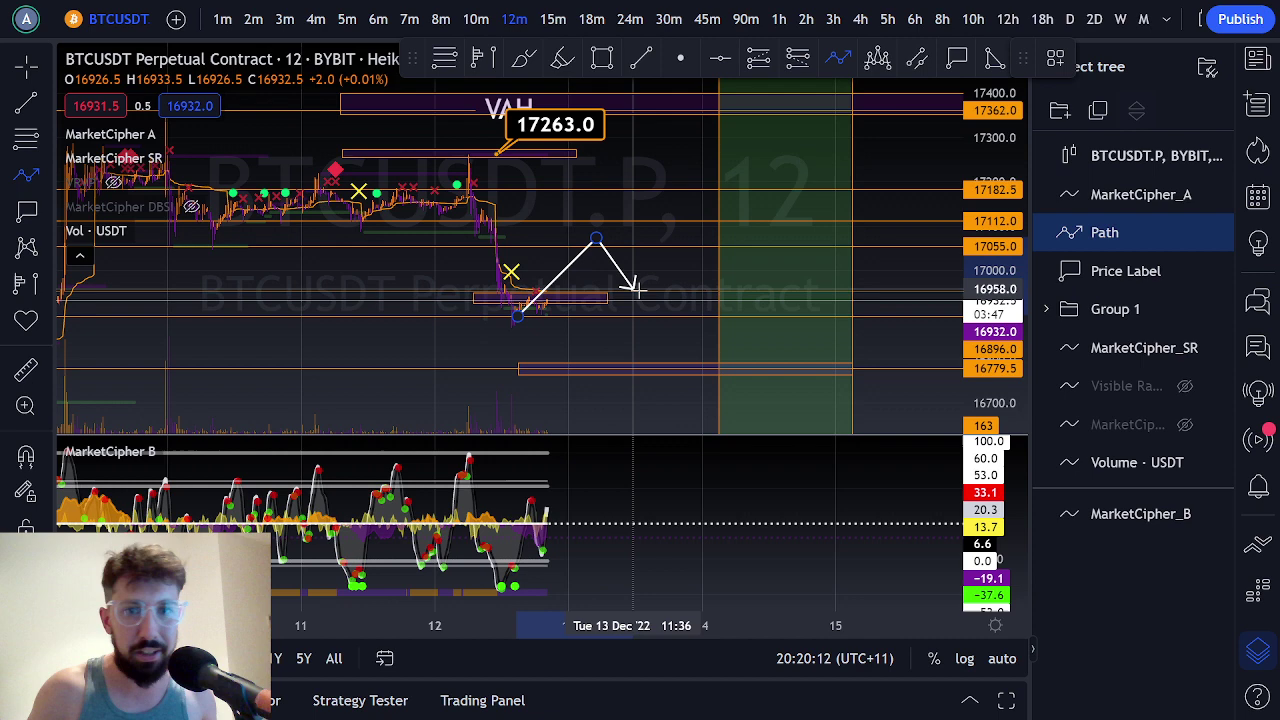
click(680, 371)
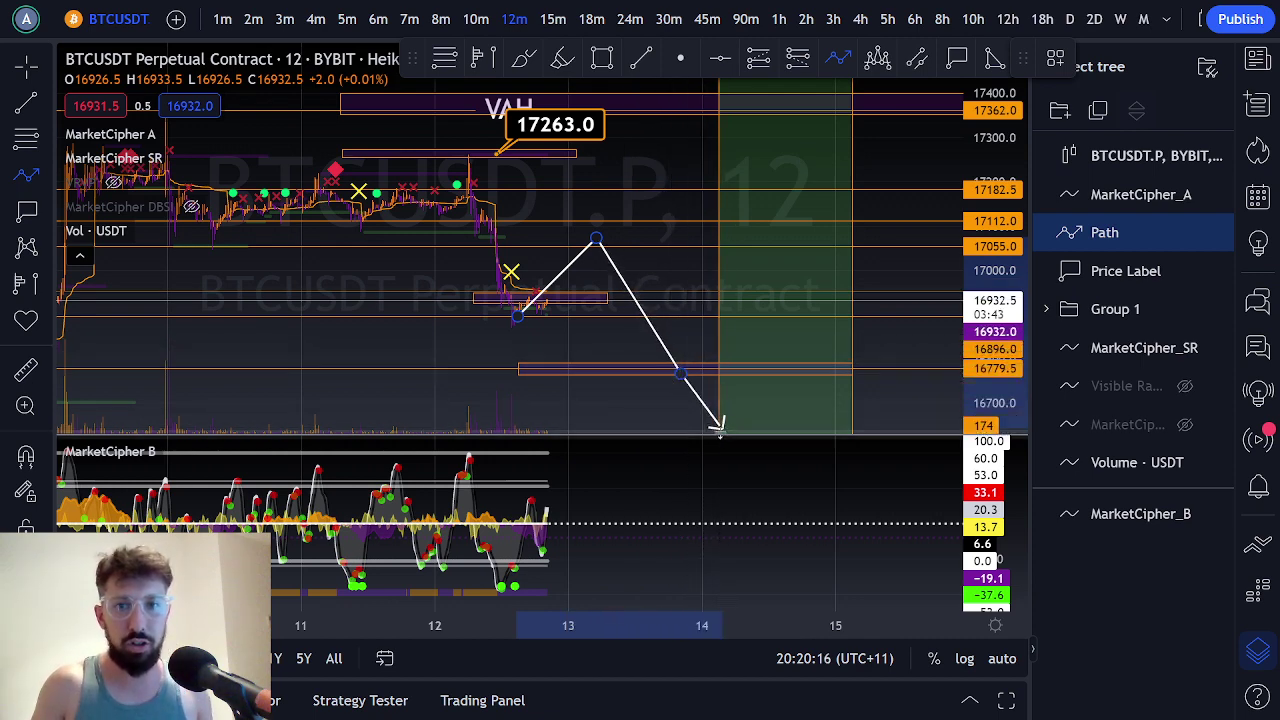
click(722, 416)
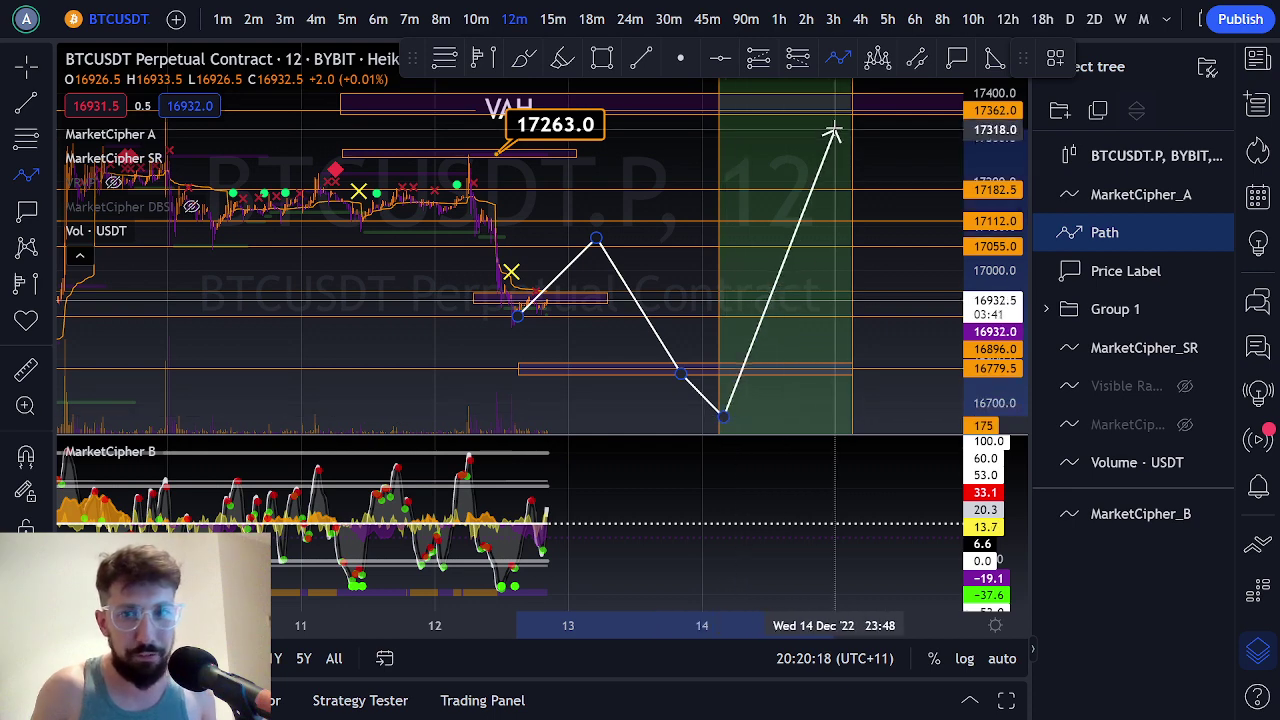
double_click(806, 116)
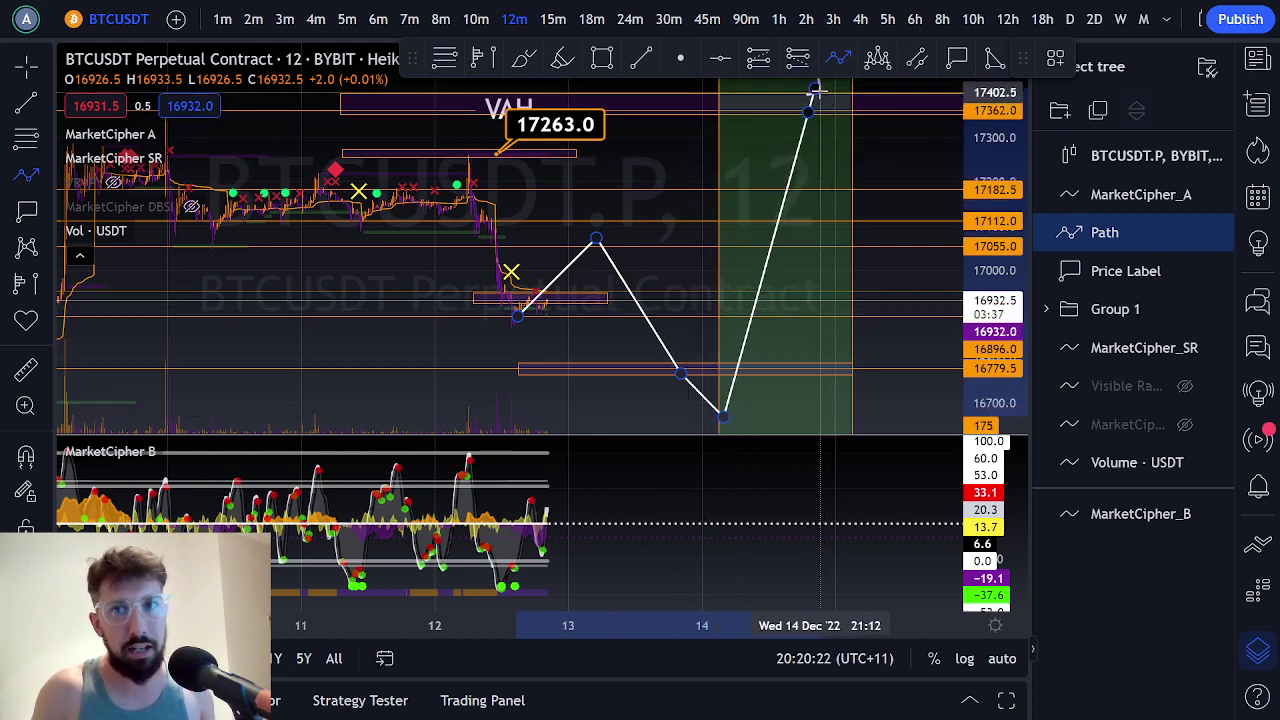
double_click(816, 88)
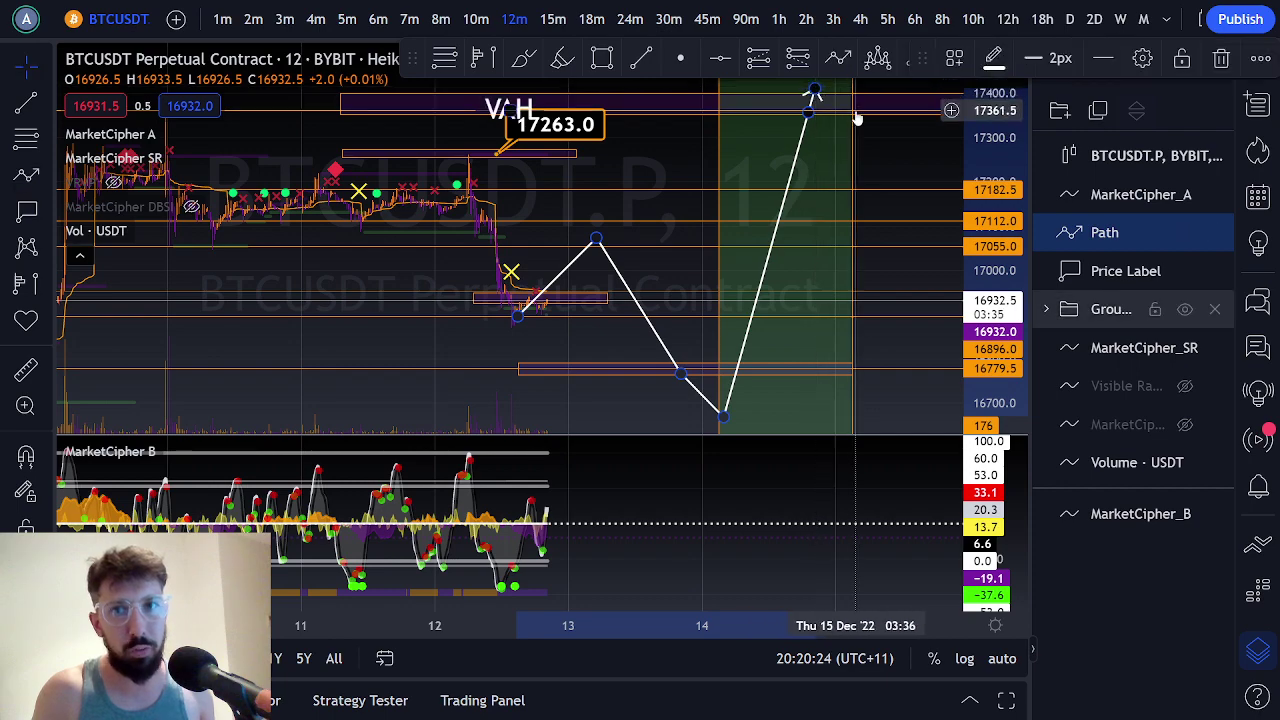
Review the projected path against the VAH, POC and previous low levels and delete the path.
scroll(897, 136, down, 2)
click(902, 146)
drag(902, 147, 875, 186)
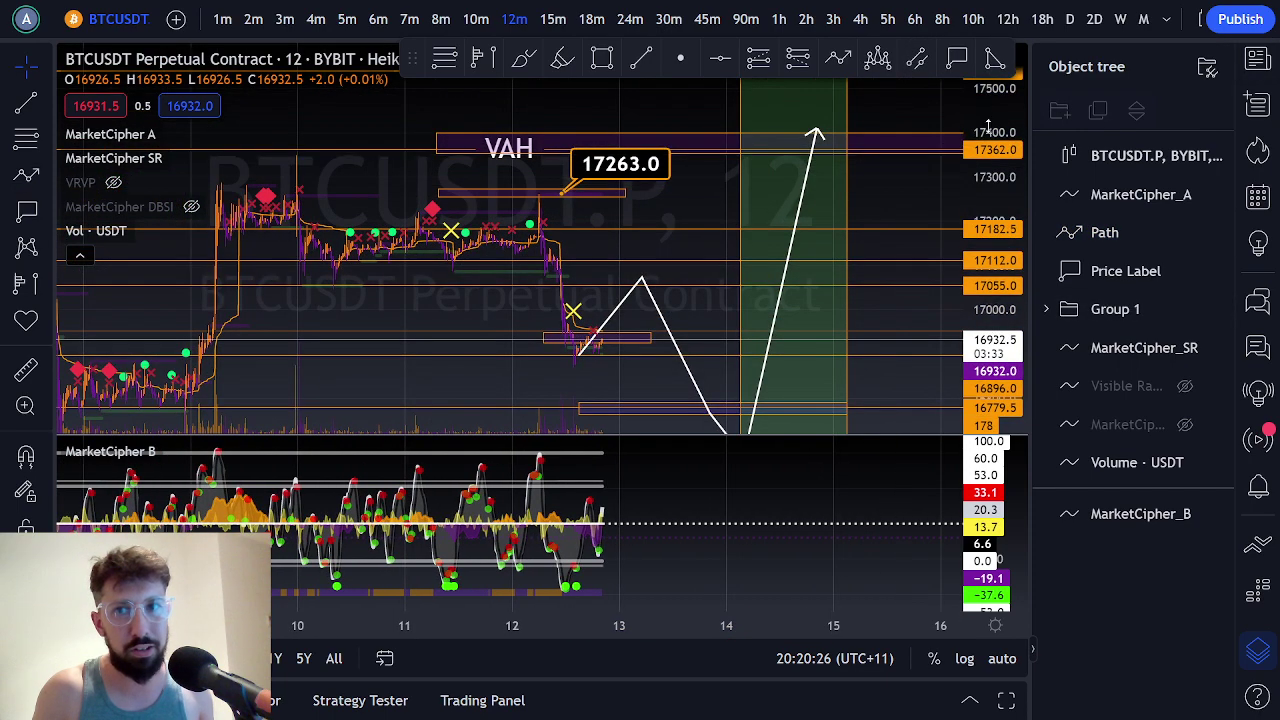
drag(988, 125, 985, 190)
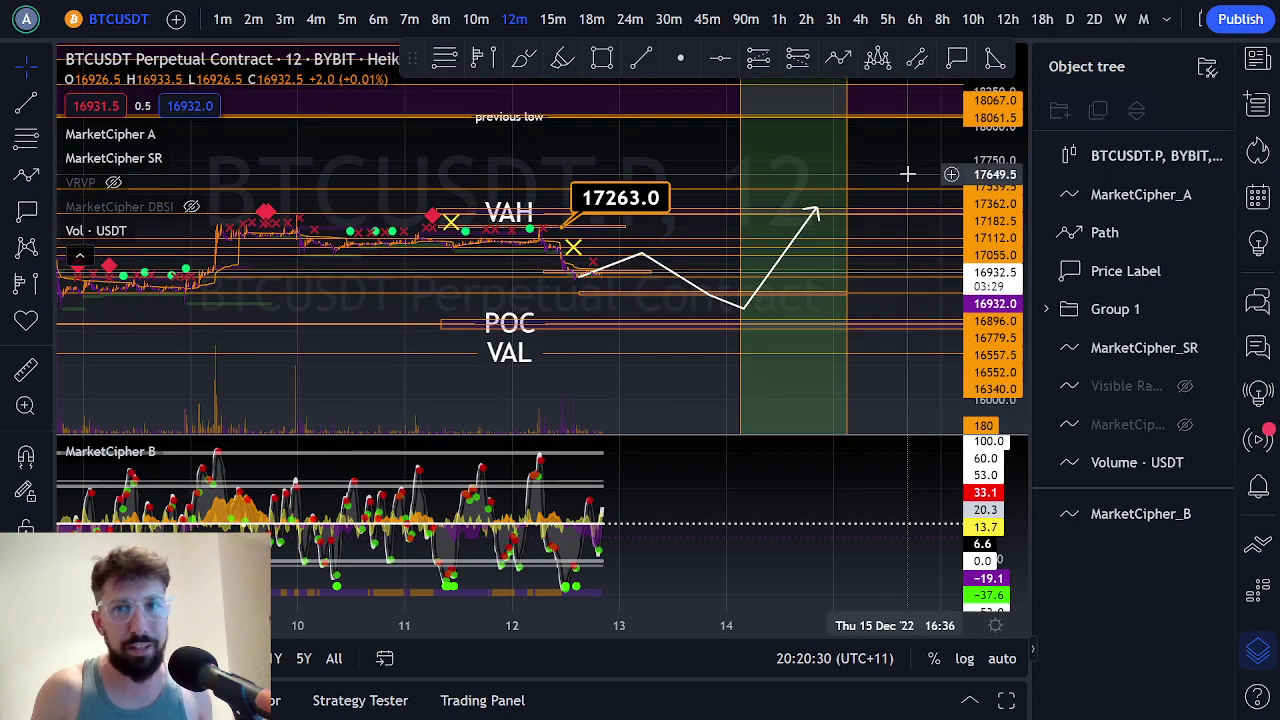
drag(863, 143, 744, 236)
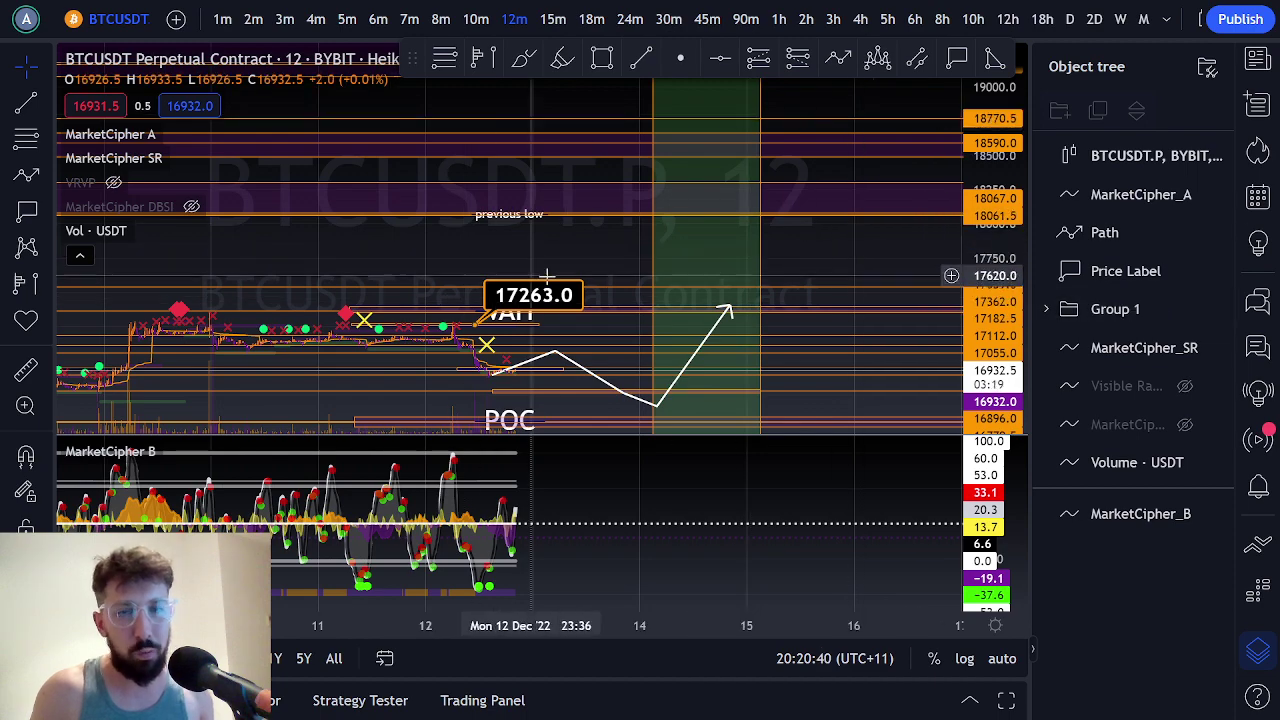
drag(547, 275, 928, 245)
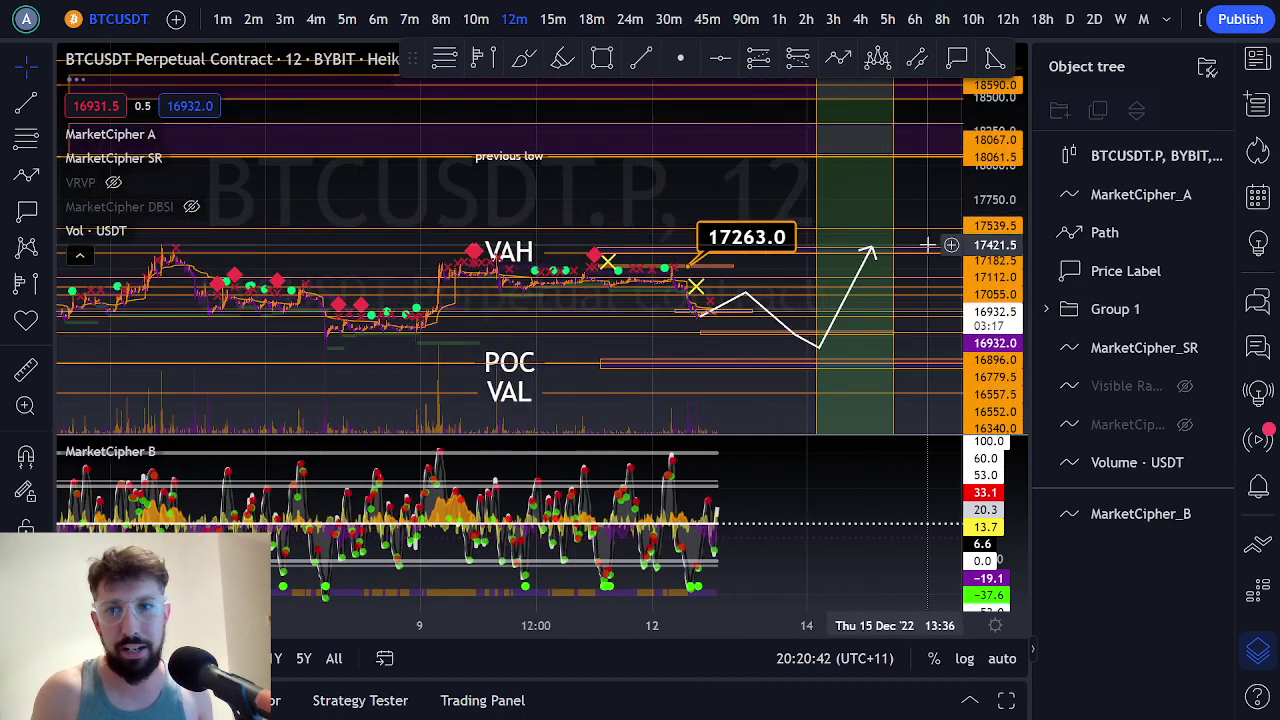
click(854, 280)
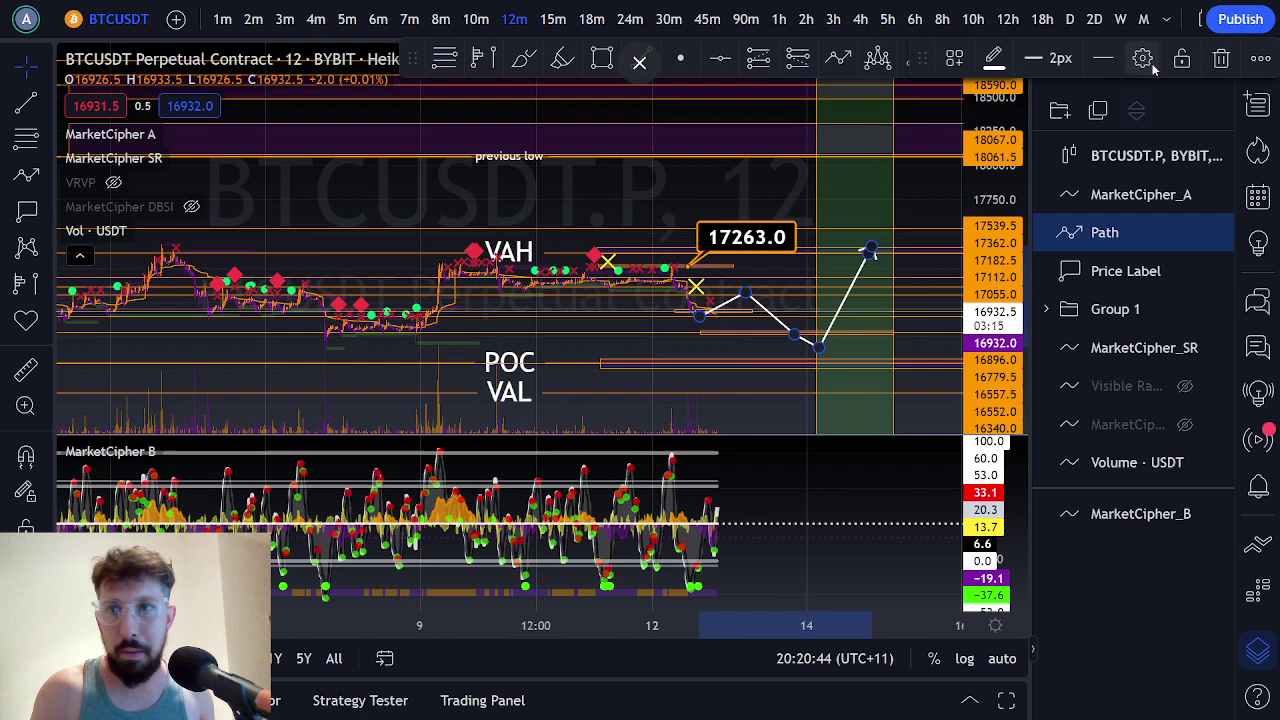
click(1217, 60)
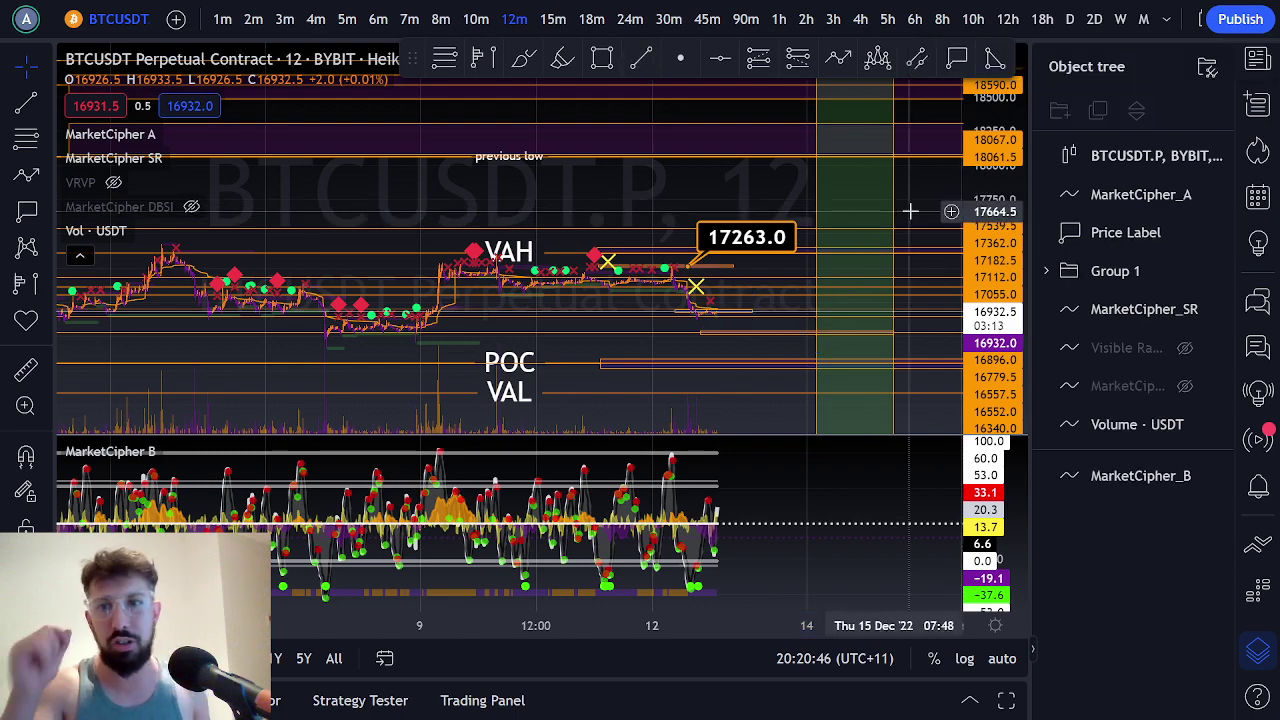
Shorten the purple box at the POC level so that it starts at about 12 December 15:00.
drag(922, 204, 920, 141)
drag(984, 226, 952, 80)
scroll(656, 320, up, 4)
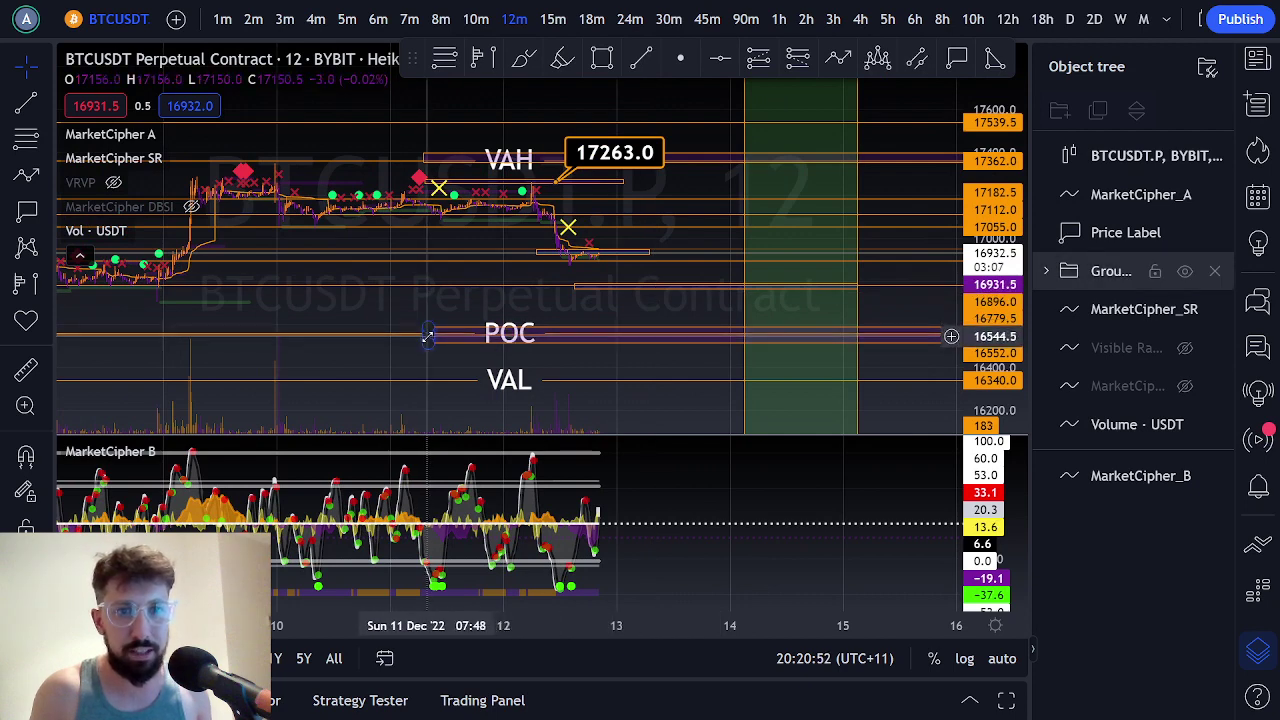
drag(424, 334, 477, 335)
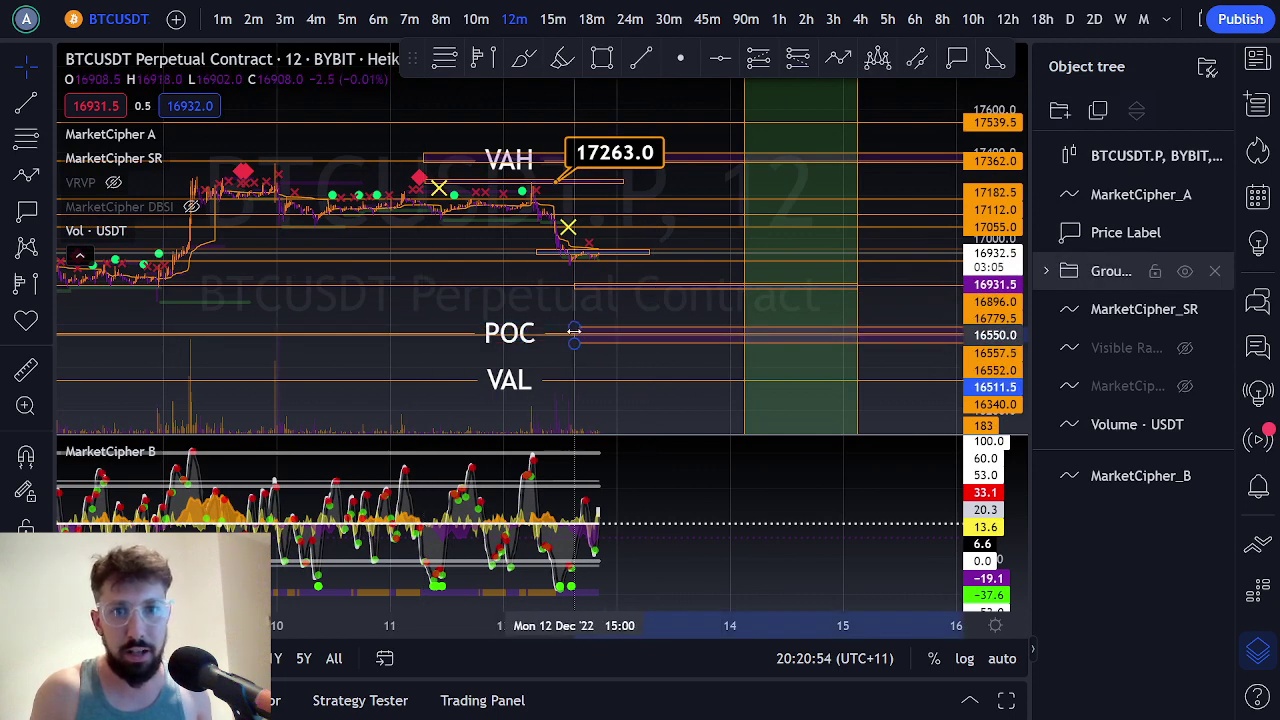
click(573, 332)
click(517, 309)
scroll(517, 309, up, 2)
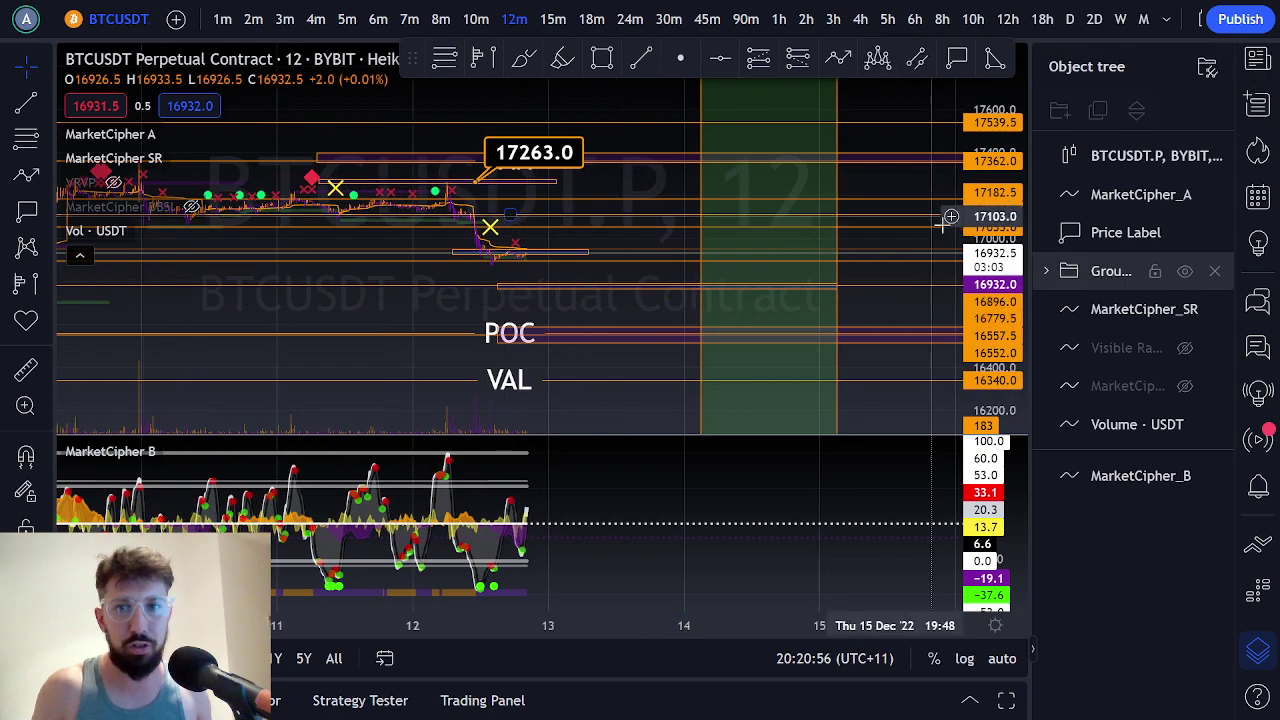
Measure the price drop from 17261.5 at the narrow upper box to 16870.5, and examine the candles in the purple box above 16896.0.
drag(985, 322, 925, 62)
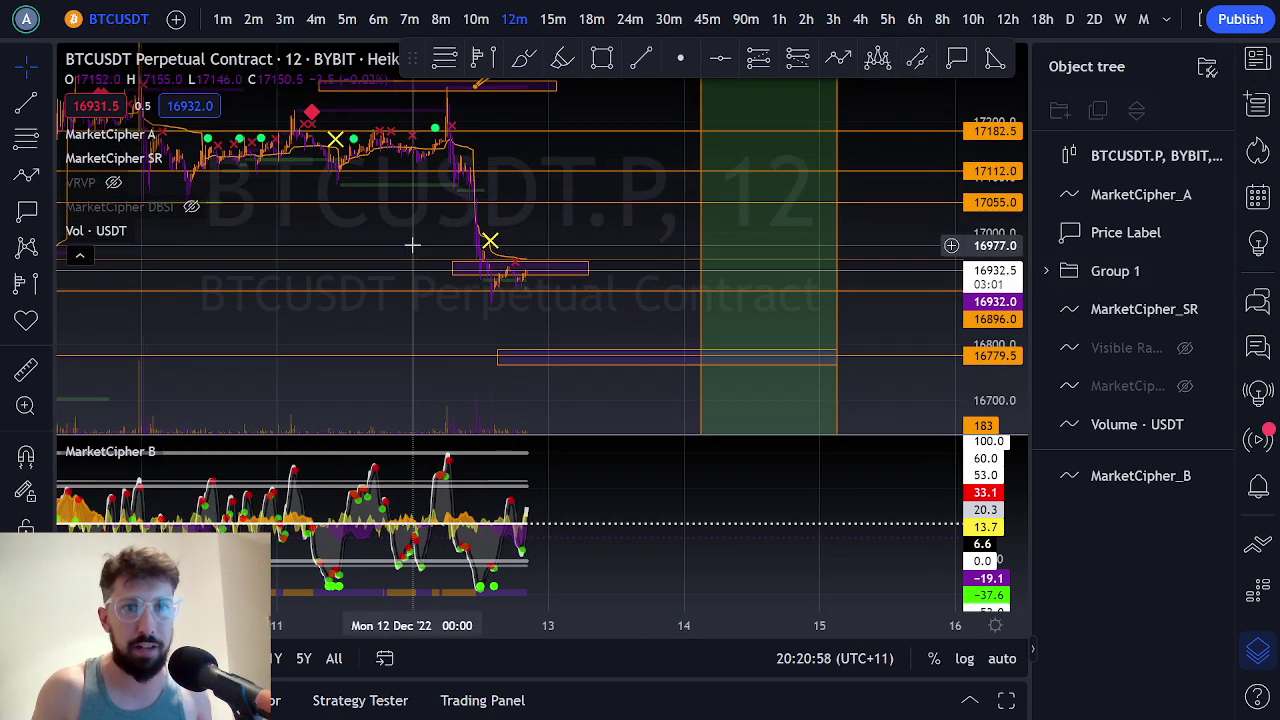
drag(412, 244, 479, 279)
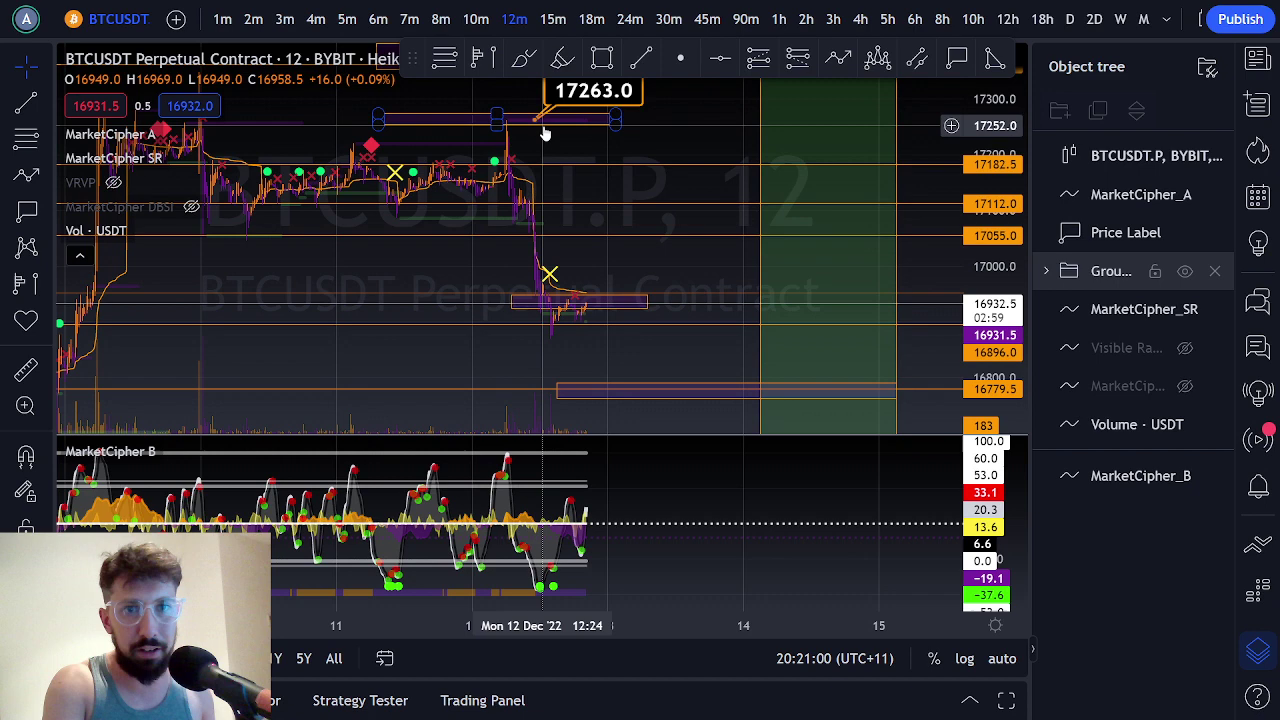
shift+click(565, 120)
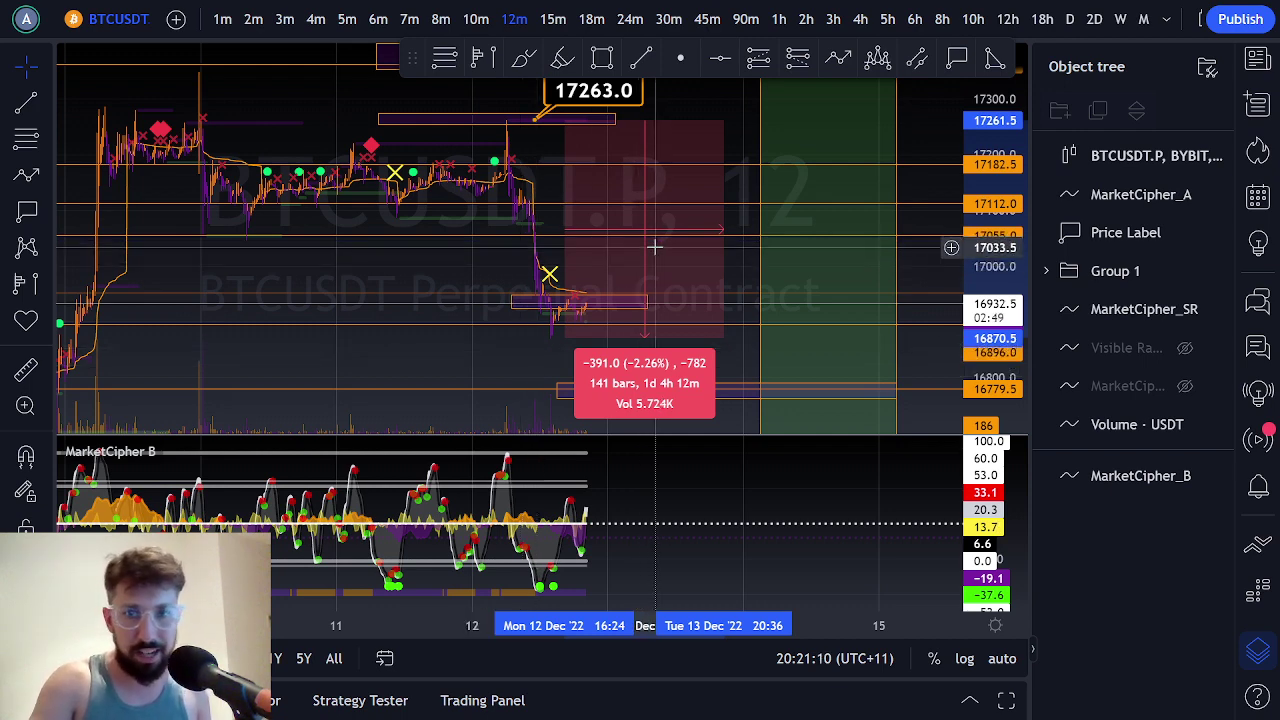
click(704, 273)
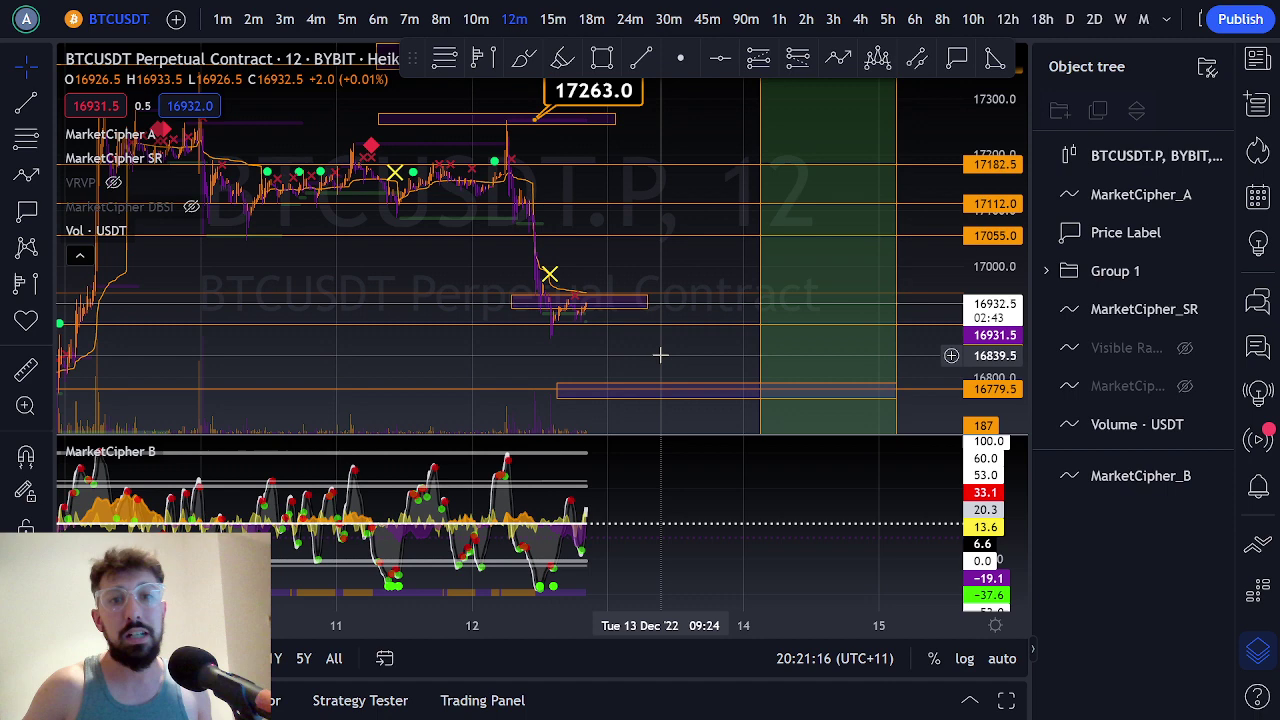
drag(523, 366, 540, 334)
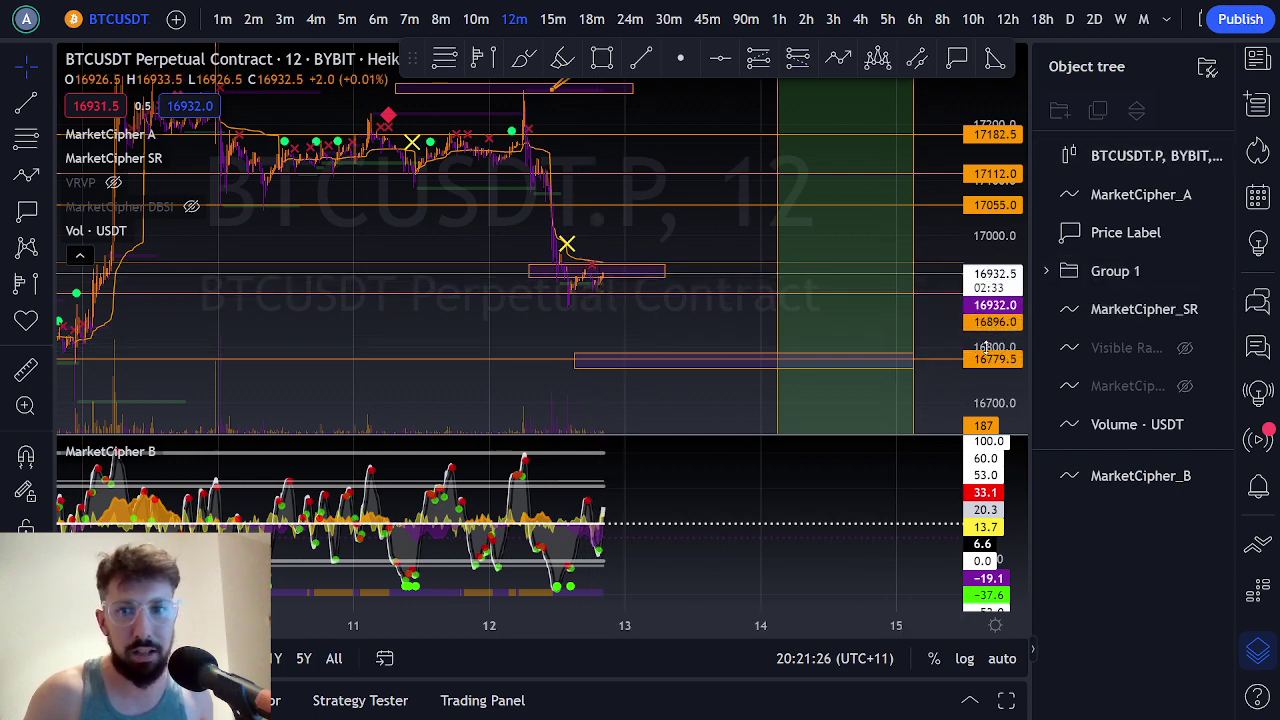
drag(985, 346, 985, 145)
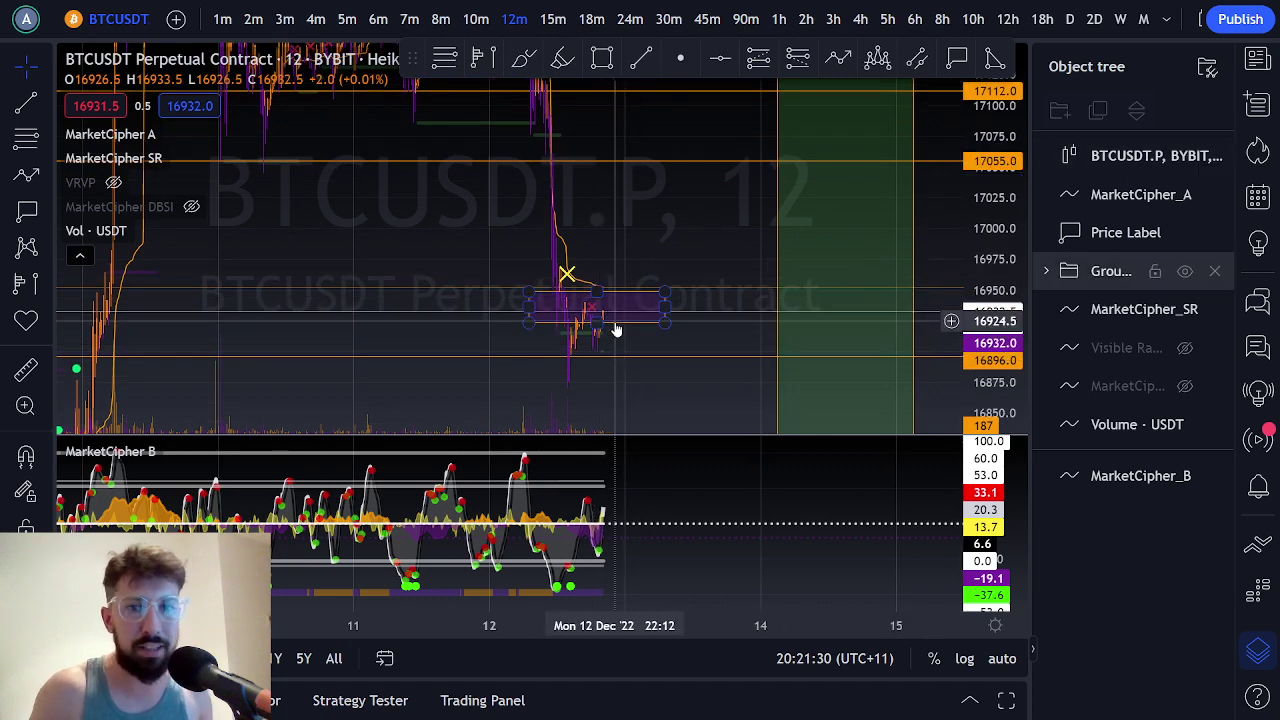
scroll(671, 357, up, 5)
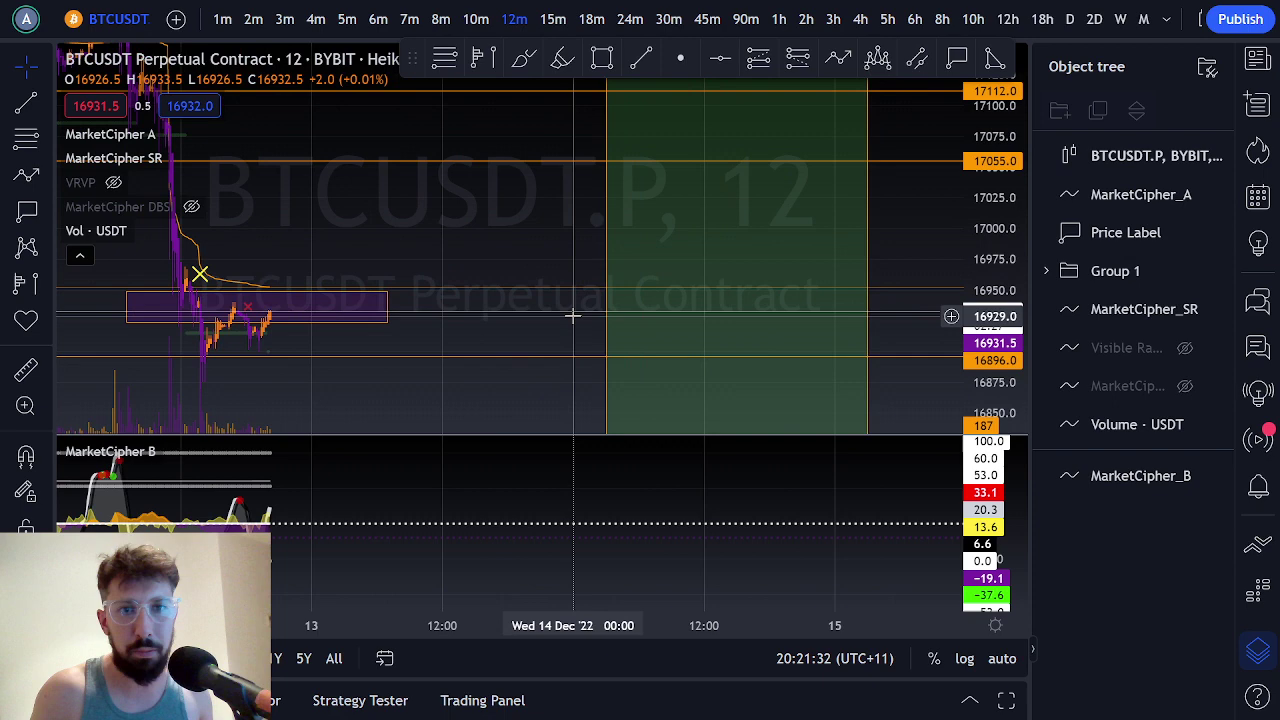
scroll(572, 315, down, 5)
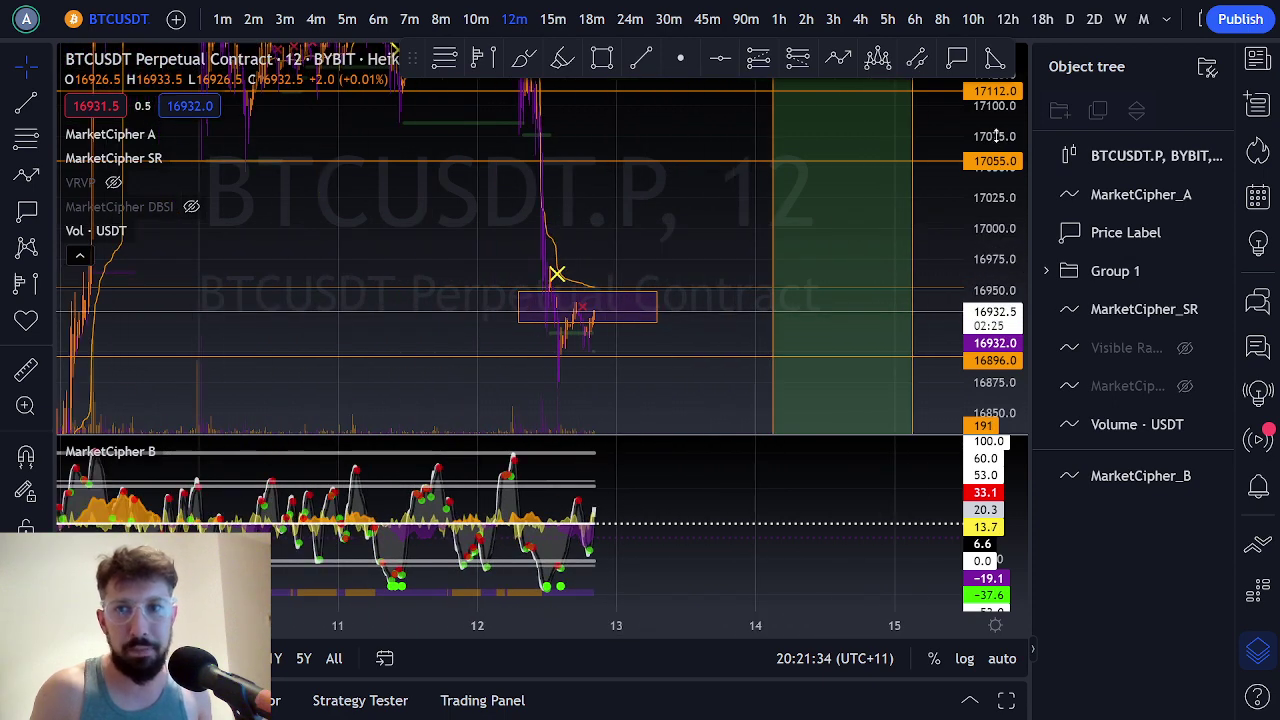
drag(996, 136, 1040, 354)
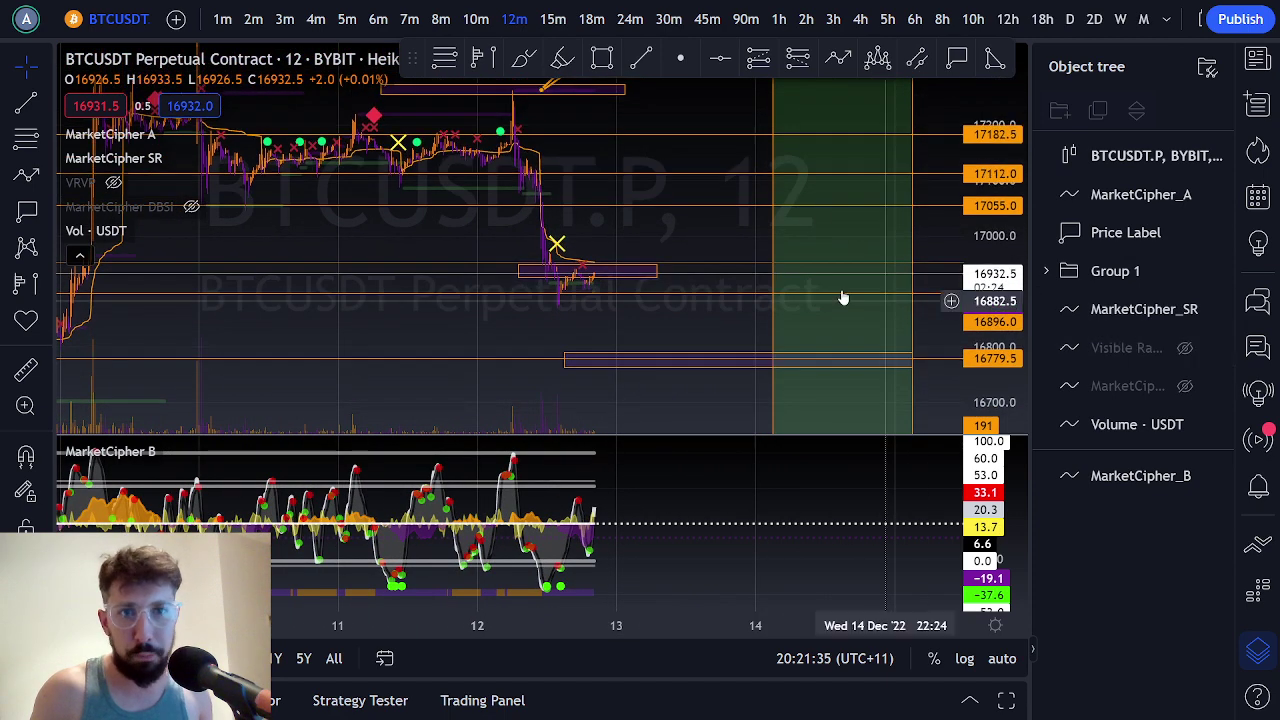
Draw a Fib Retracement from 17262.0 at the narrow upper box down to 16870.0 at the latest low.
click(445, 60)
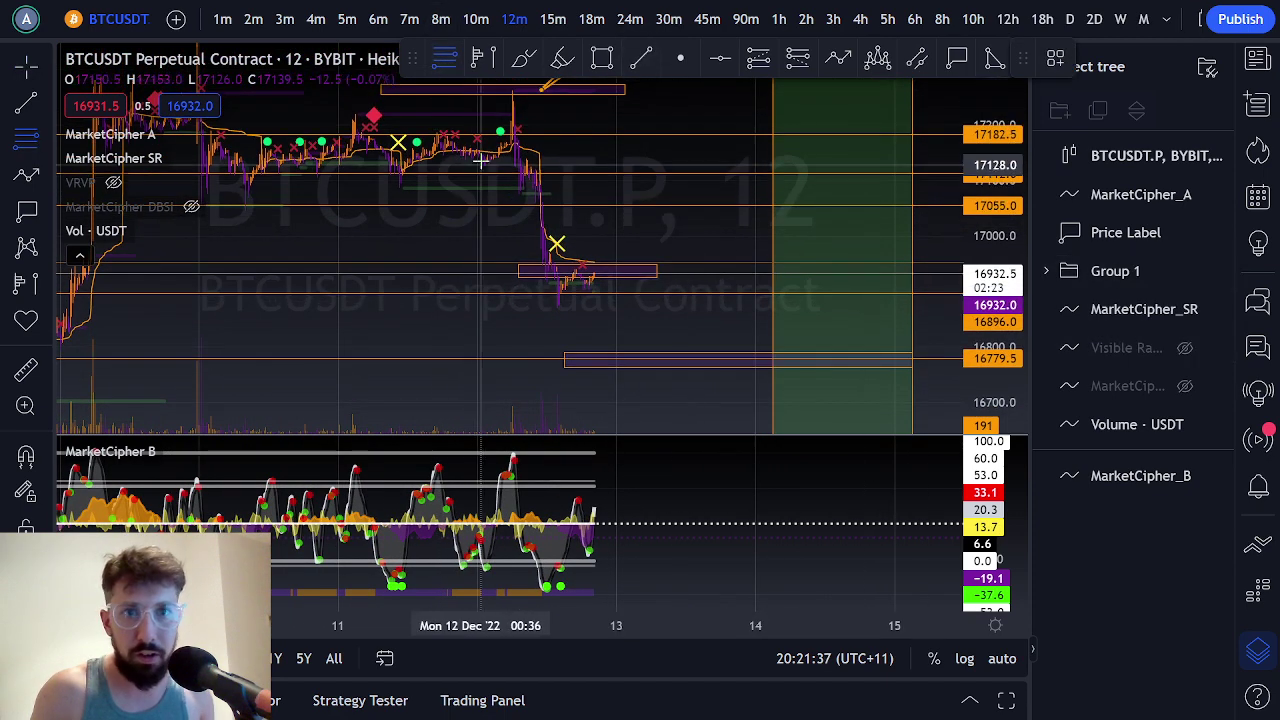
click(449, 91)
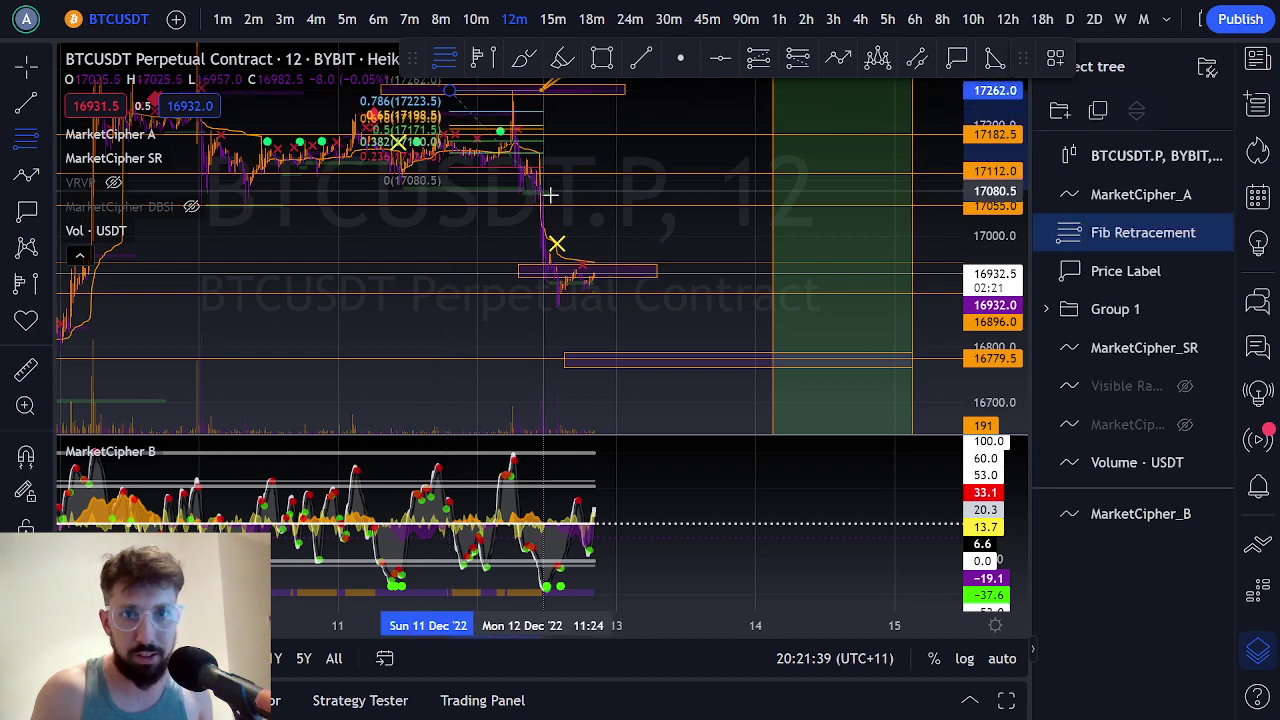
click(716, 307)
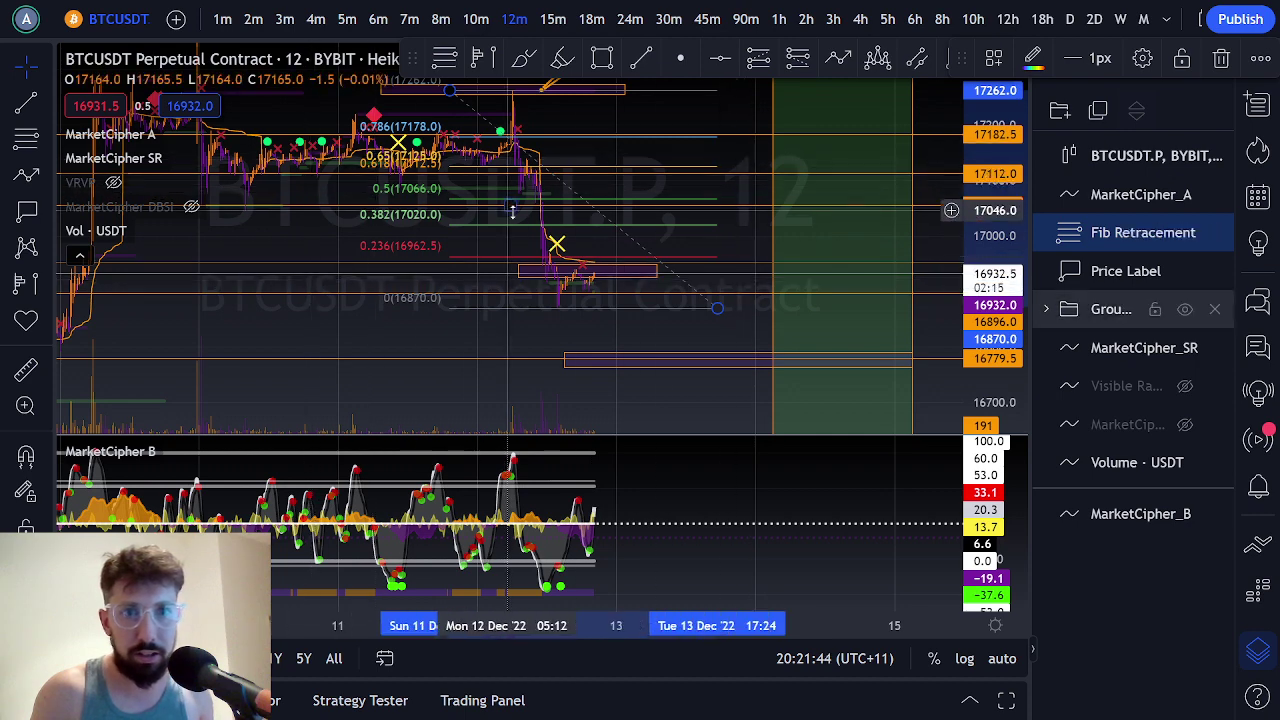
Raise the 17055.0 horizontal line to 17080.5 and delete the Fib Retracement.
click(290, 190)
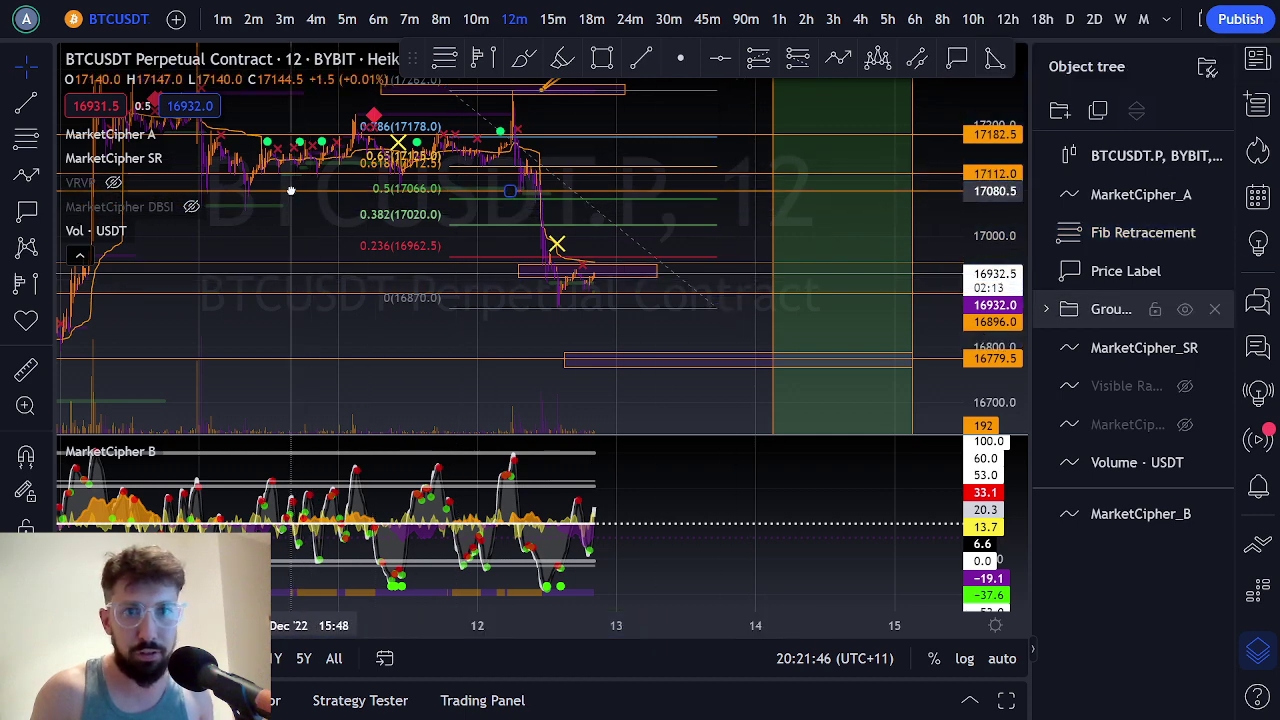
click(640, 228)
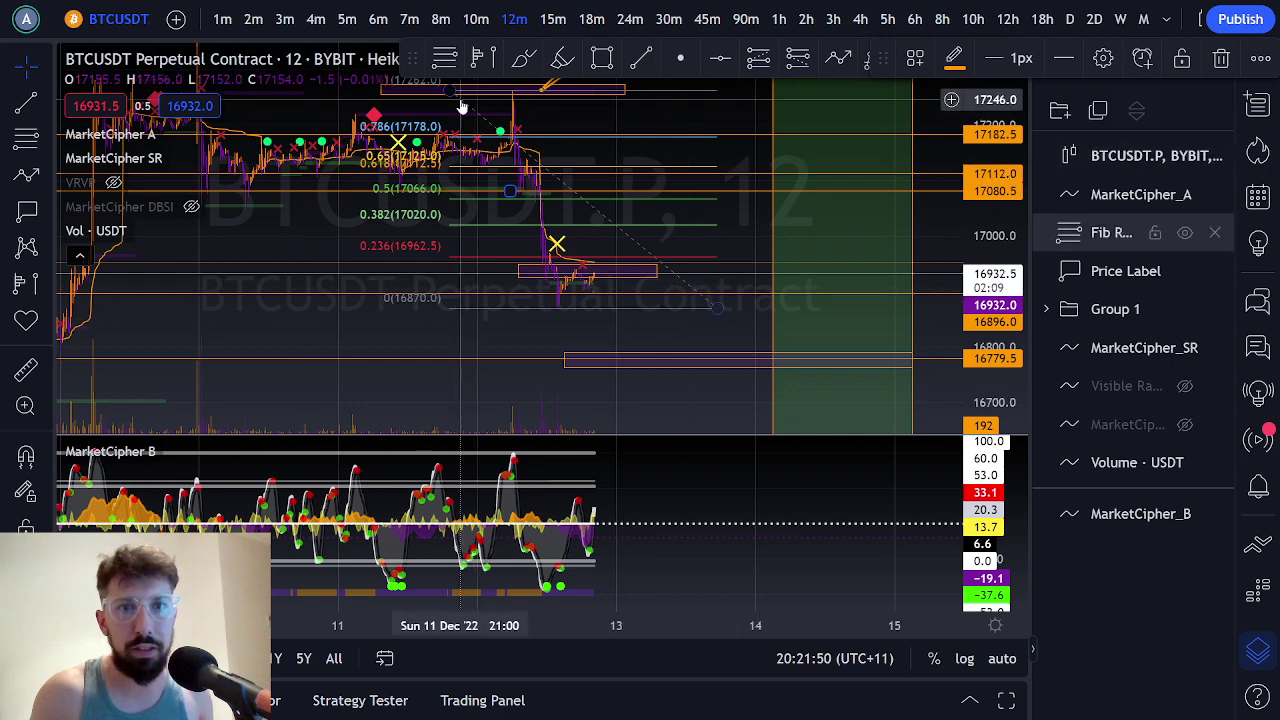
drag(450, 95, 520, 172)
key(Delete)
Show the watchlist and view the 12-minute charts of the S&P 500 E-mini Futures (ES1!) and the S&P 500 Index (SPX).
drag(471, 323, 471, 249)
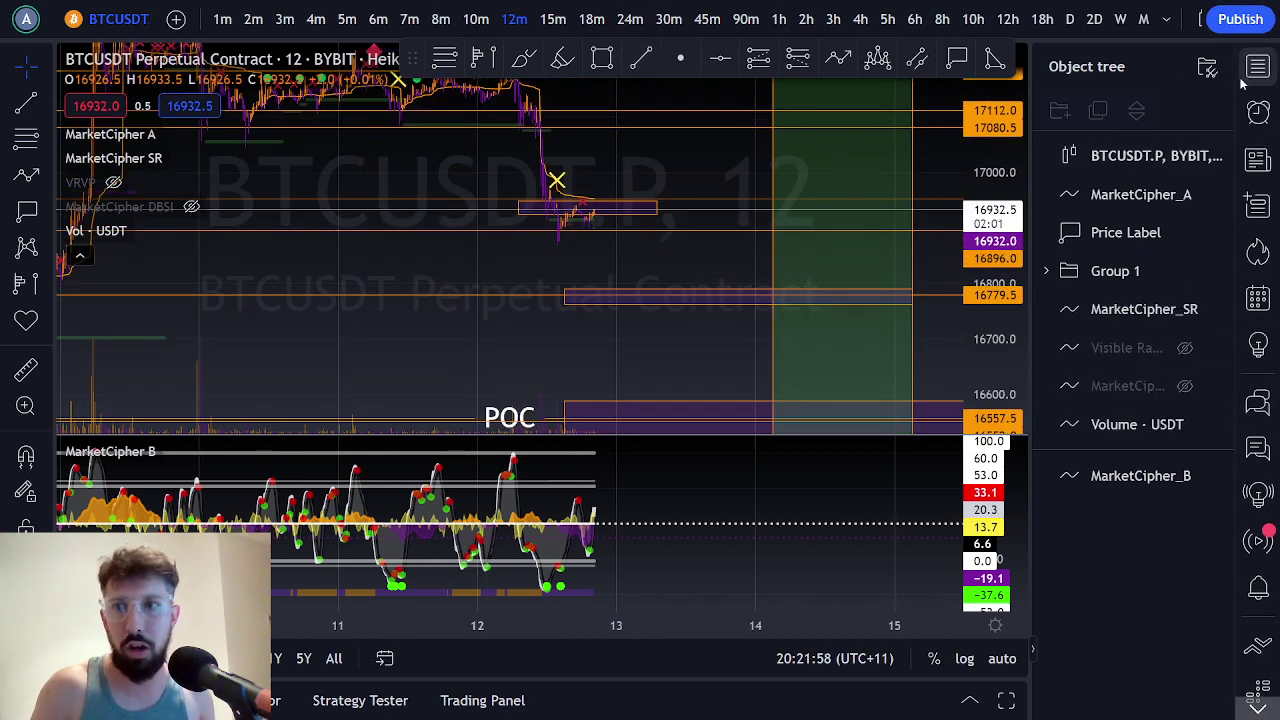
click(1248, 72)
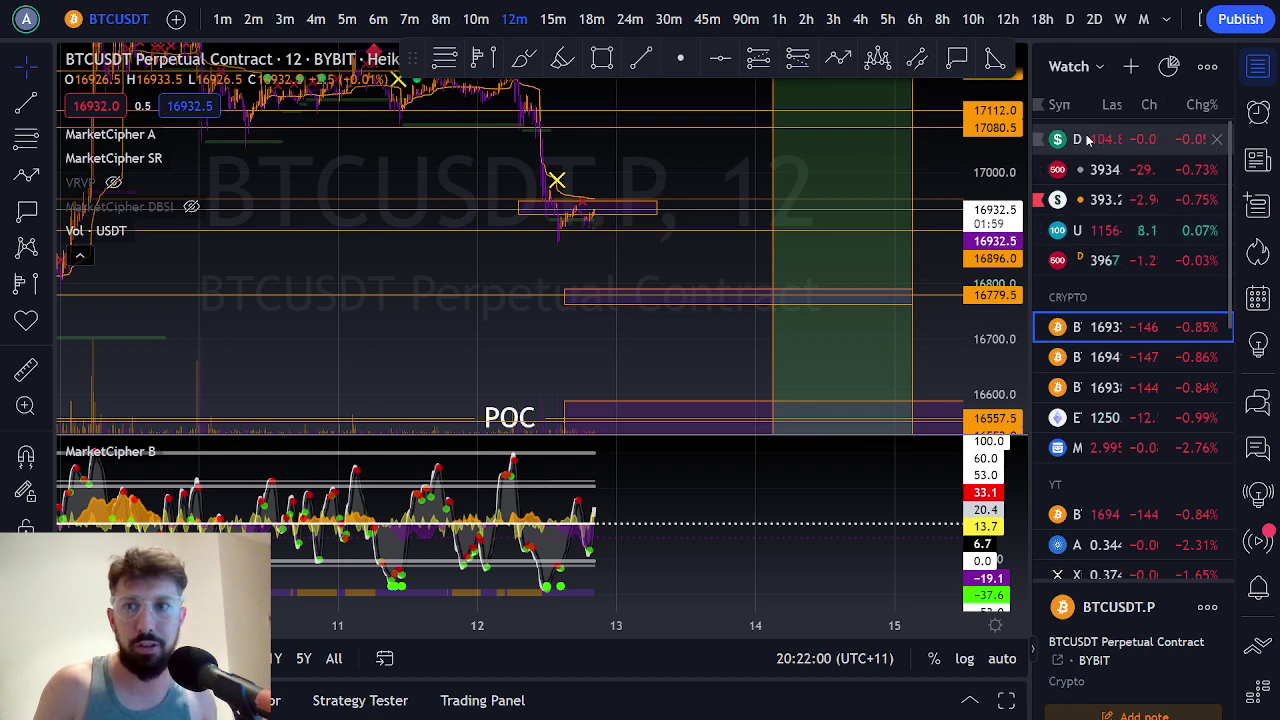
click(1100, 262)
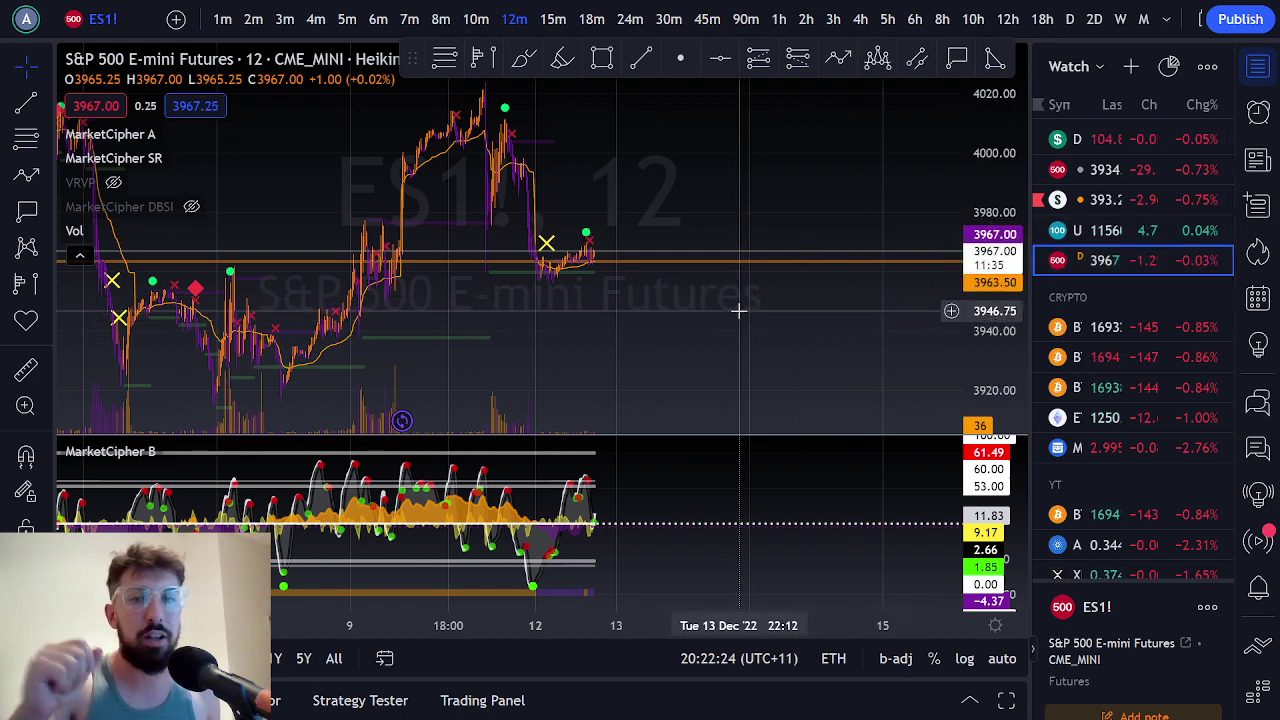
click(1099, 172)
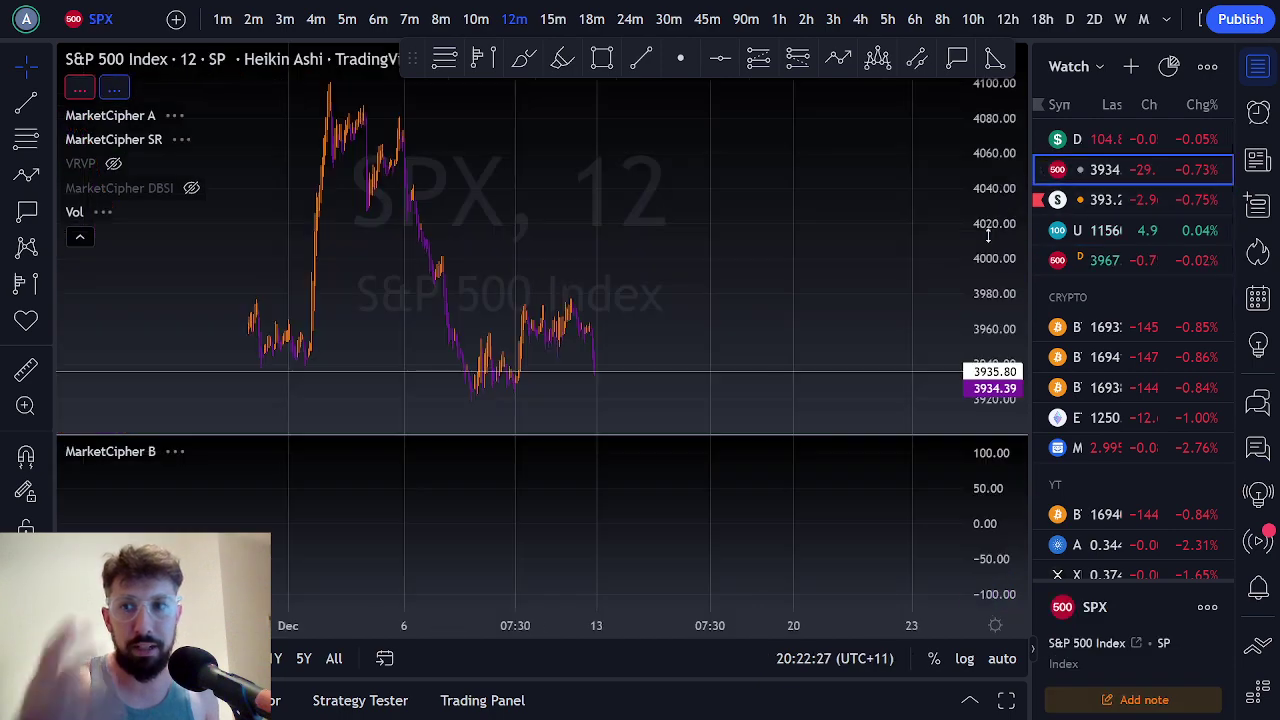
Look over the SPX 12-minute chart and ES1!, and return the chart to the BTCUSDT Perpetual Contract.
drag(706, 336, 769, 294)
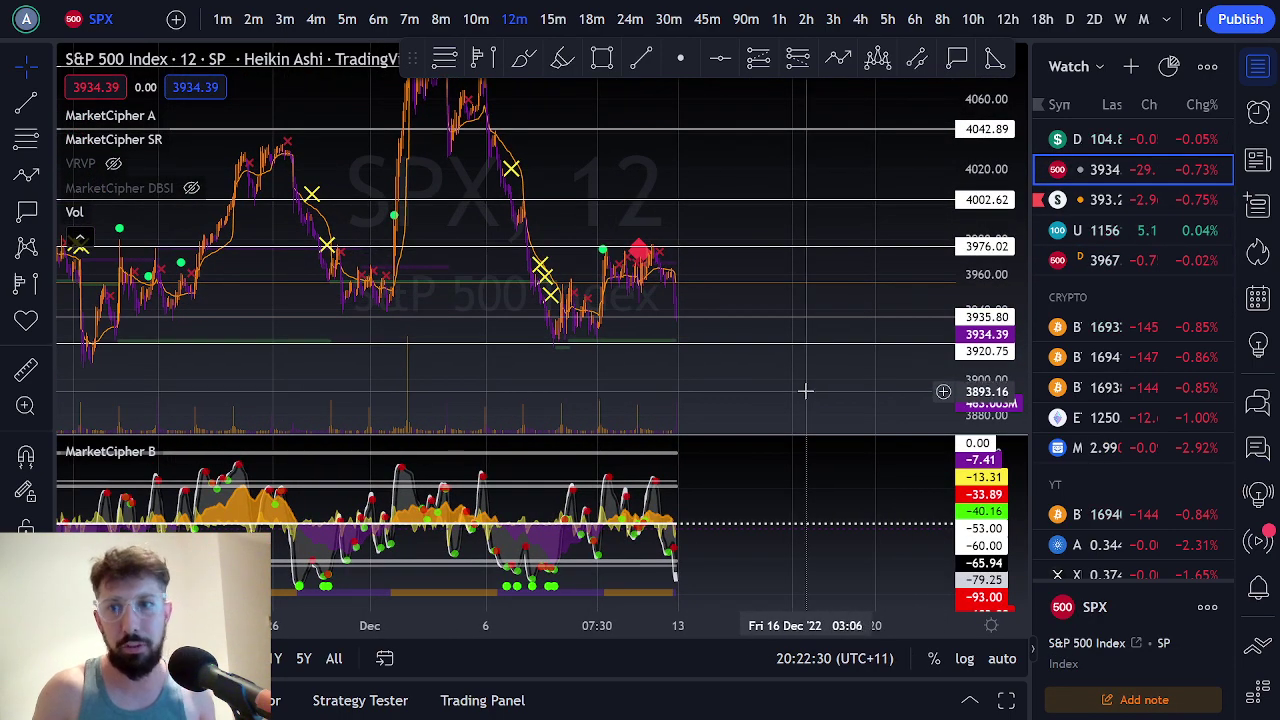
click(1087, 262)
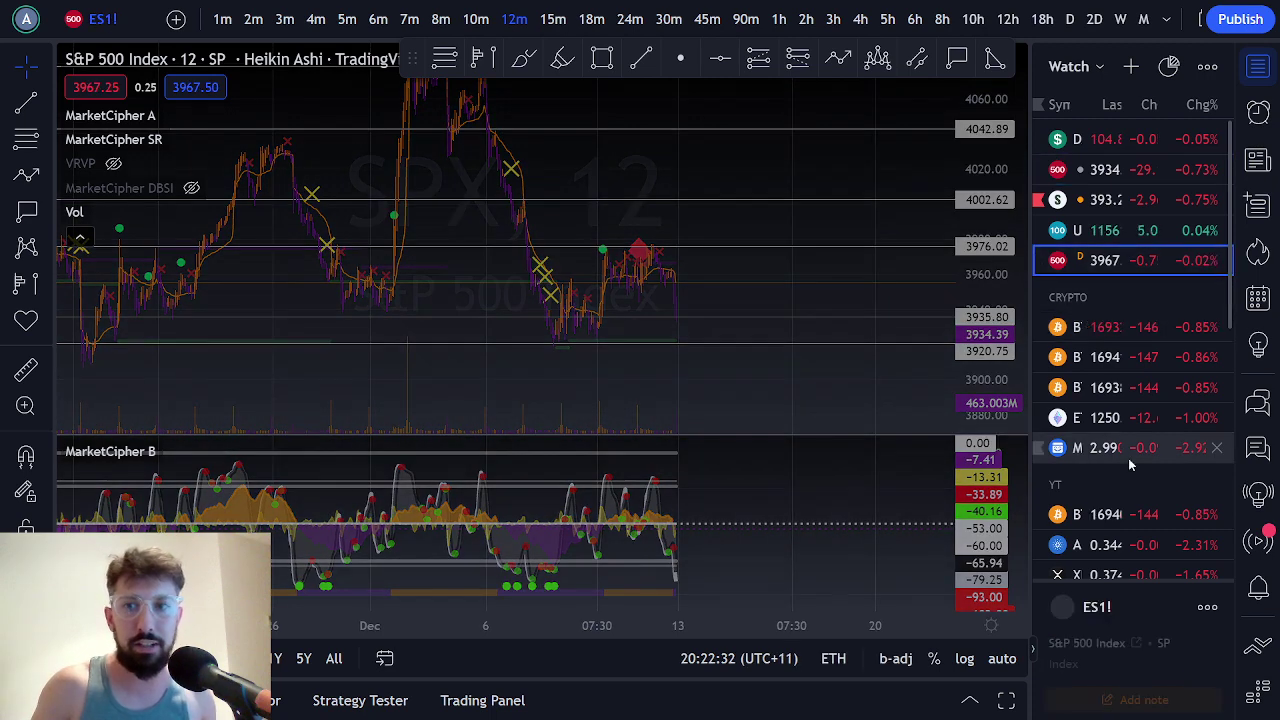
click(1104, 329)
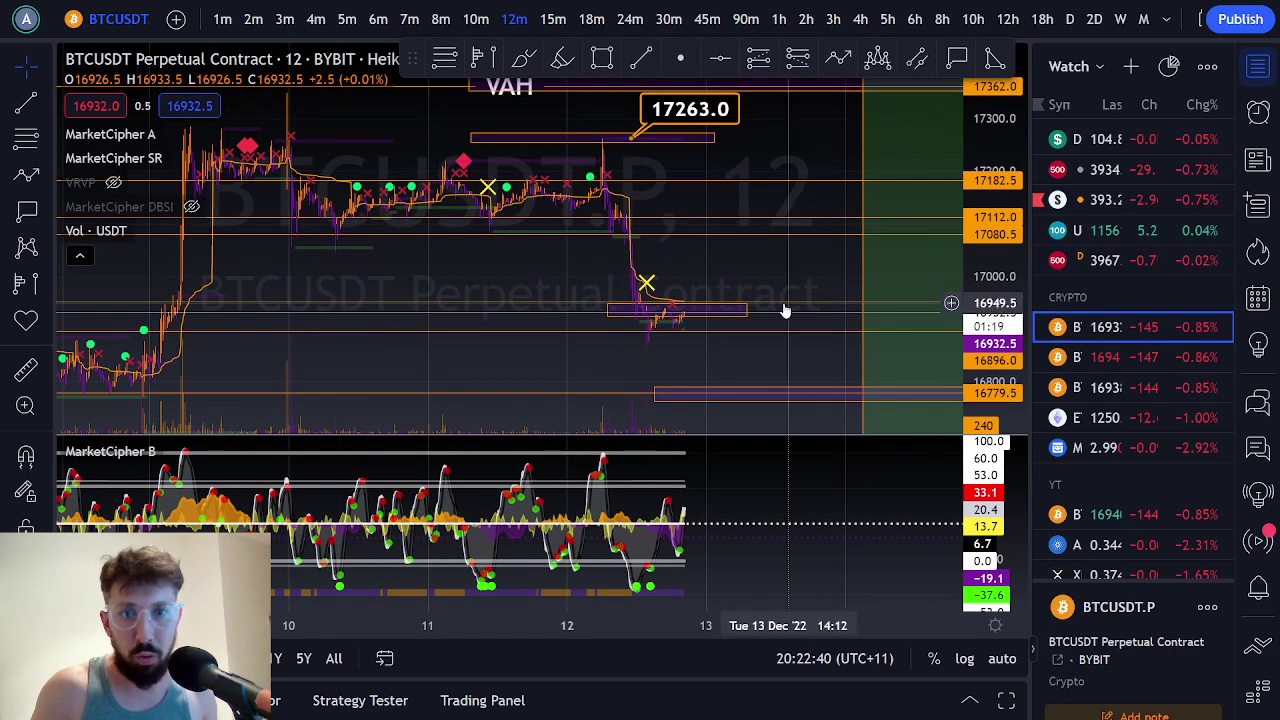
Delete the narrow purple box around 16944.0 on the BTCUSDT 12-minute chart.
drag(740, 363, 609, 283)
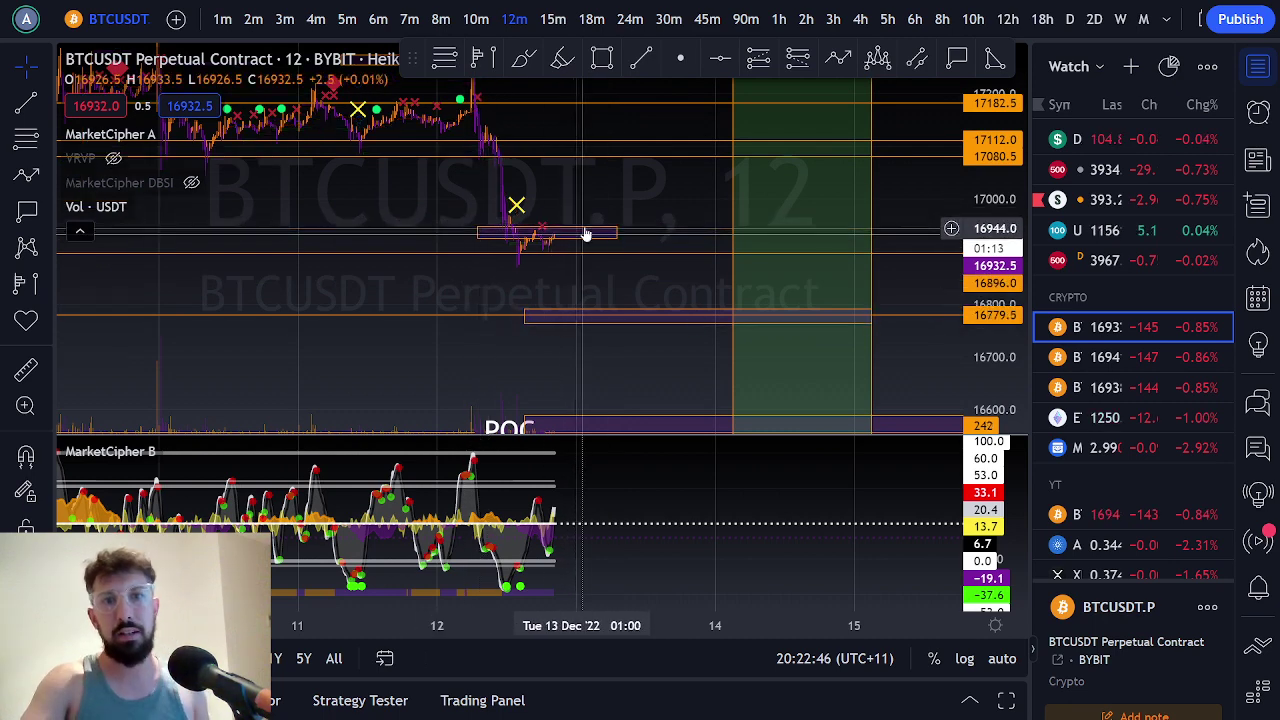
key(Delete)
scroll(700, 210, down, 3)
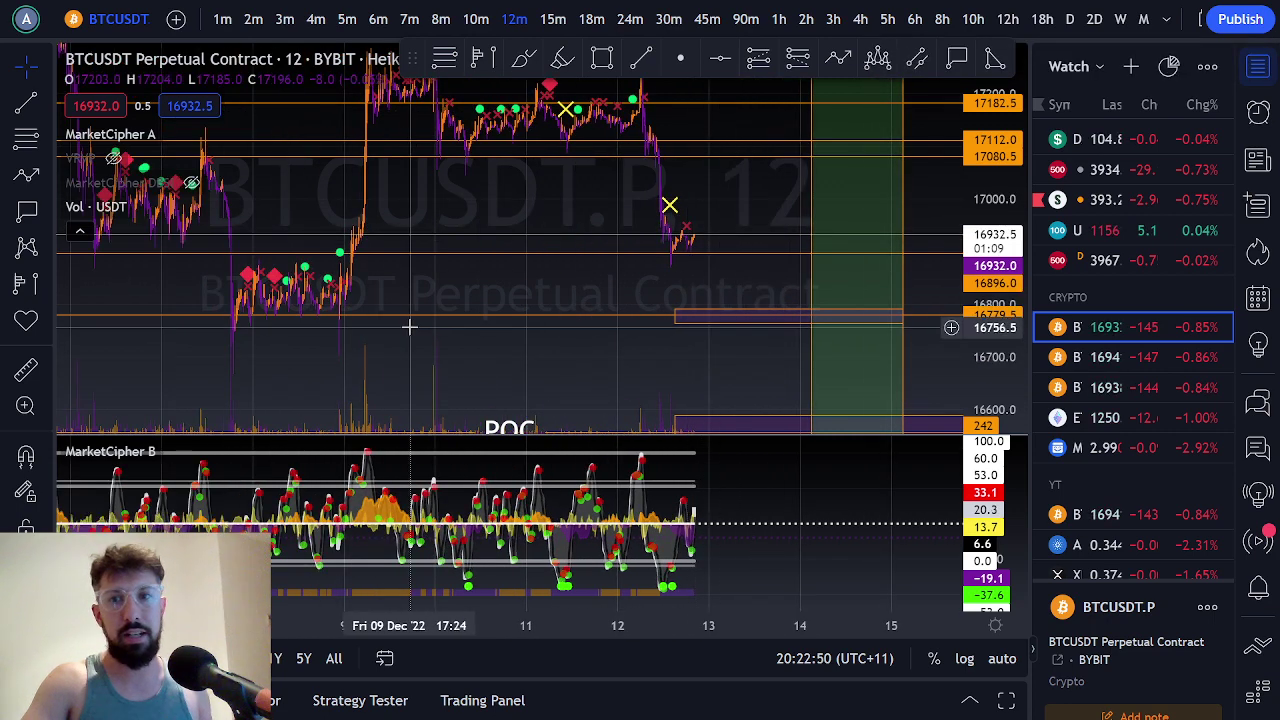
click(673, 314)
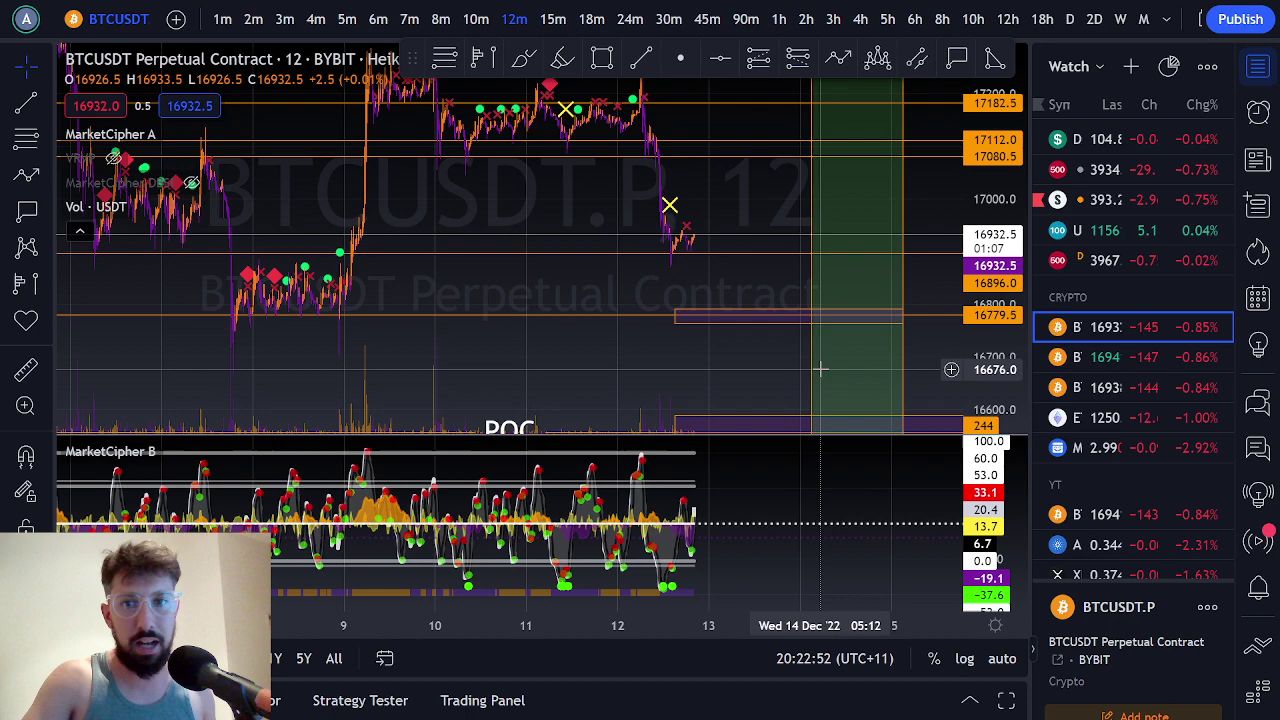
Change the BTCUSDT chart to the 1h timeframe and reset its price scale to auto, with VAH, POC and VAL in view.
scroll(720, 340, down, 3)
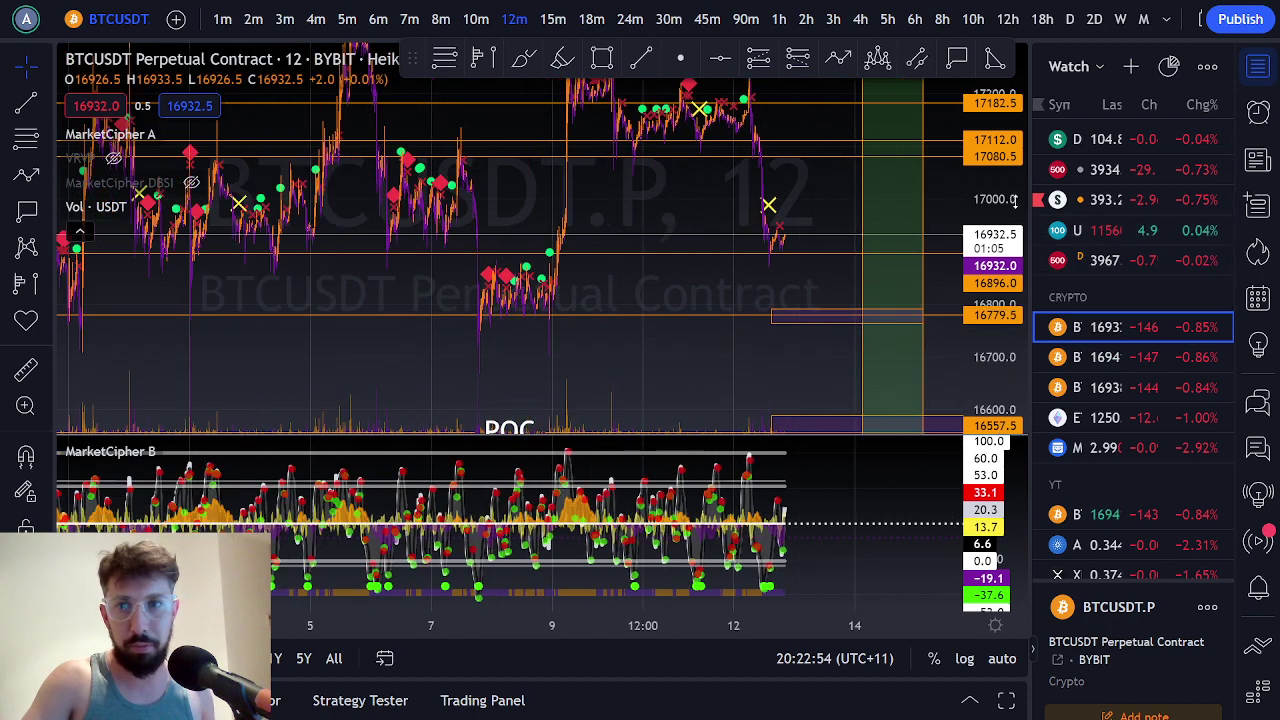
drag(1001, 199, 1000, 304)
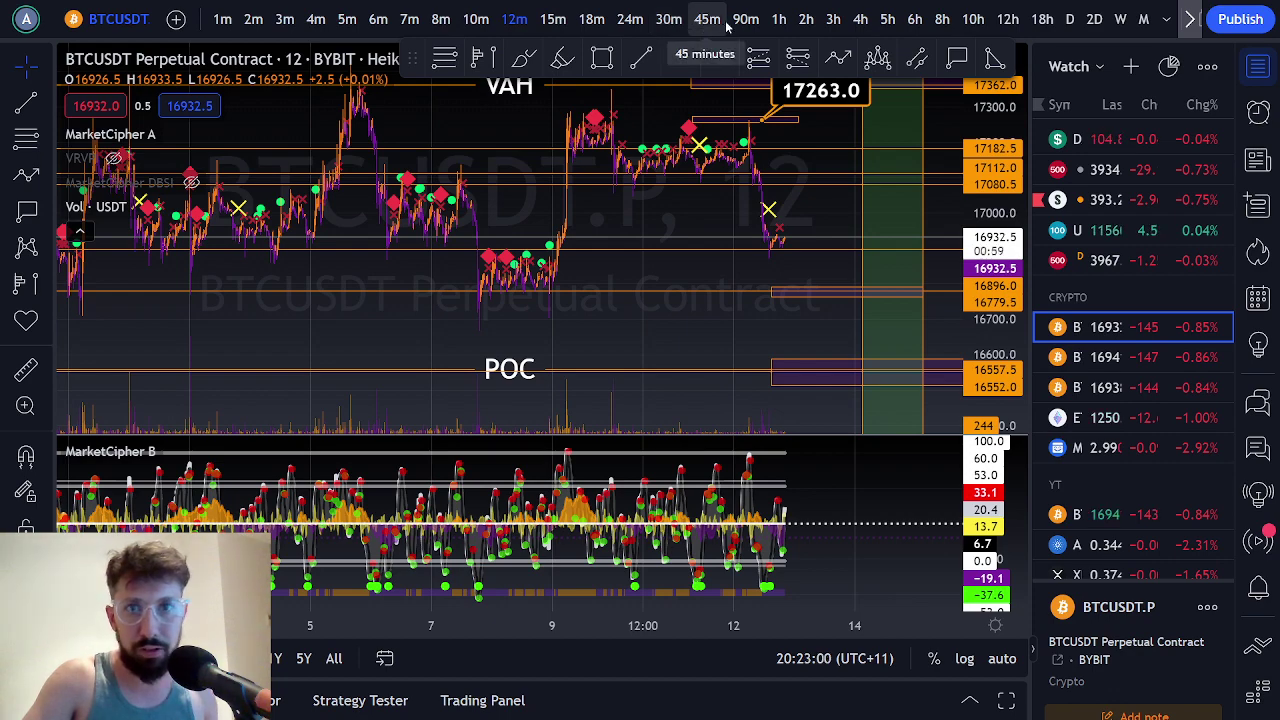
click(781, 20)
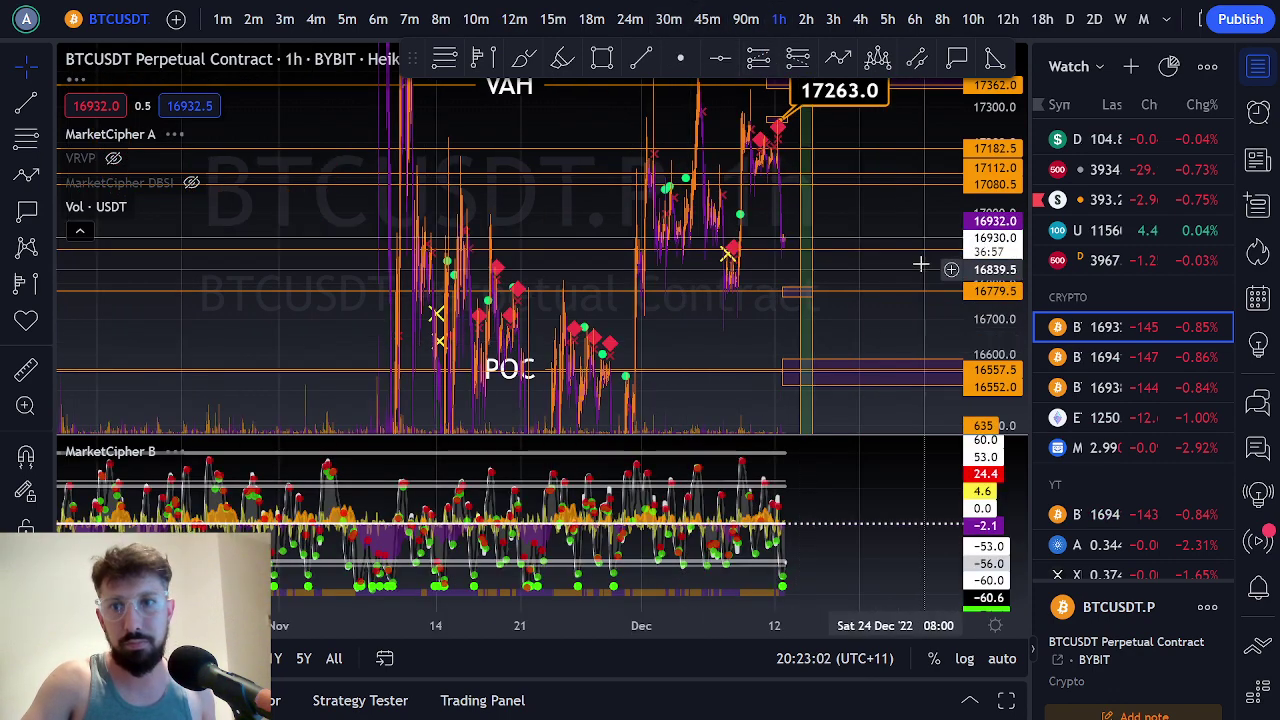
double_click(1005, 252)
scroll(686, 357, up, 10)
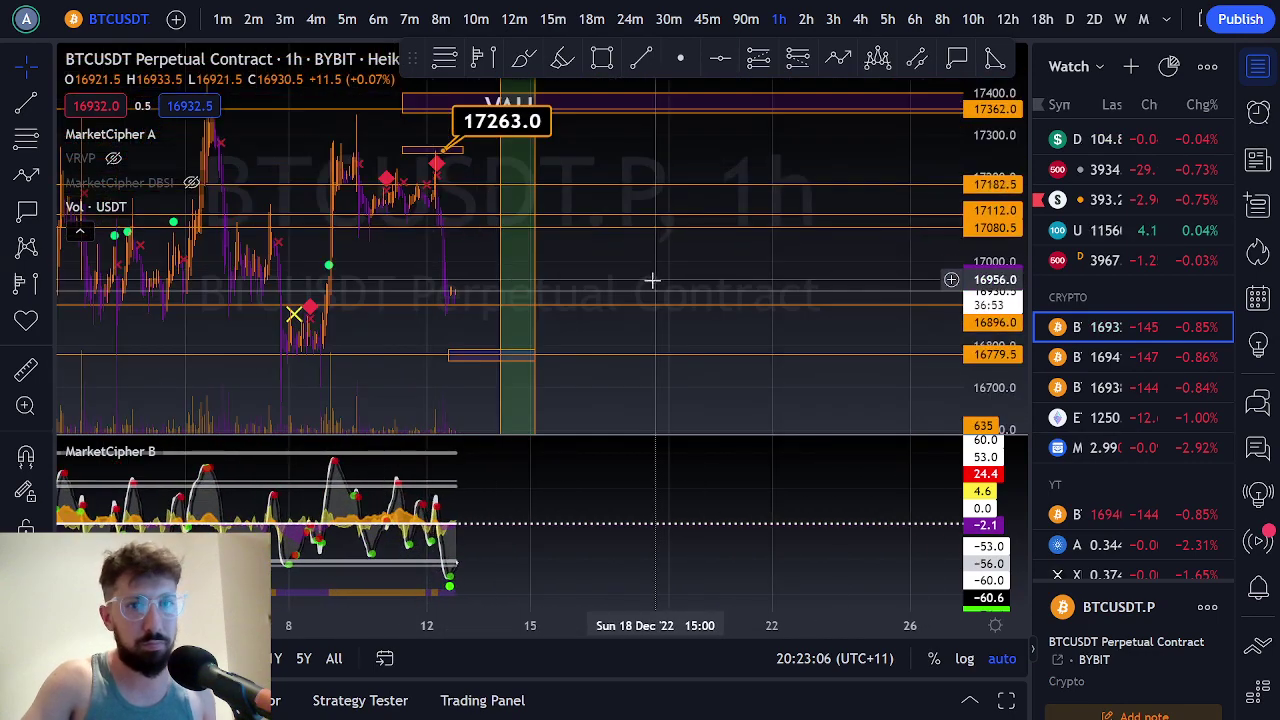
drag(616, 265, 812, 222)
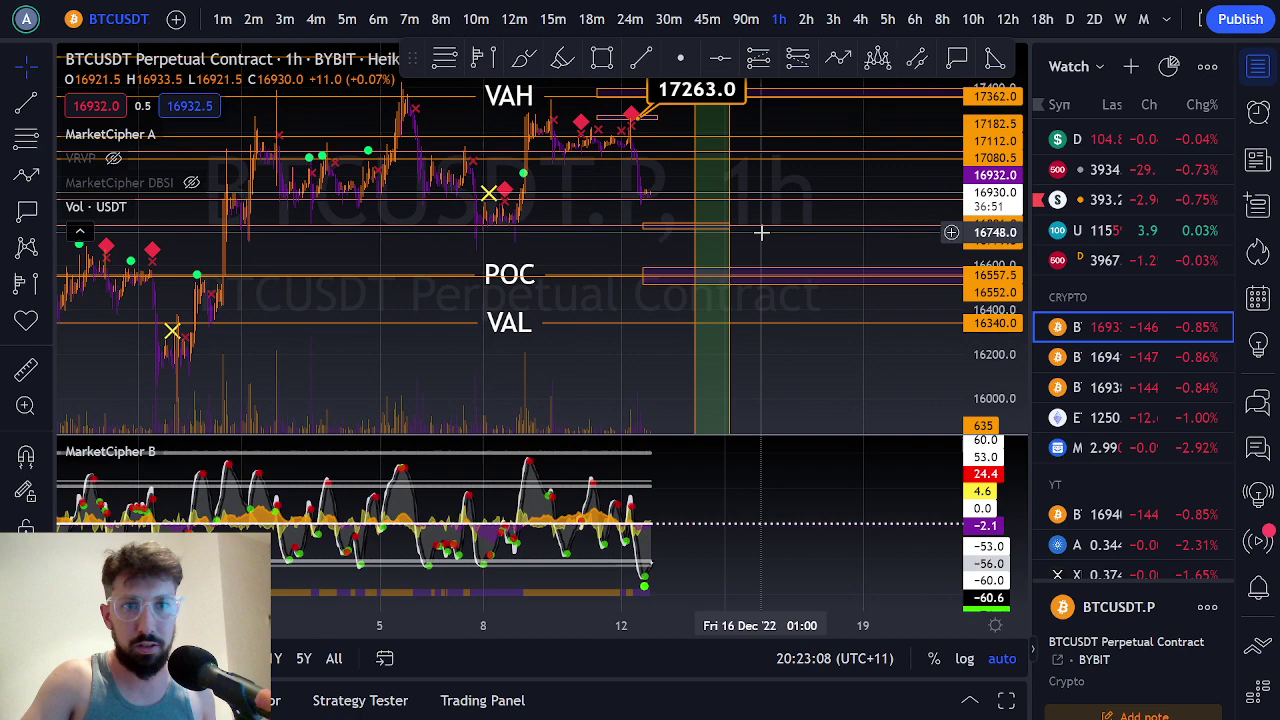
Draw a Fib Retracement from 16326.0 at VAL up to 17352.0 at VAH, and extend the box at 16779.5 down to the 0.65 level.
click(456, 60)
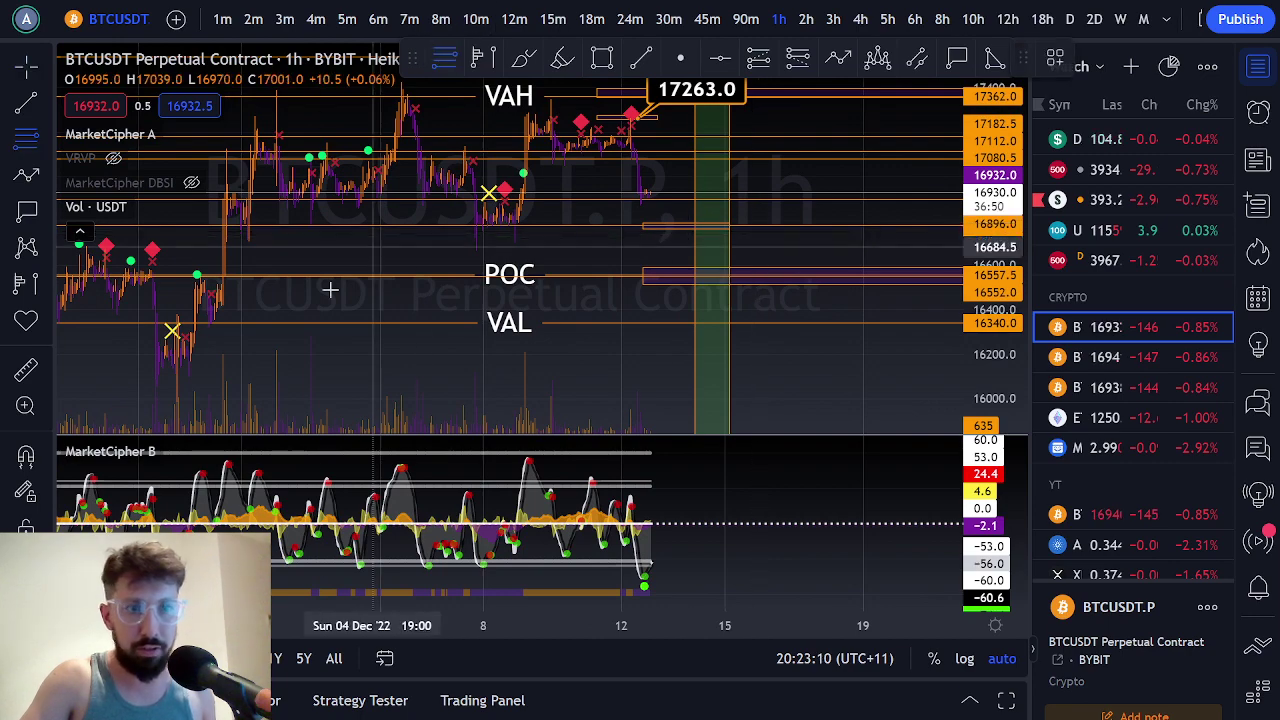
click(254, 325)
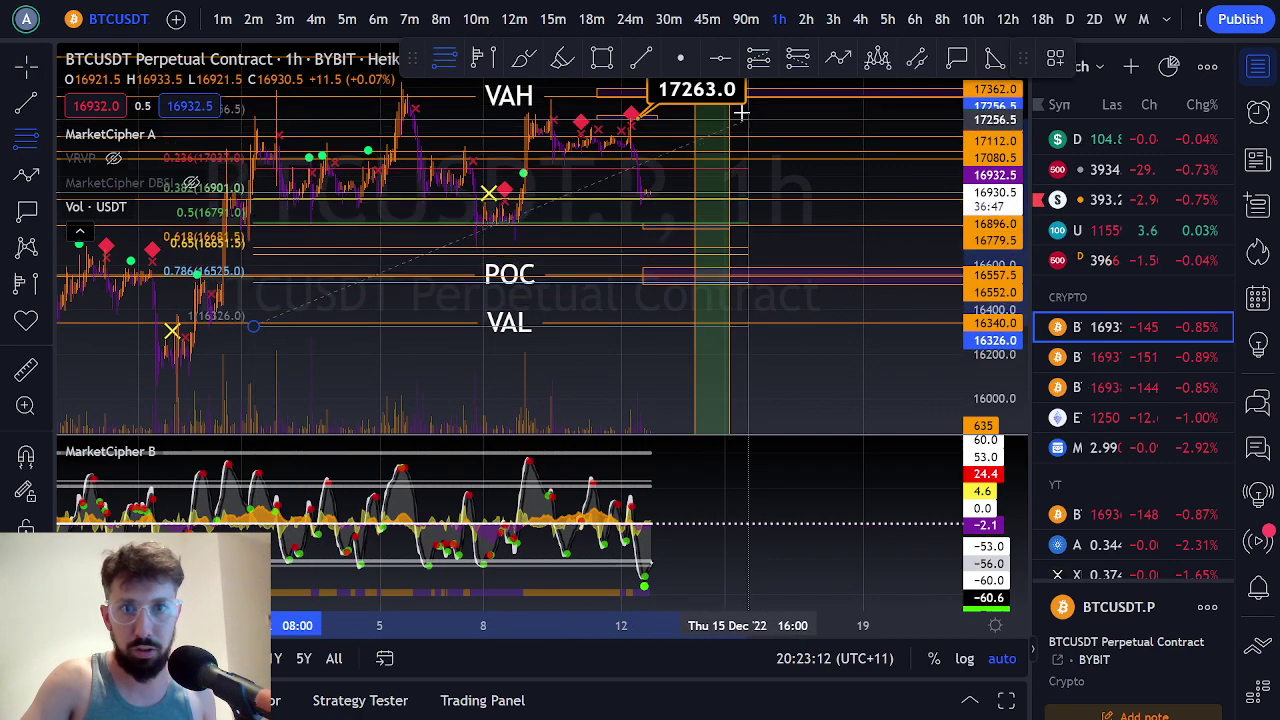
click(713, 95)
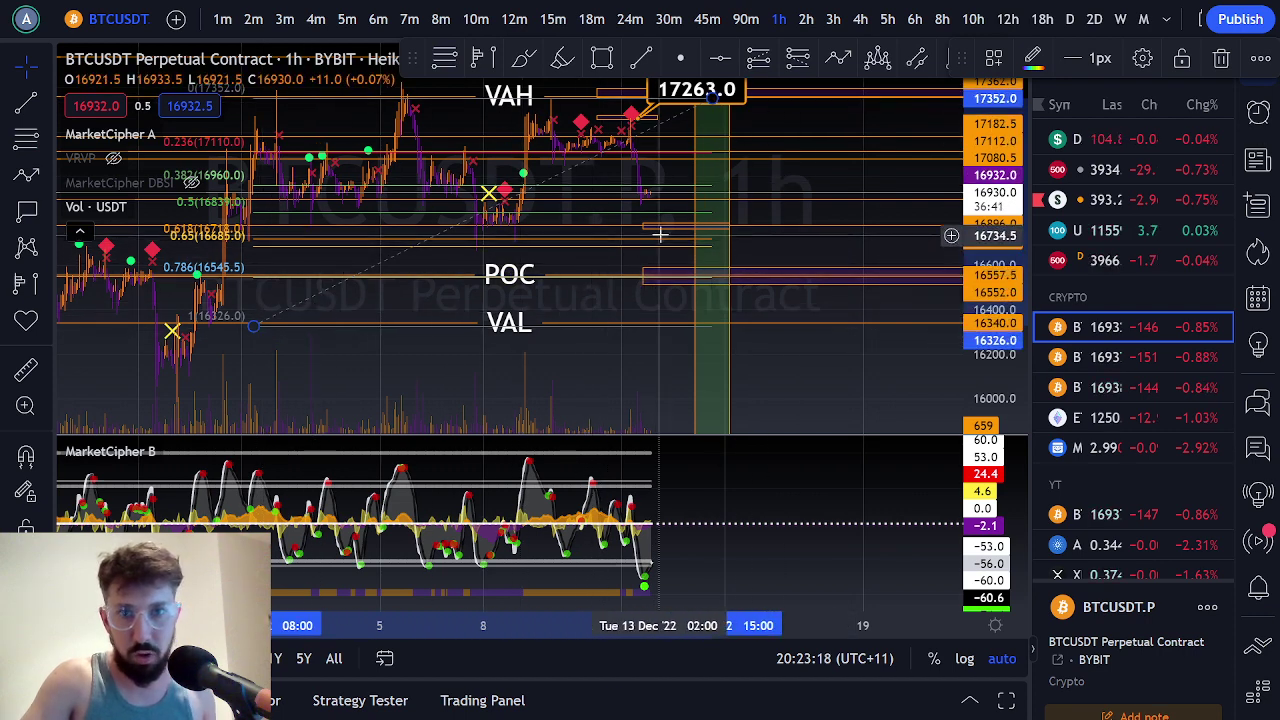
drag(684, 228, 686, 246)
click(628, 257)
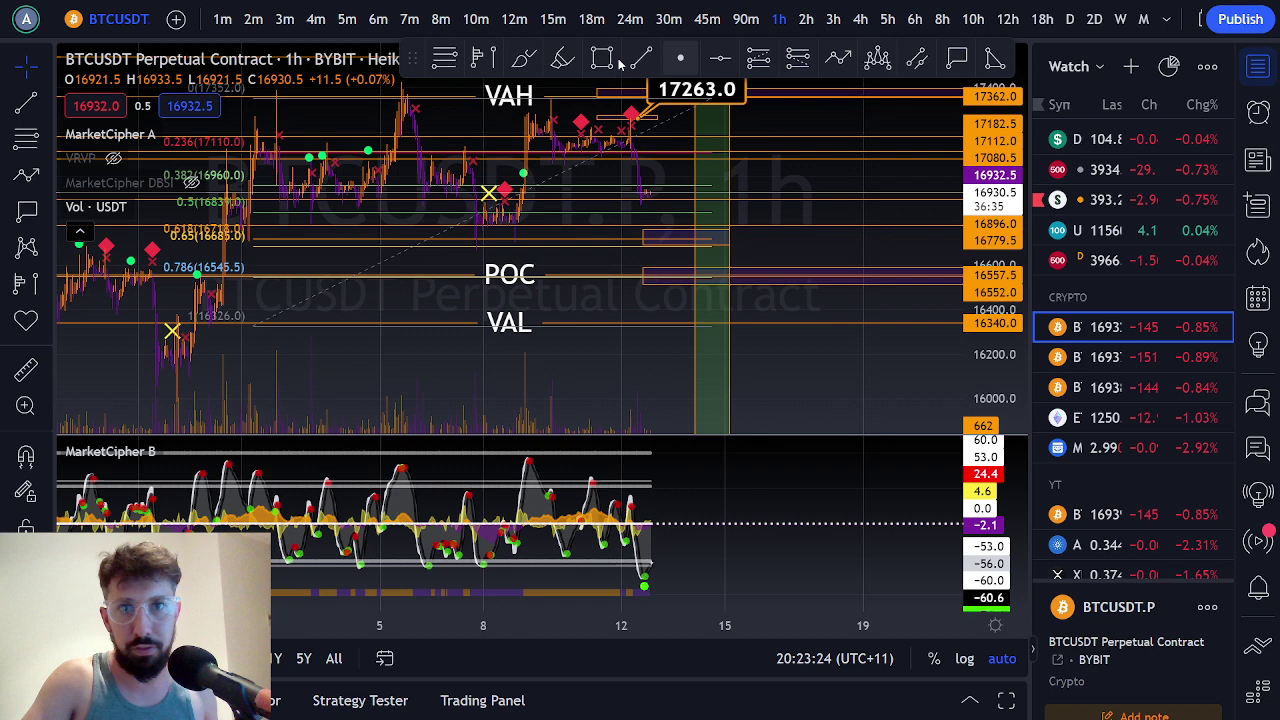
Add price labels at 16707.0 in the support box and at 16562.0 in the POC box.
click(956, 59)
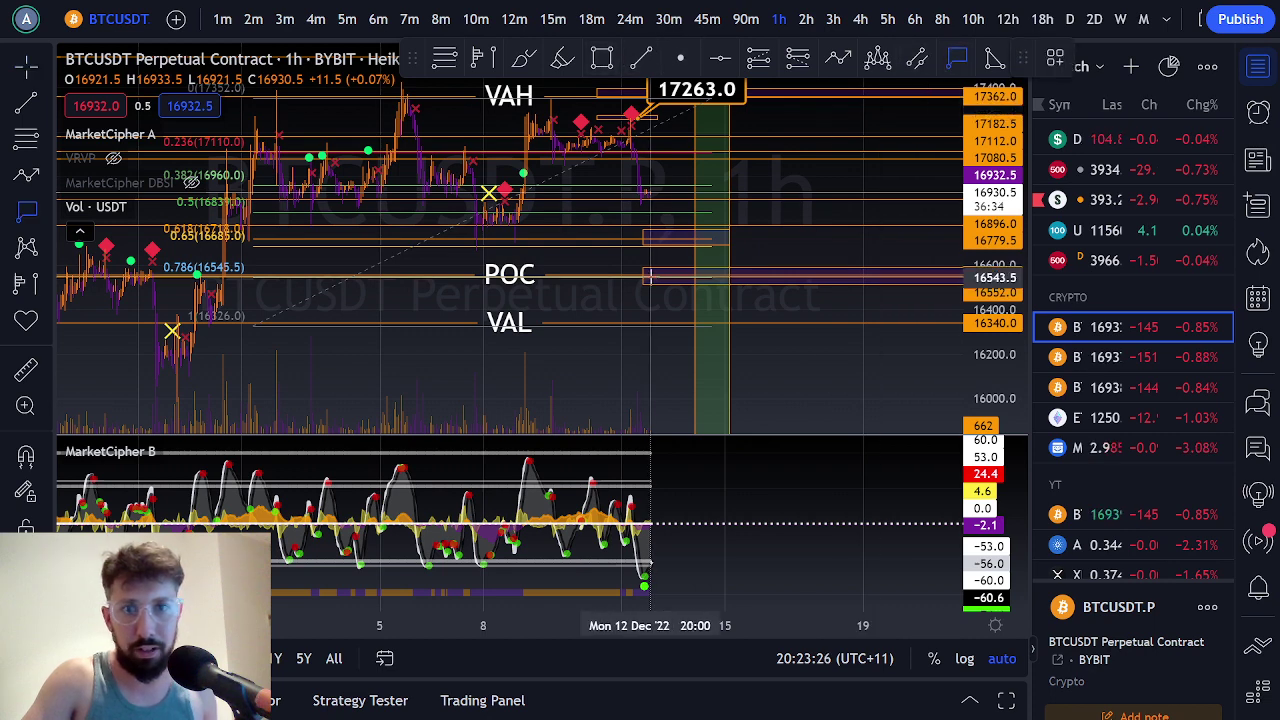
click(688, 240)
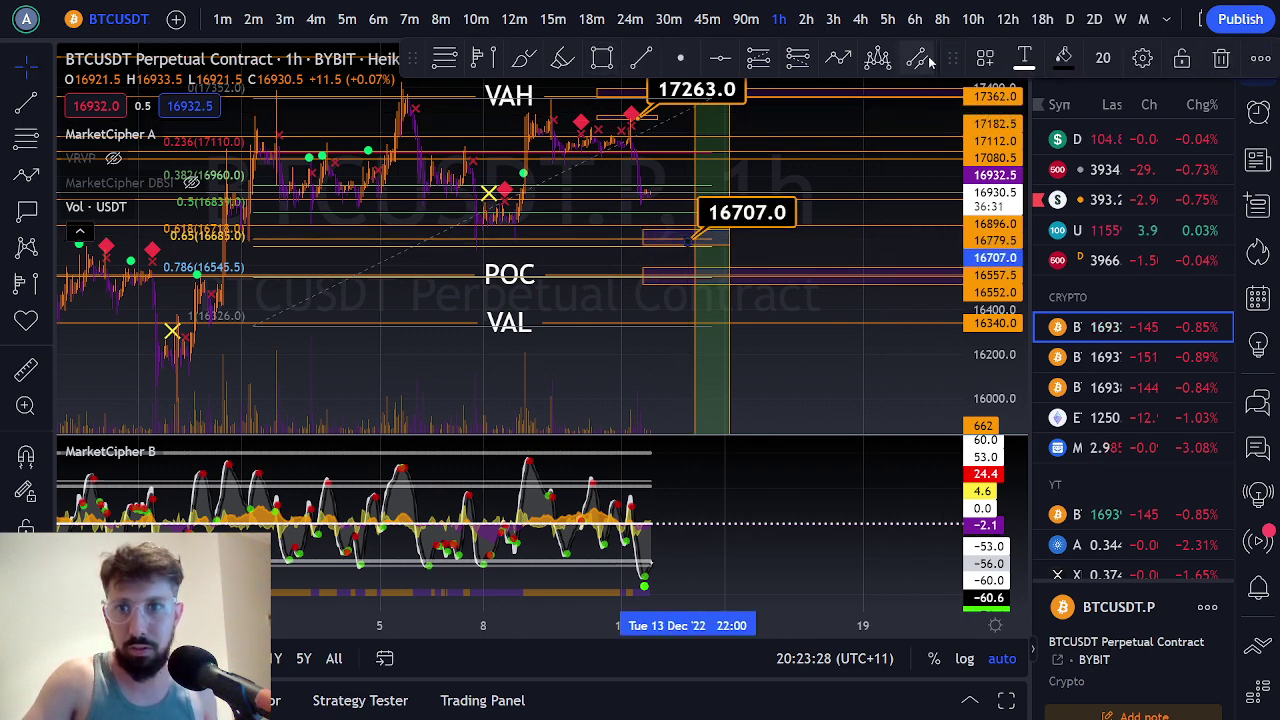
click(849, 175)
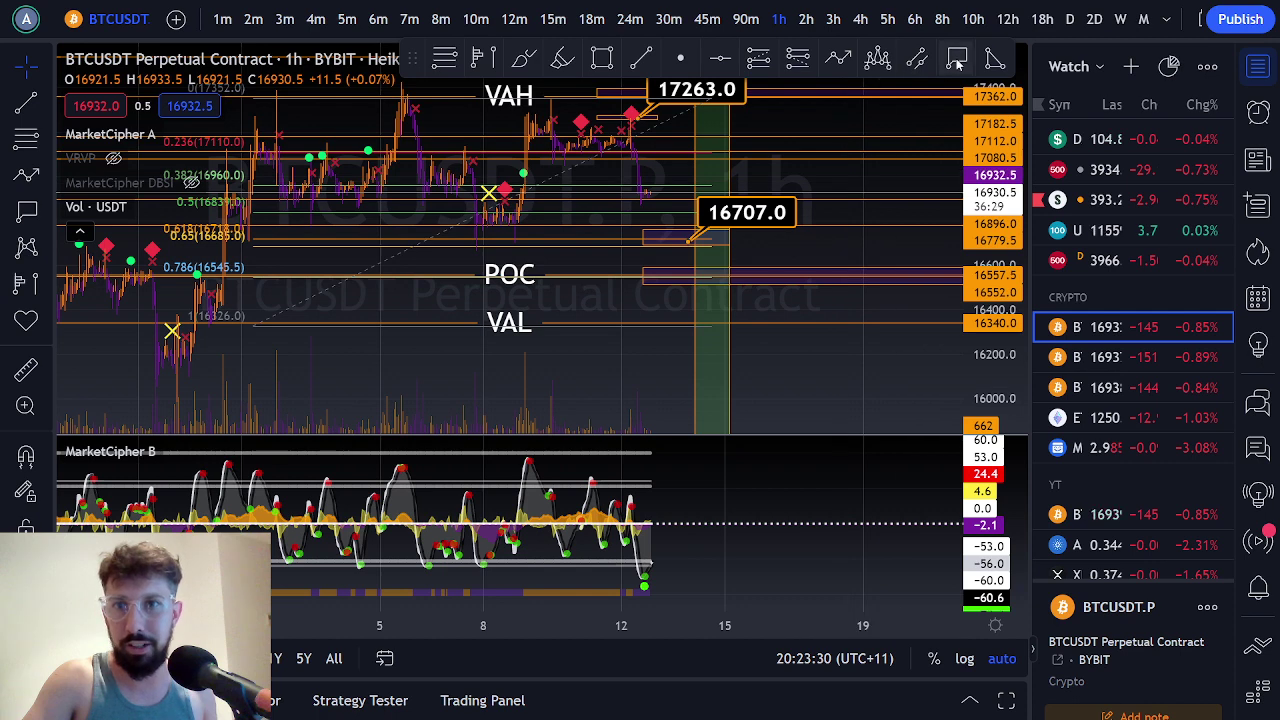
click(689, 272)
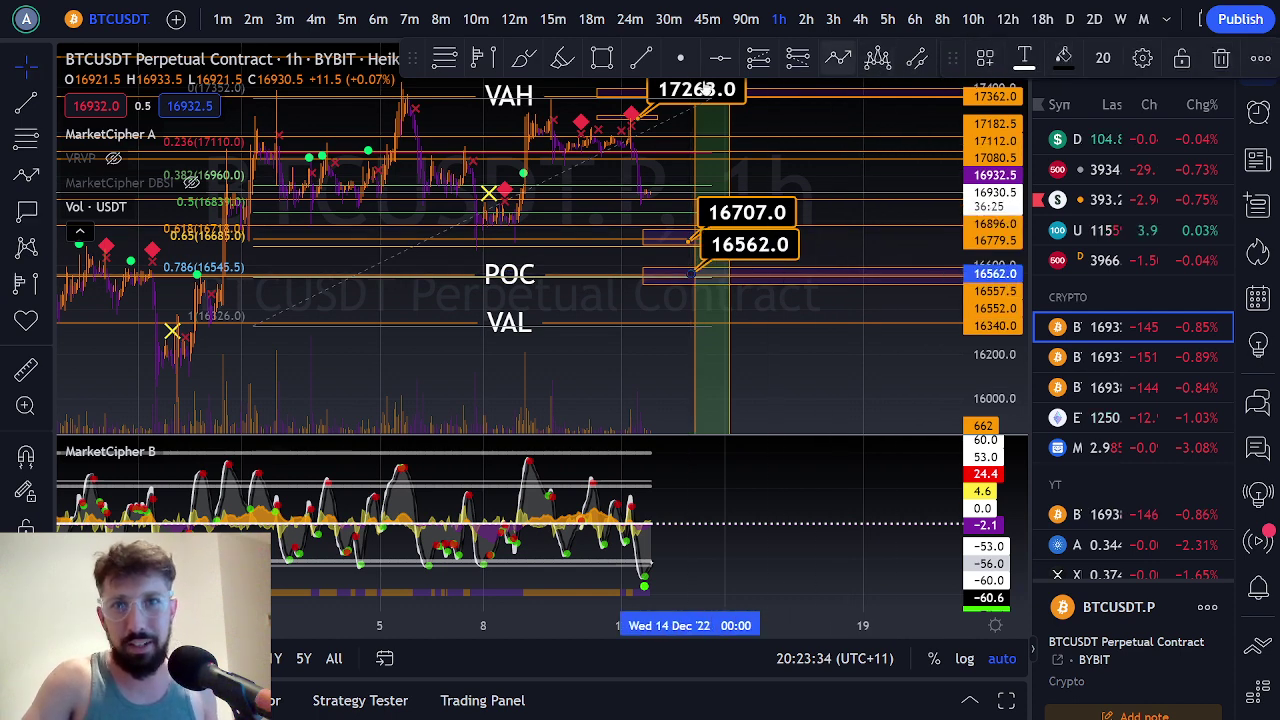
Place and enlarge a heart icon over the POC and VAL levels, and delete it.
click(27, 322)
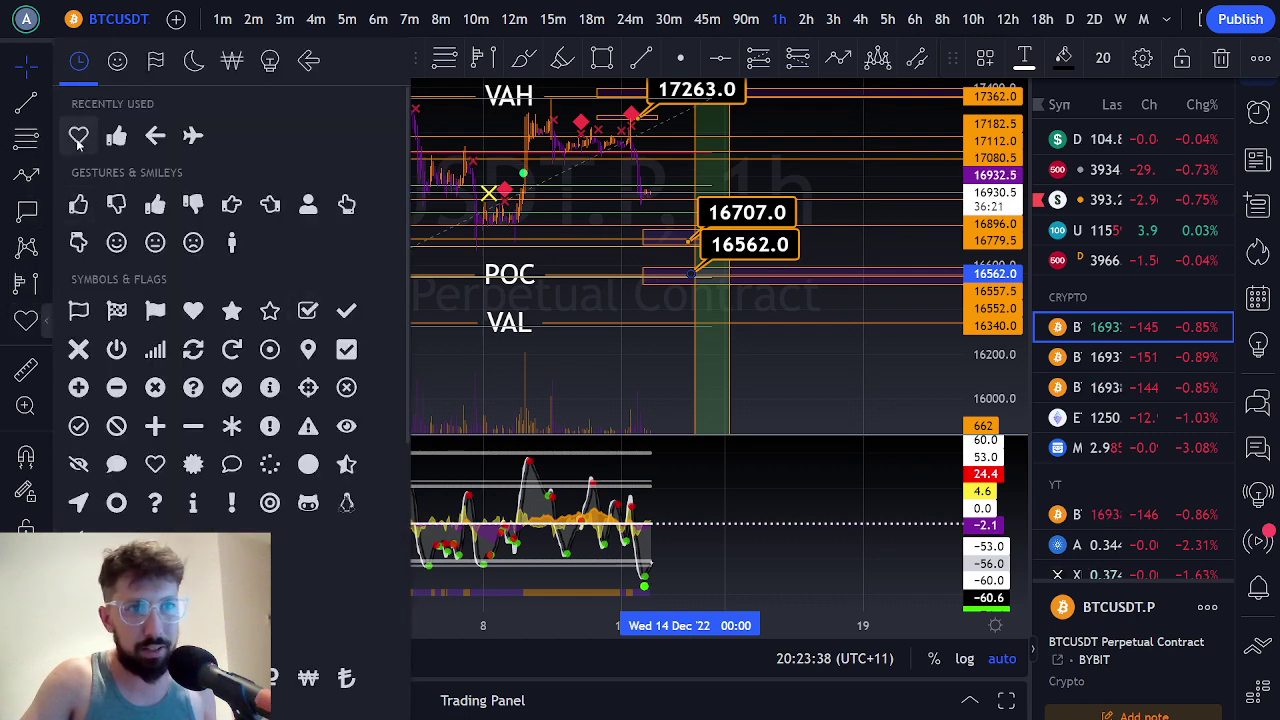
click(78, 143)
click(586, 306)
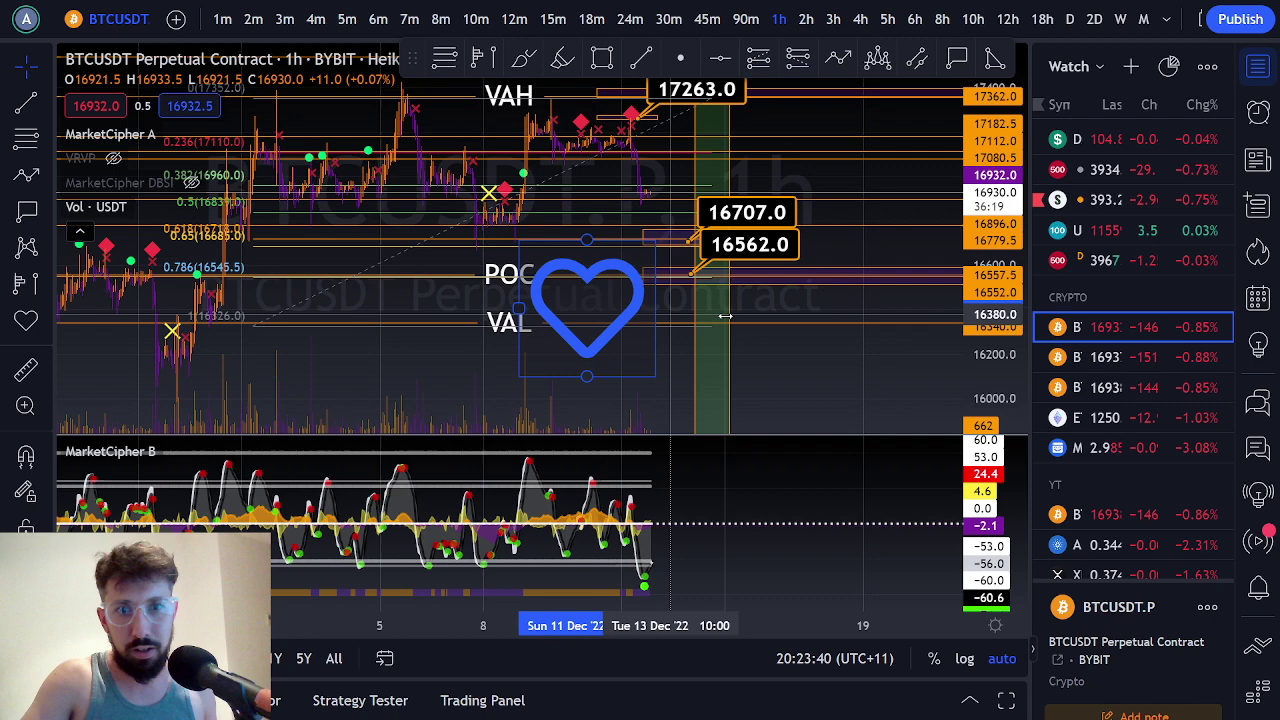
drag(724, 316, 689, 322)
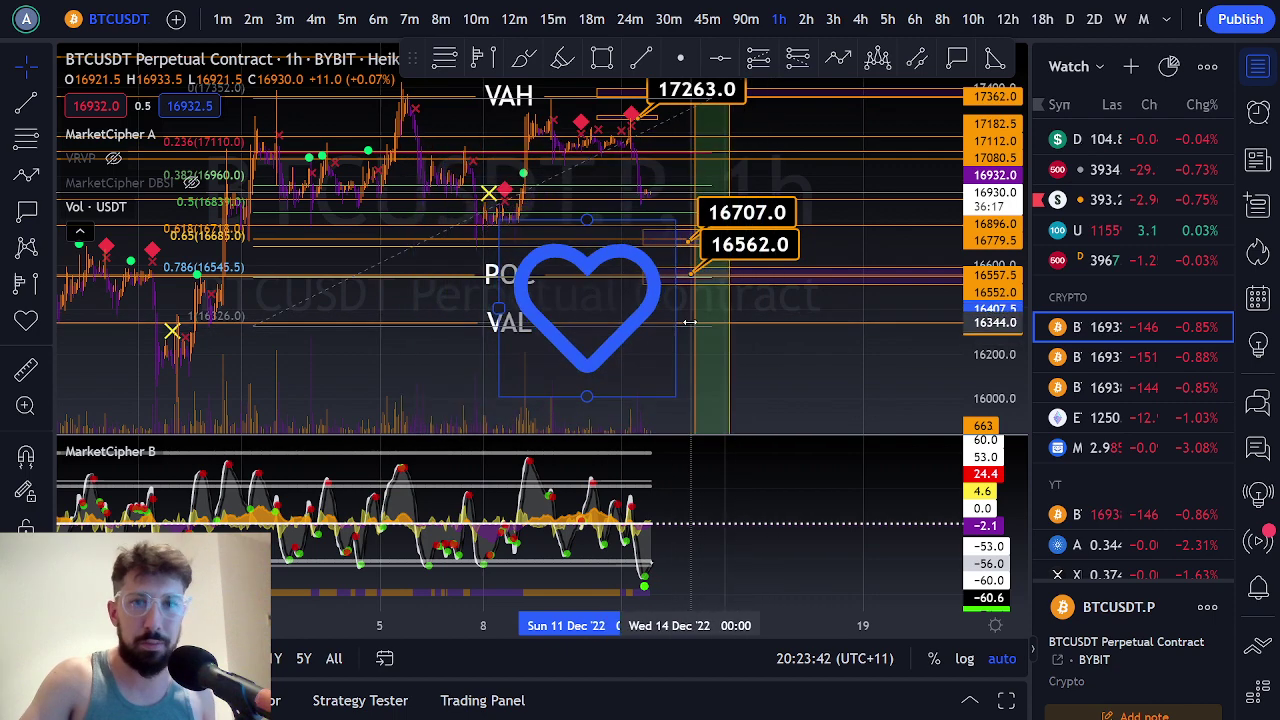
drag(587, 396, 566, 334)
key(Delete)
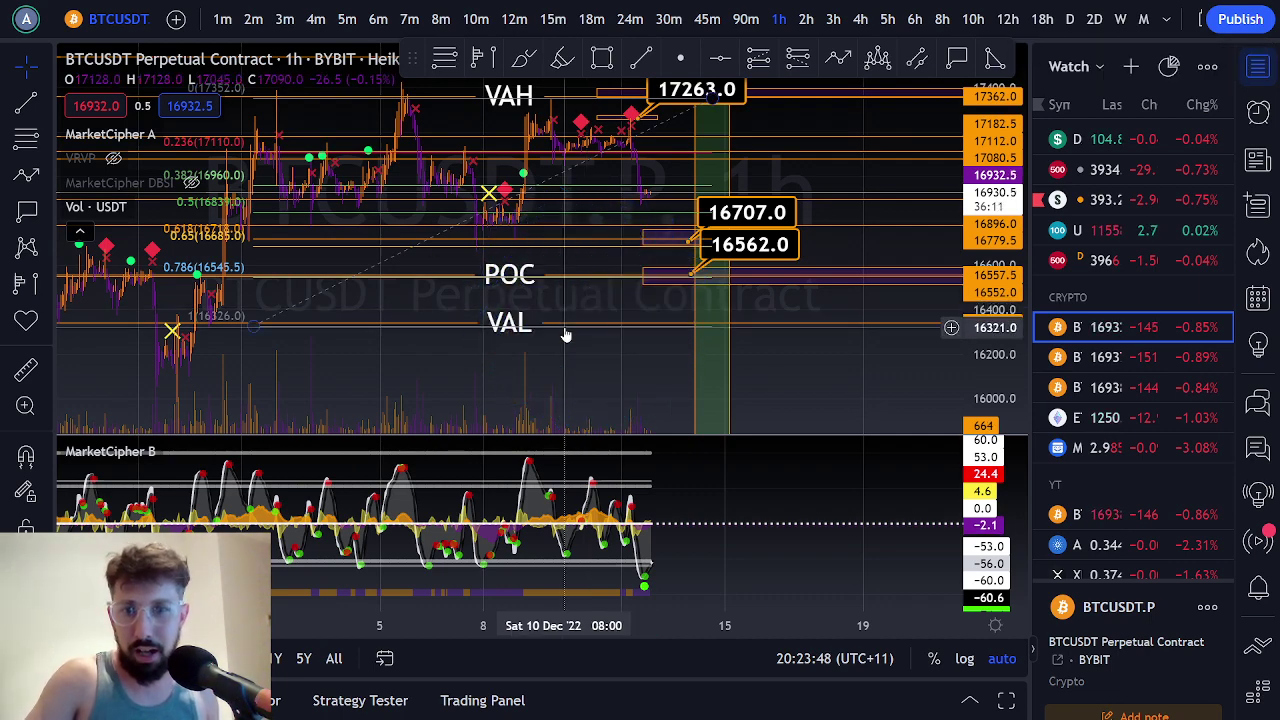
Add a price label at 16891.5, beside the latest candles near the 16896.0 line.
scroll(645, 190, up, 2)
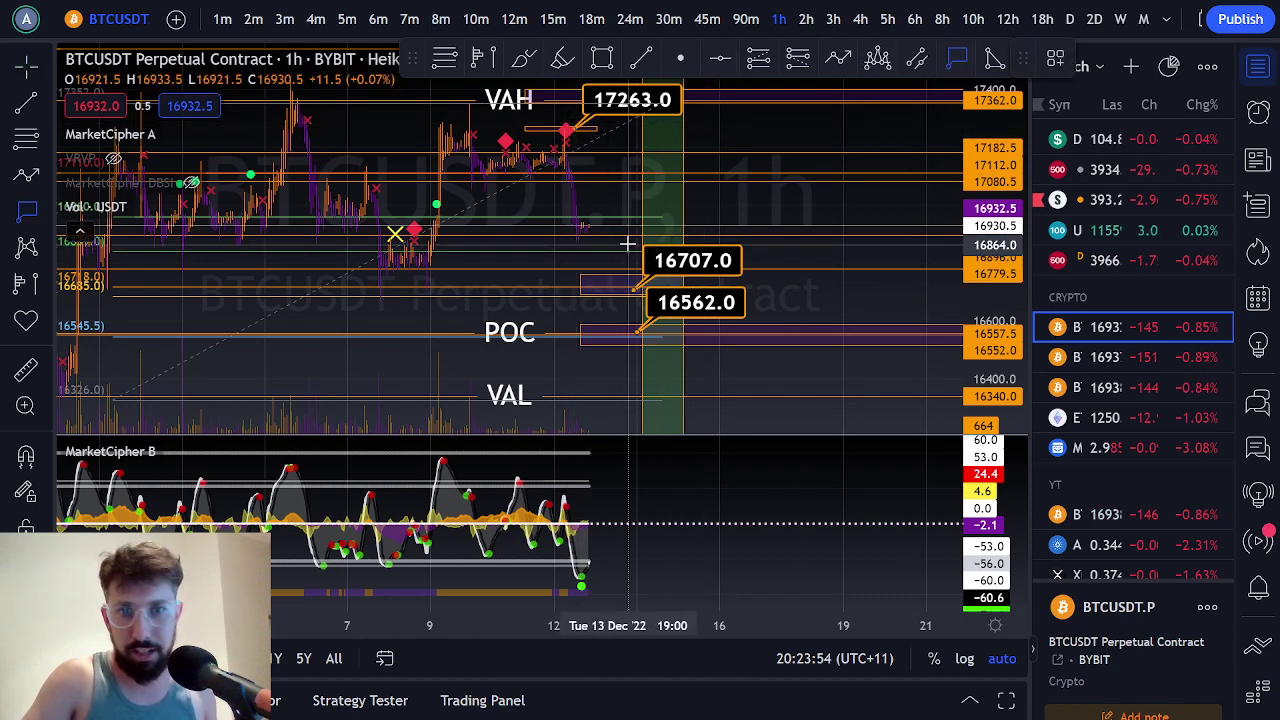
click(634, 236)
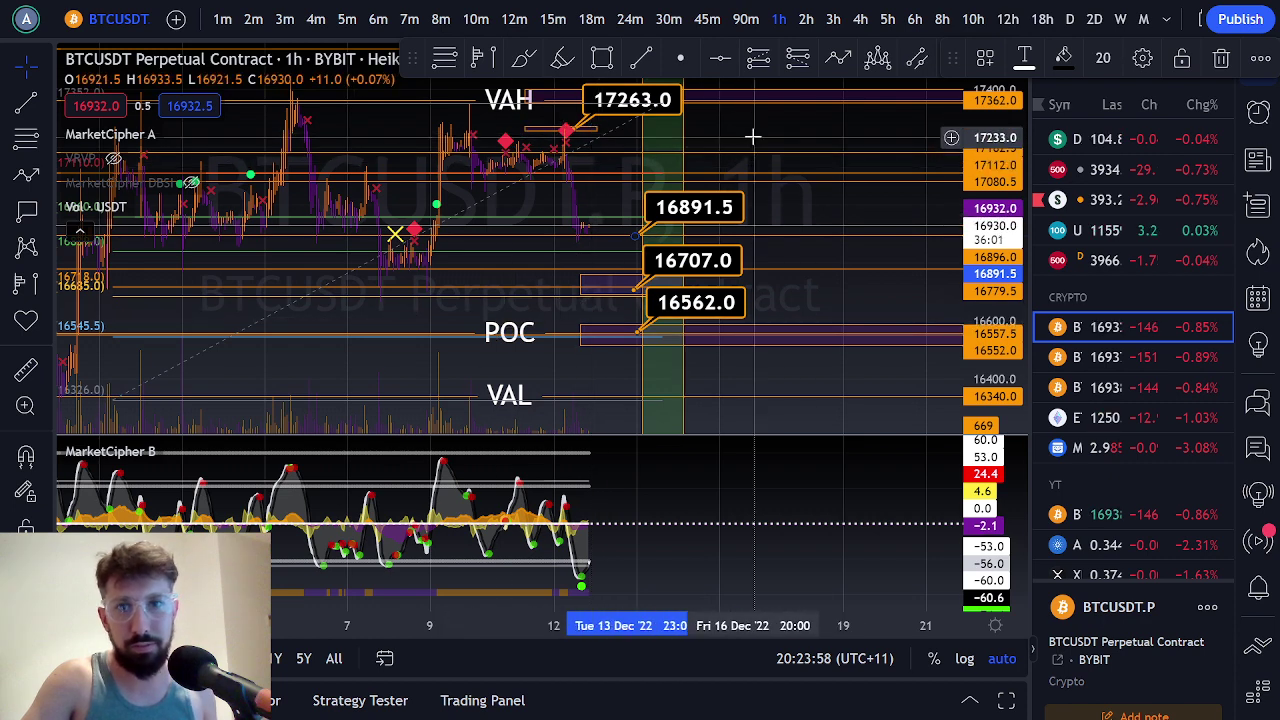
click(588, 294)
click(606, 223)
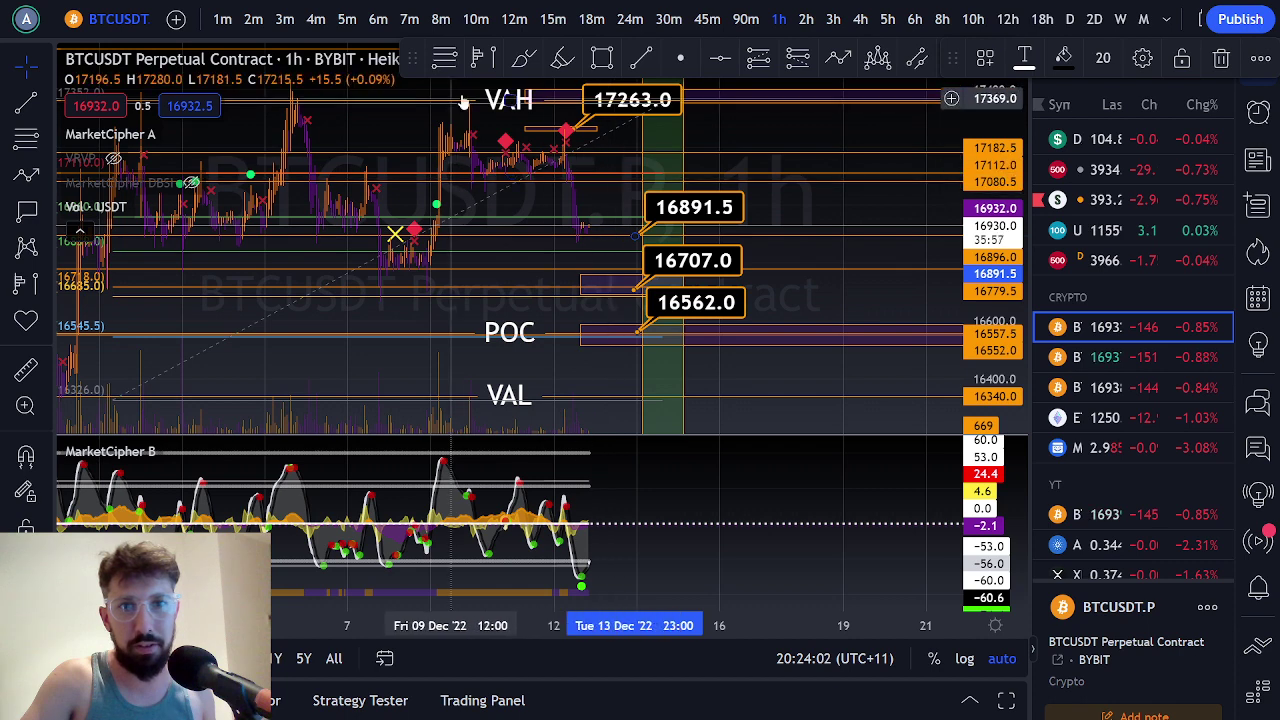
Draw a narrow rectangle from about 17107.5 to 17097.5 starting at the latest drop, and add a price label at 17087.0.
click(601, 58)
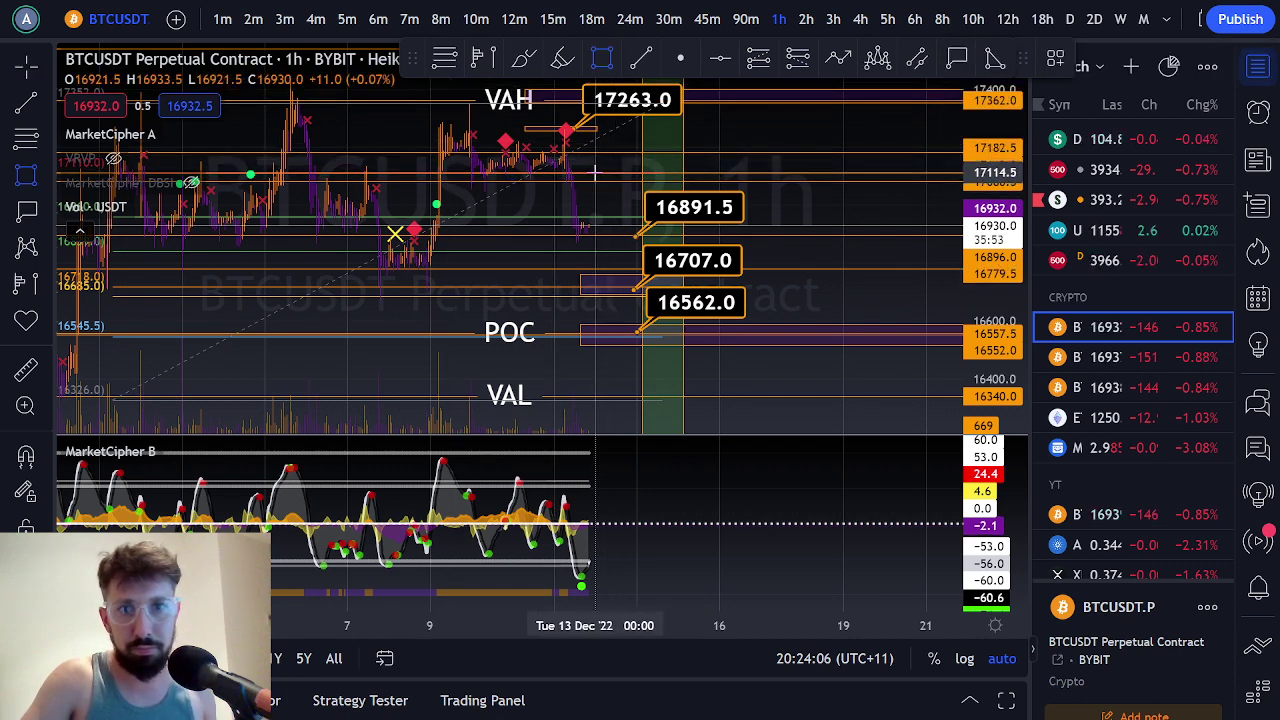
click(592, 174)
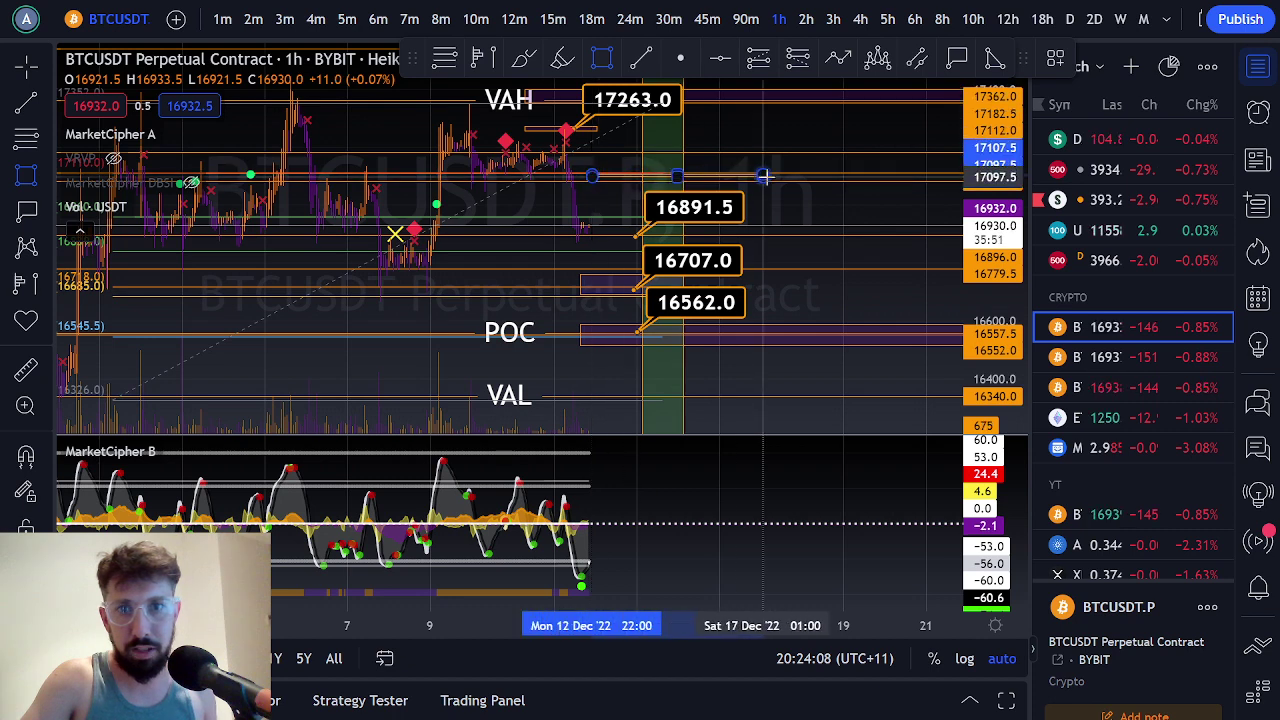
click(776, 177)
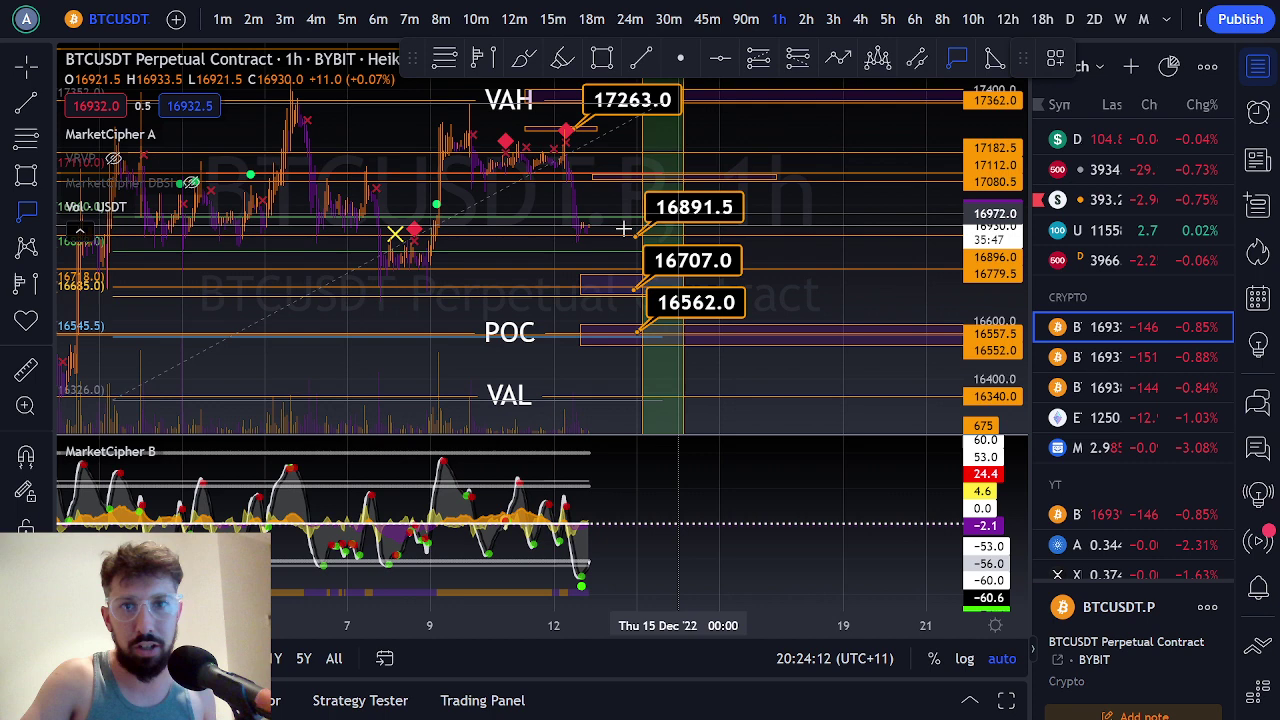
click(640, 180)
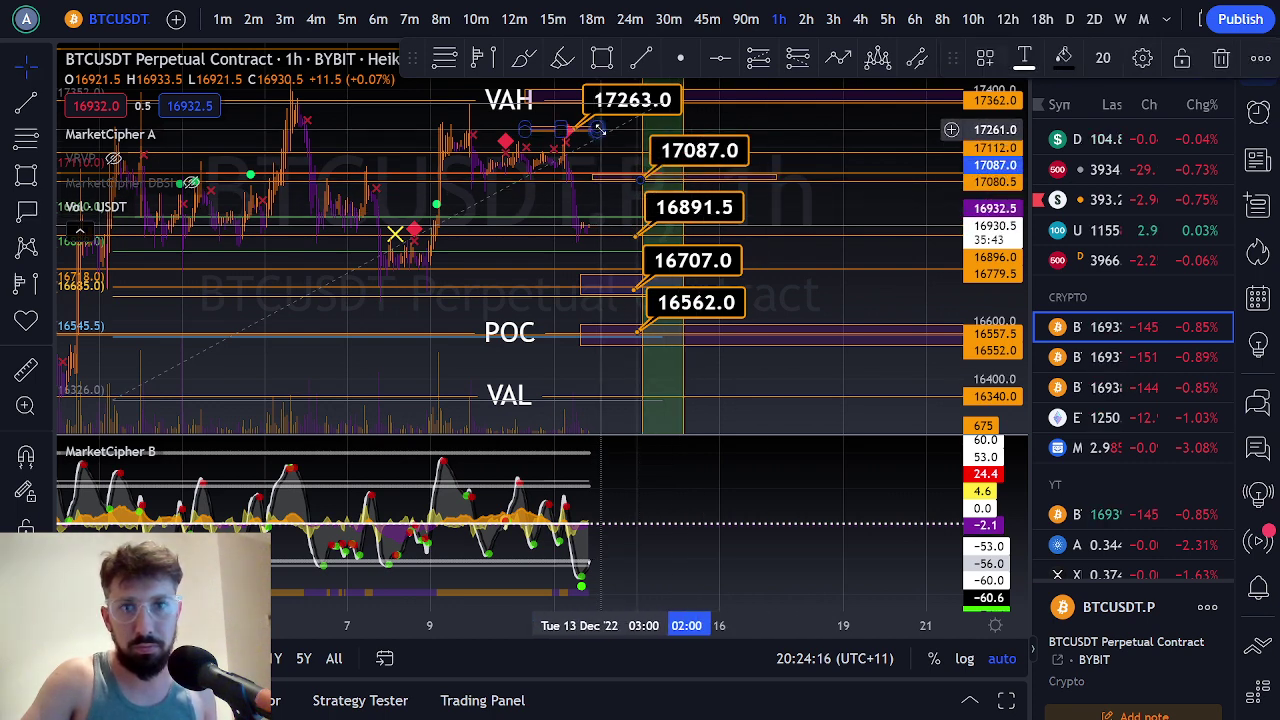
Delete the narrow upper box at the 17263.0 price label.
drag(597, 128, 745, 125)
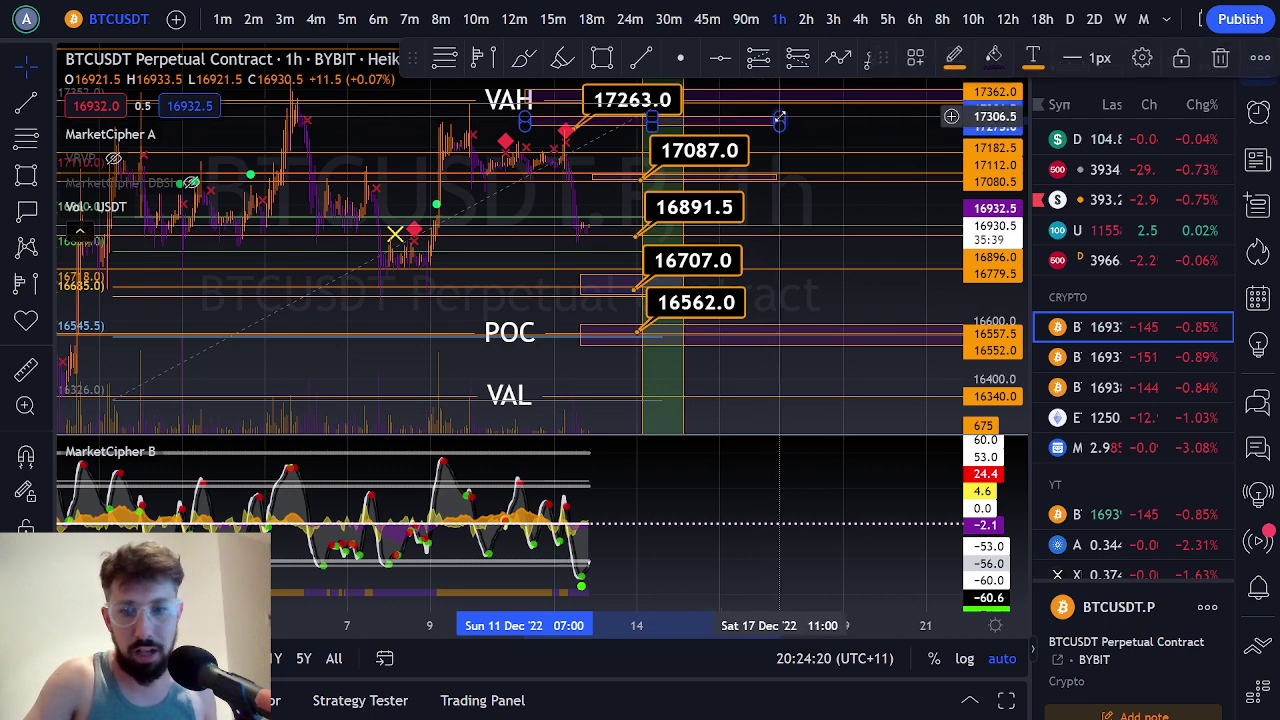
key(Delete)
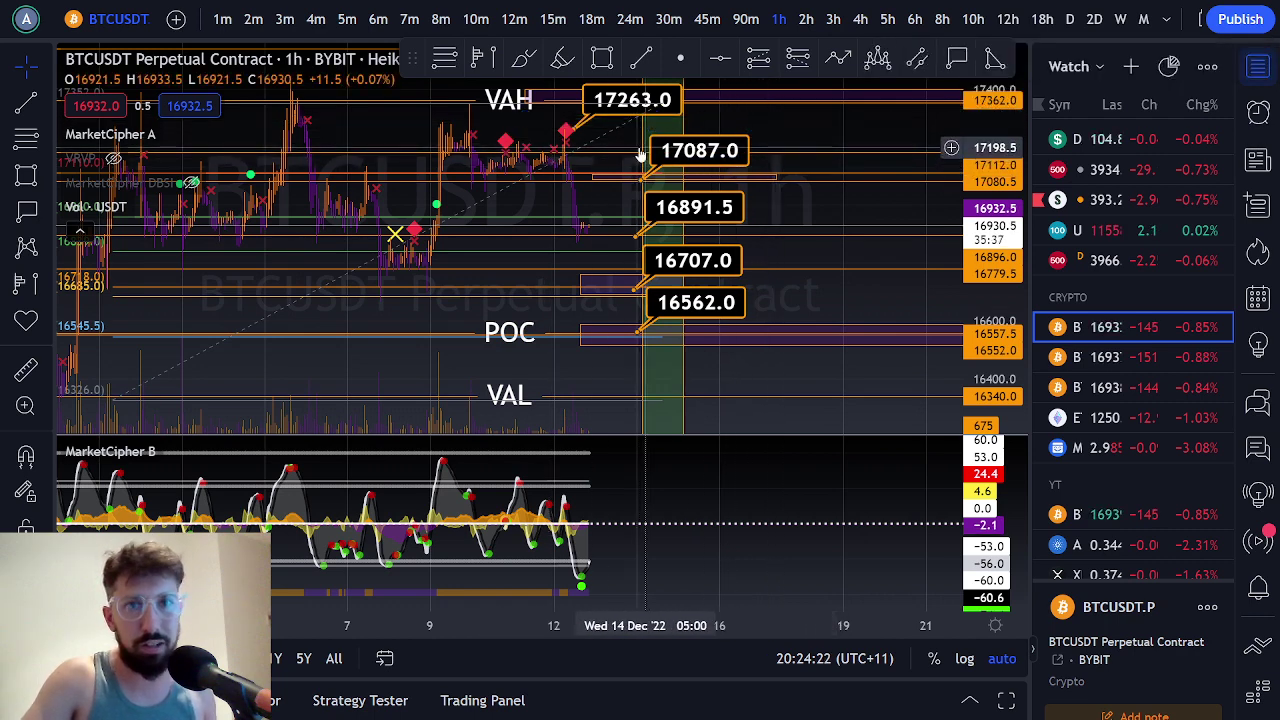
Move the 17263.0 price label up to 17371.0 at the VAH box and delete the Fib Retracement.
drag(615, 106, 680, 75)
key(Delete)
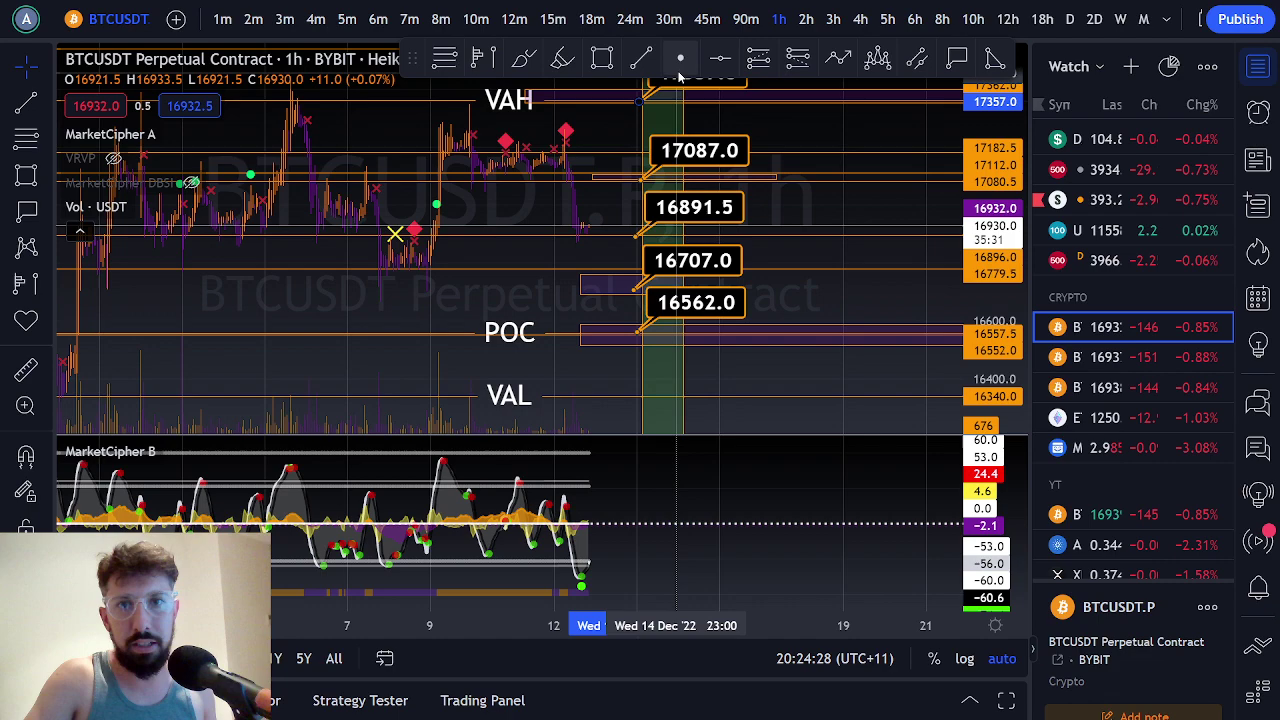
scroll(795, 143, down, 1)
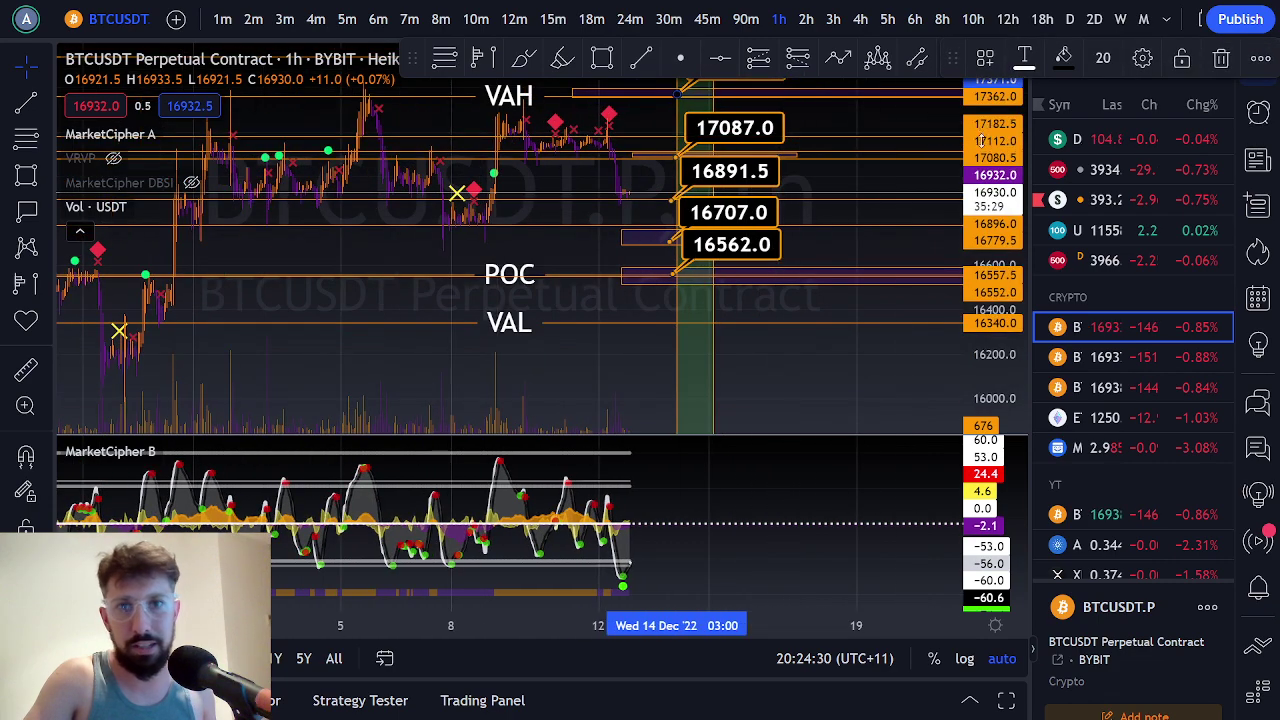
drag(983, 140, 984, 236)
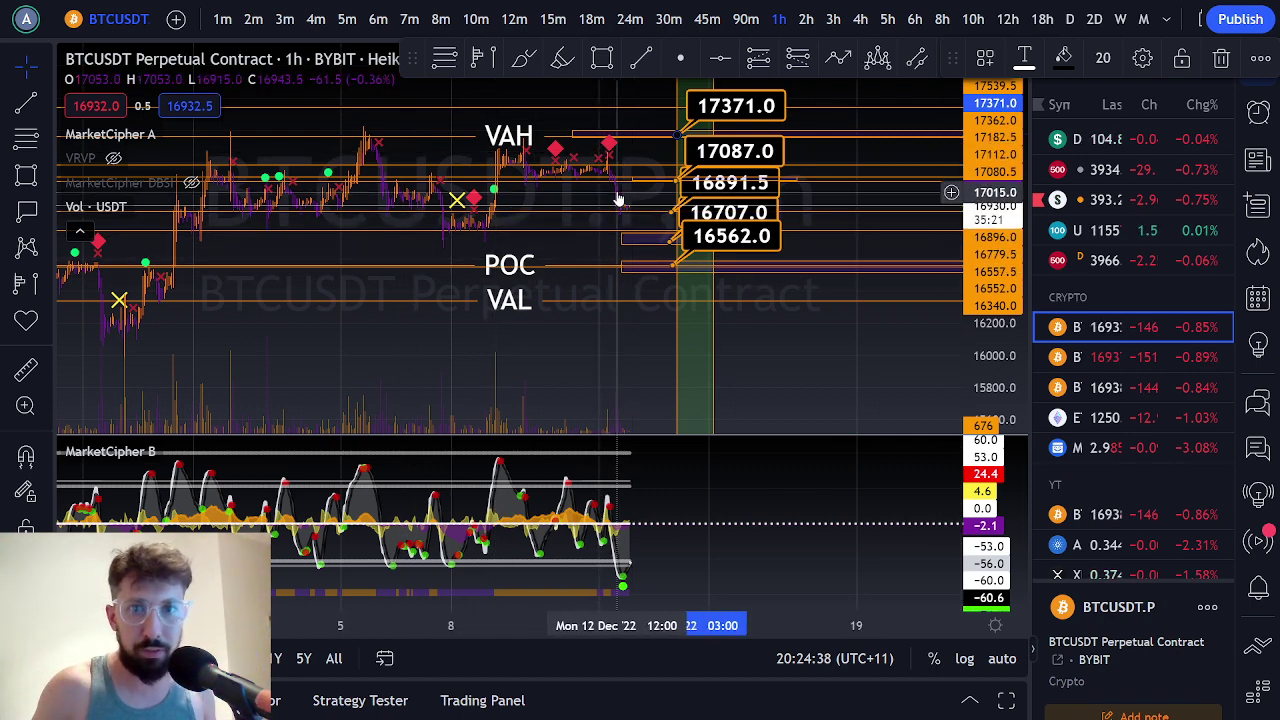
Switch the BTCUSDT chart to the 12-minute timeframe.
scroll(590, 232, up, 3)
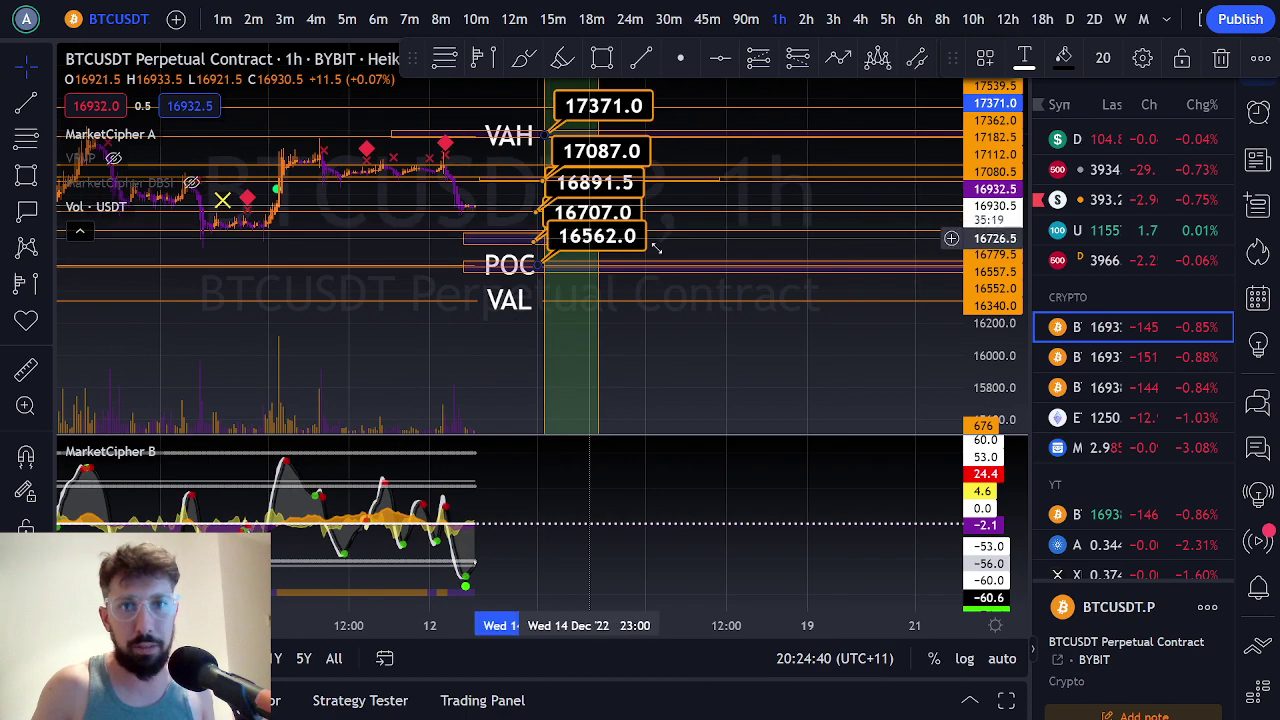
drag(1006, 300, 1003, 228)
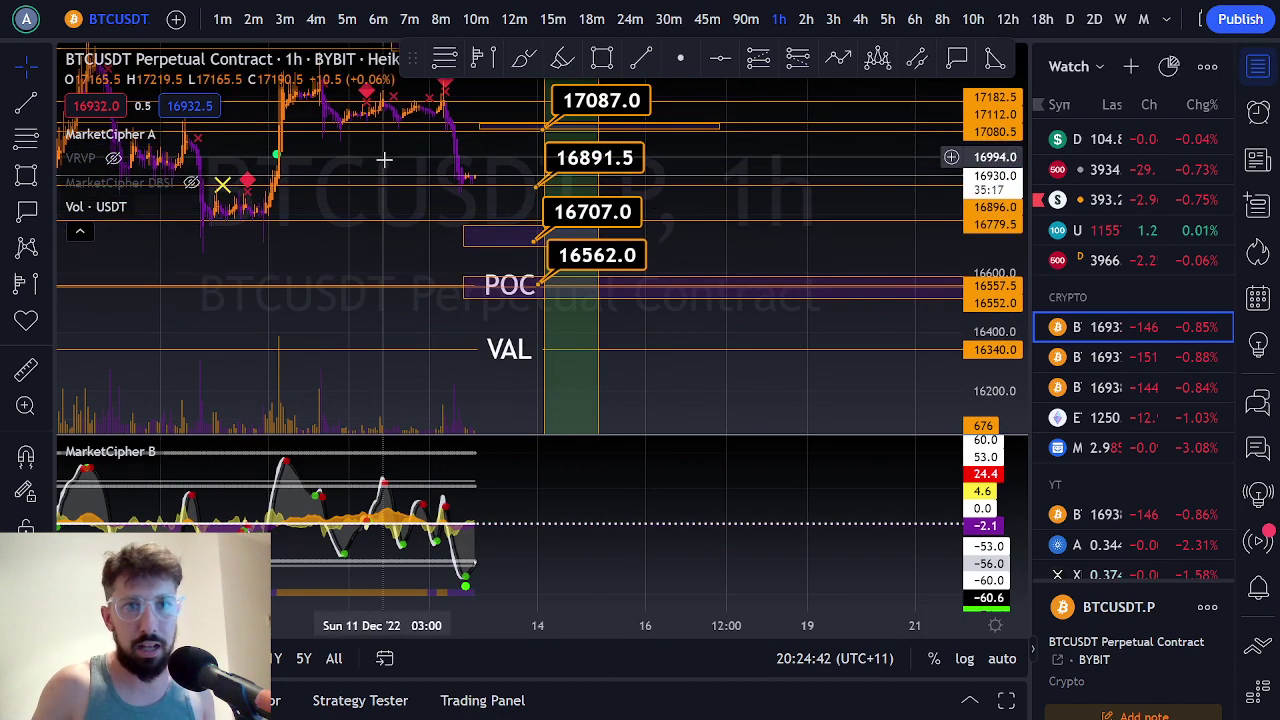
drag(383, 157, 560, 257)
scroll(543, 240, up, 3)
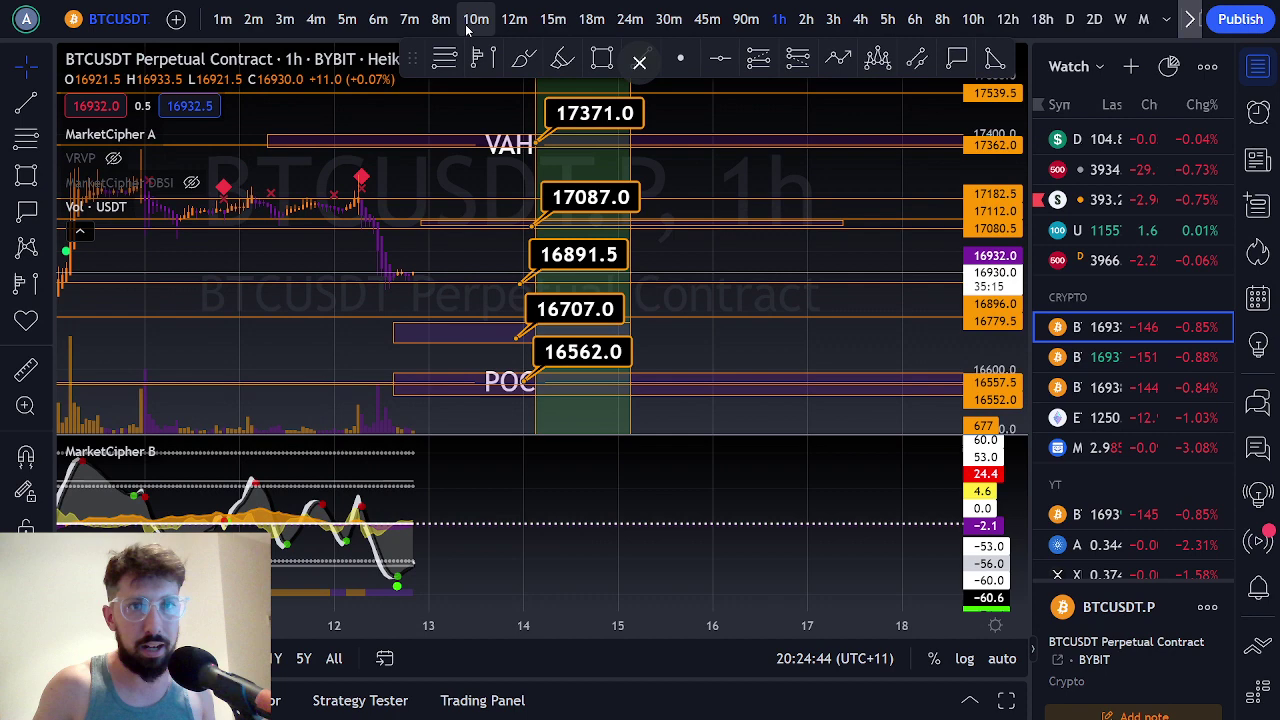
click(512, 20)
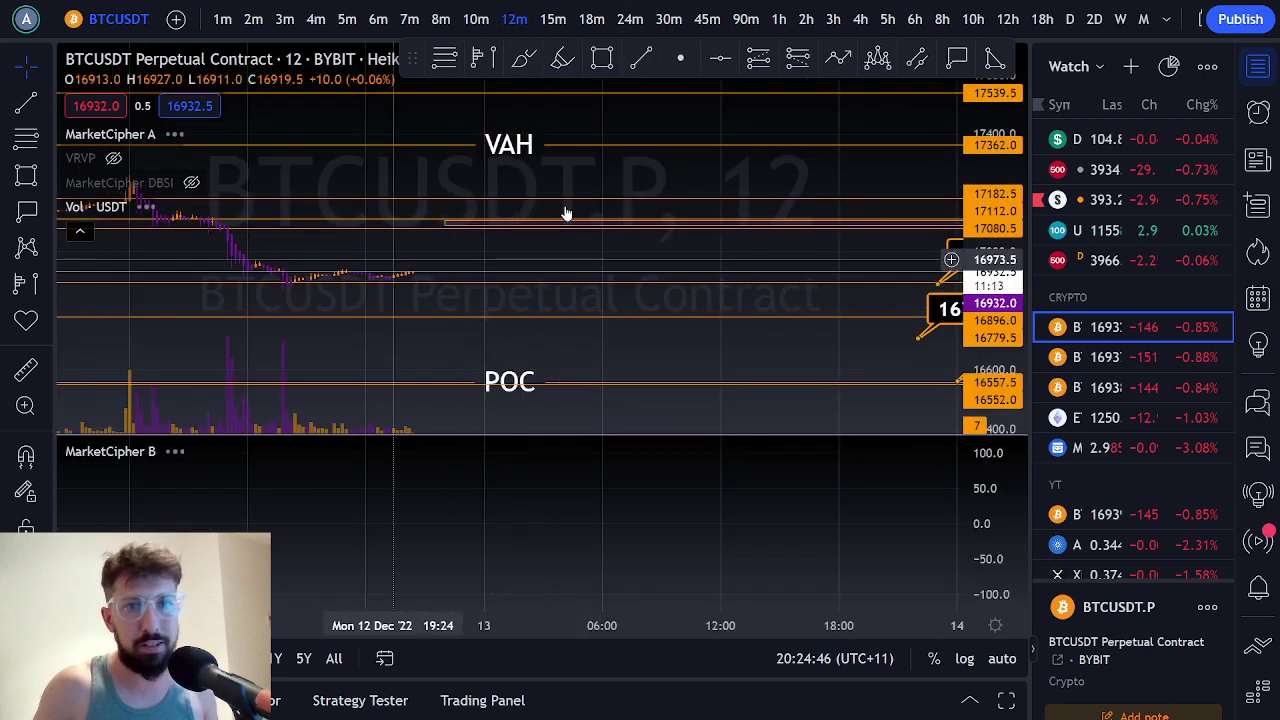
Draw a Fib Retracement over the latest drop, from the 17261.0 high down to 16875.5.
scroll(437, 337, down, 5)
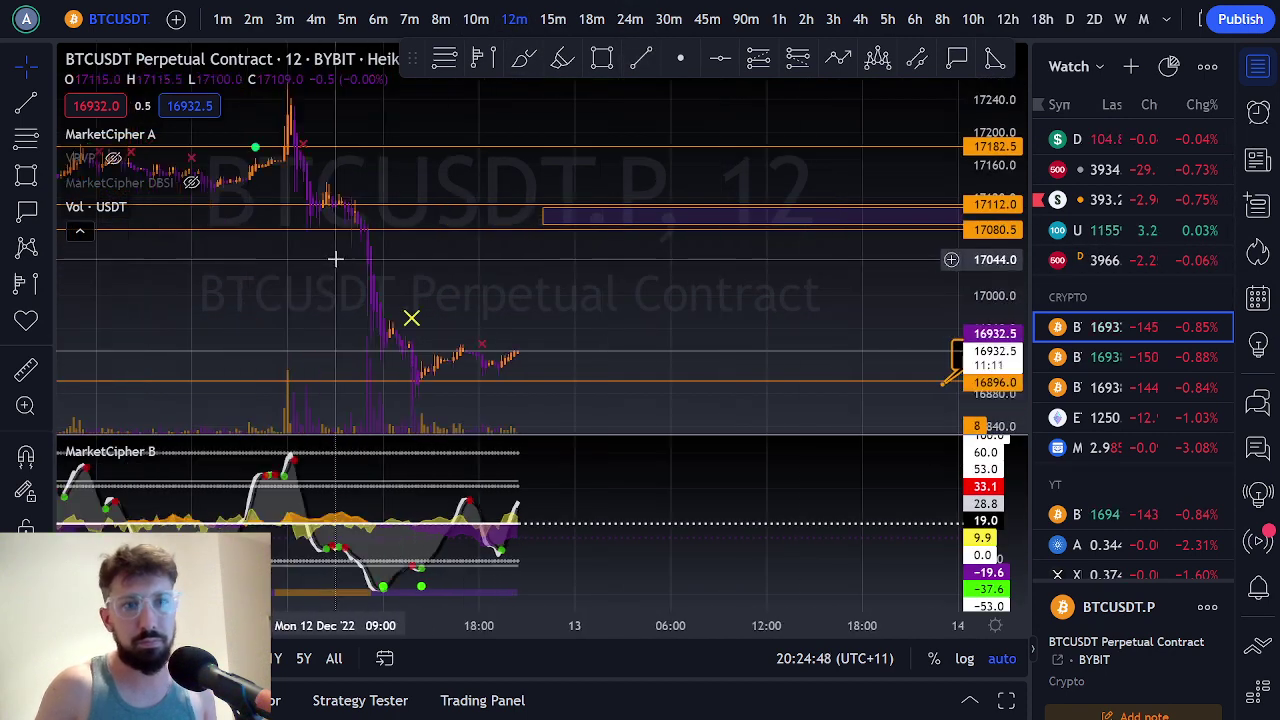
scroll(376, 296, down, 2)
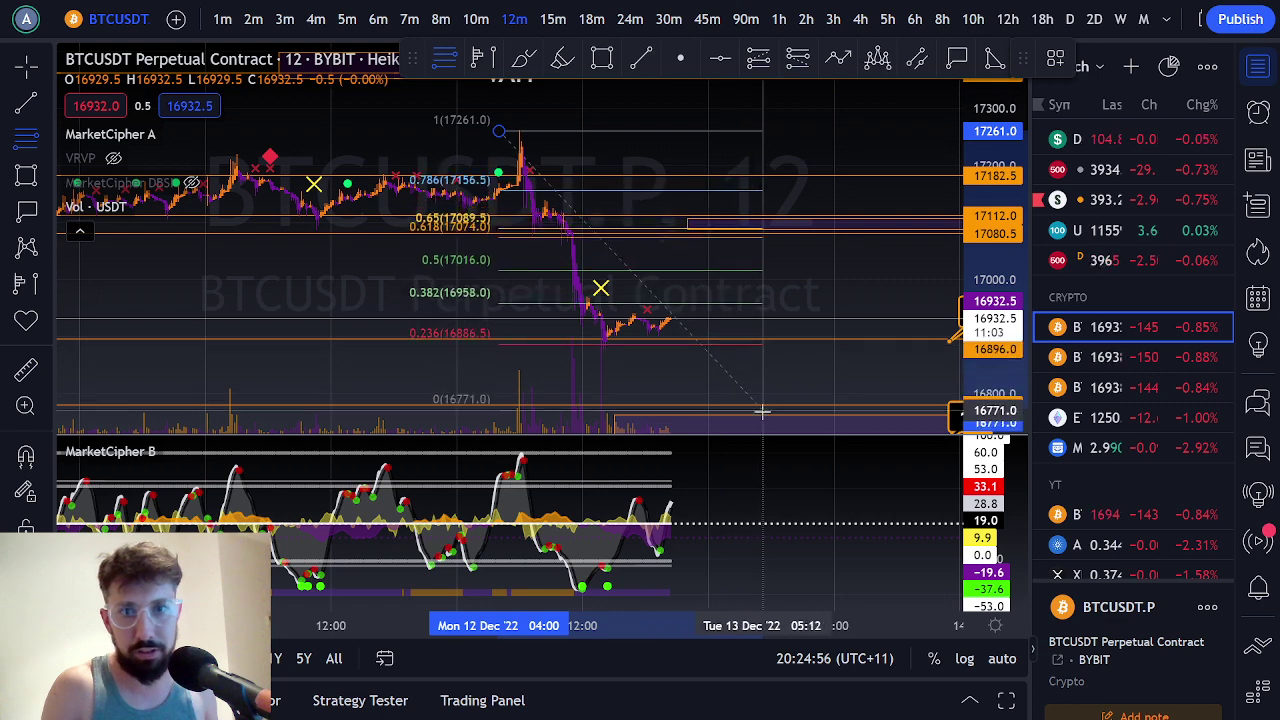
click(785, 349)
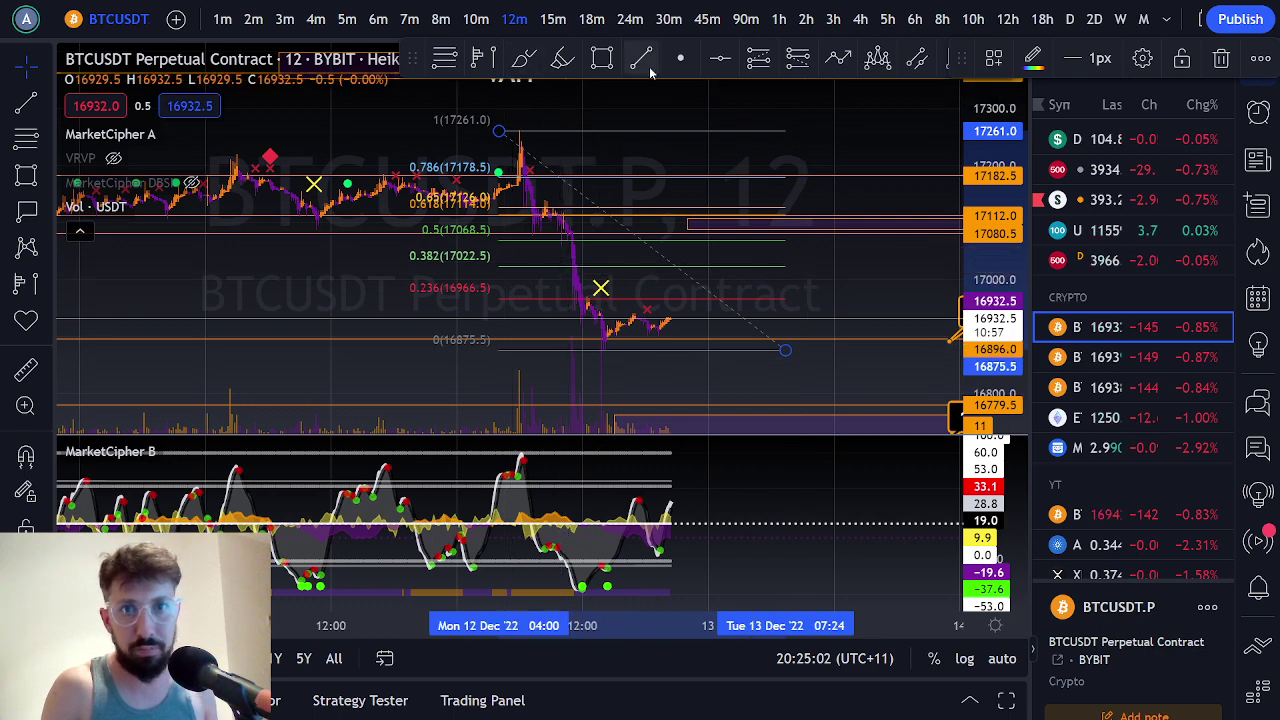
Sketch projected bounce-and-drop paths with arrowheads over the latest drop and scribble across the recent range with the red Brush, and remove the strokes.
click(524, 58)
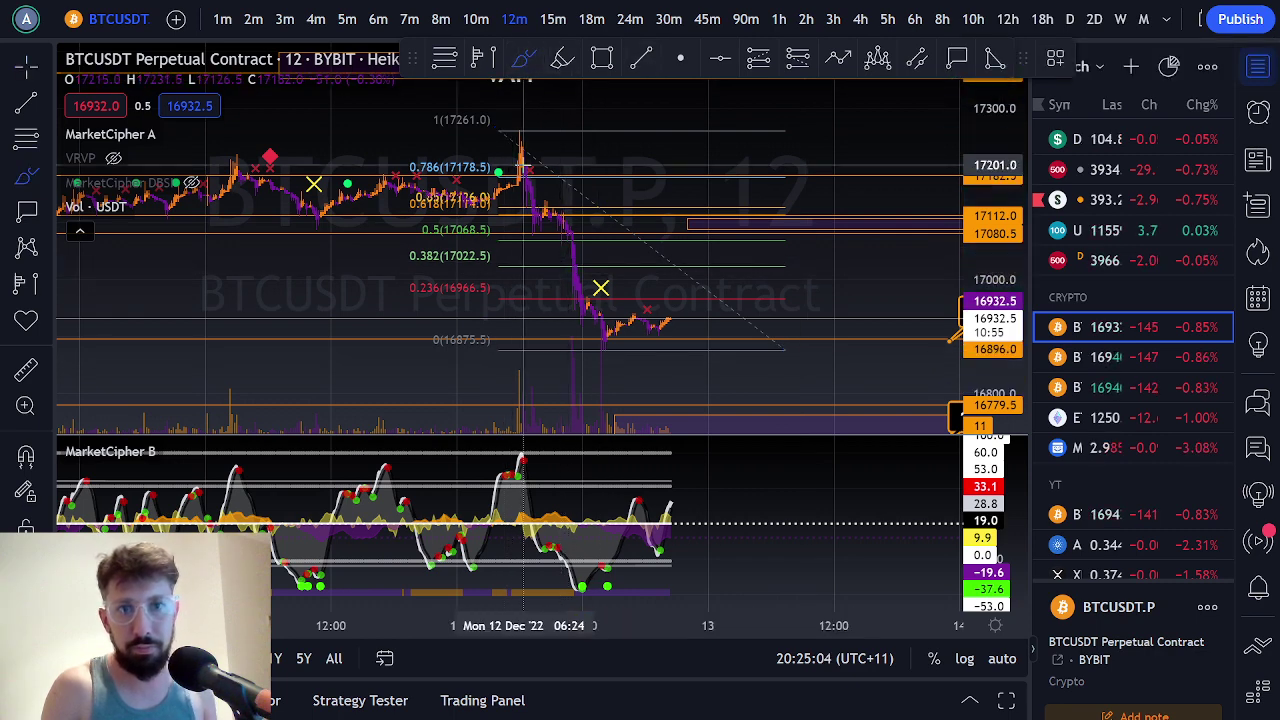
mouse_move(522, 148)
mouse_down()
mouse_move(586, 312)
mouse_move(651, 287)
mouse_move(688, 238)
mouse_move(847, 436)
mouse_up()
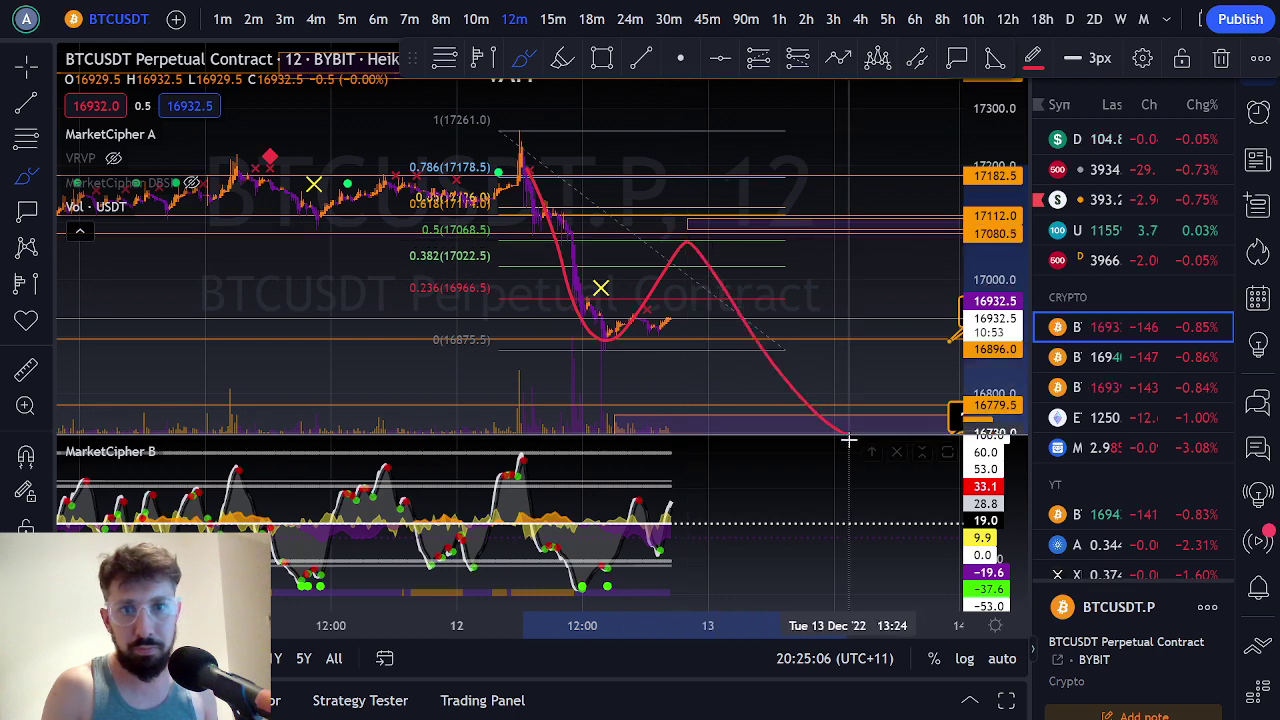
mouse_move(822, 356)
mouse_down()
mouse_move(846, 446)
mouse_move(745, 395)
mouse_up()
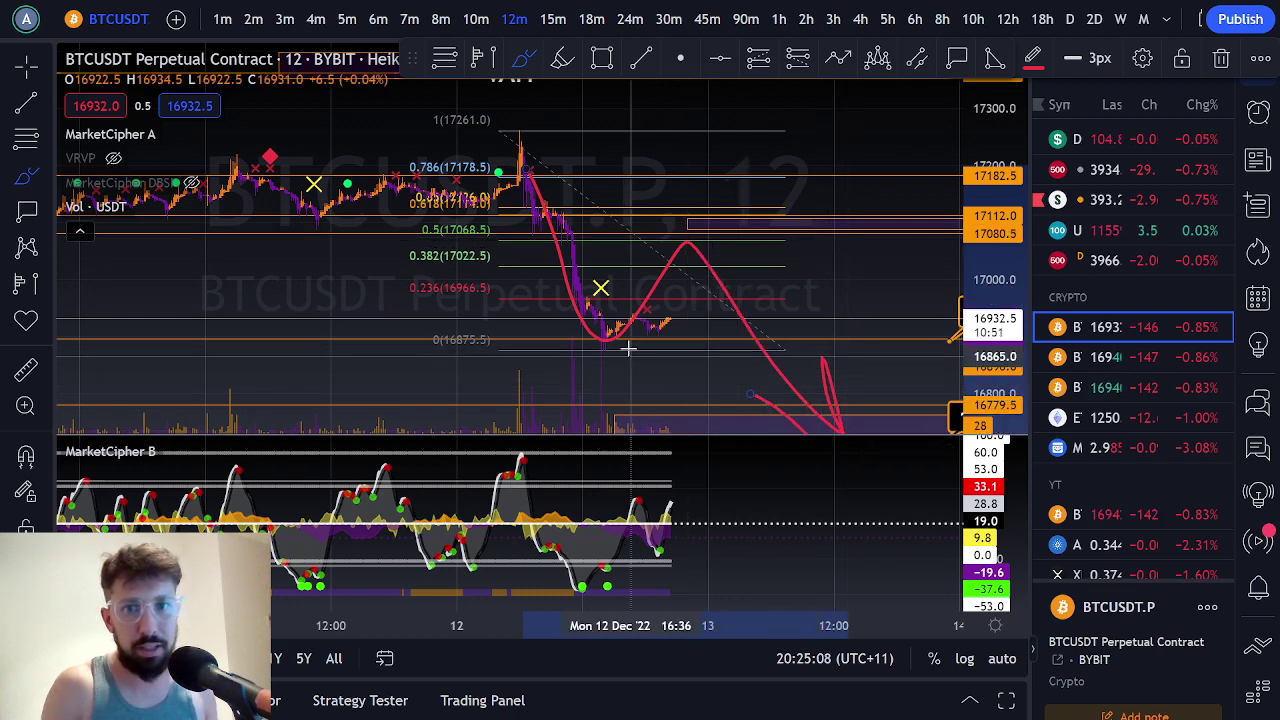
drag(616, 323, 680, 322)
mouse_move(710, 400)
mouse_down()
mouse_move(717, 423)
mouse_move(774, 343)
mouse_up()
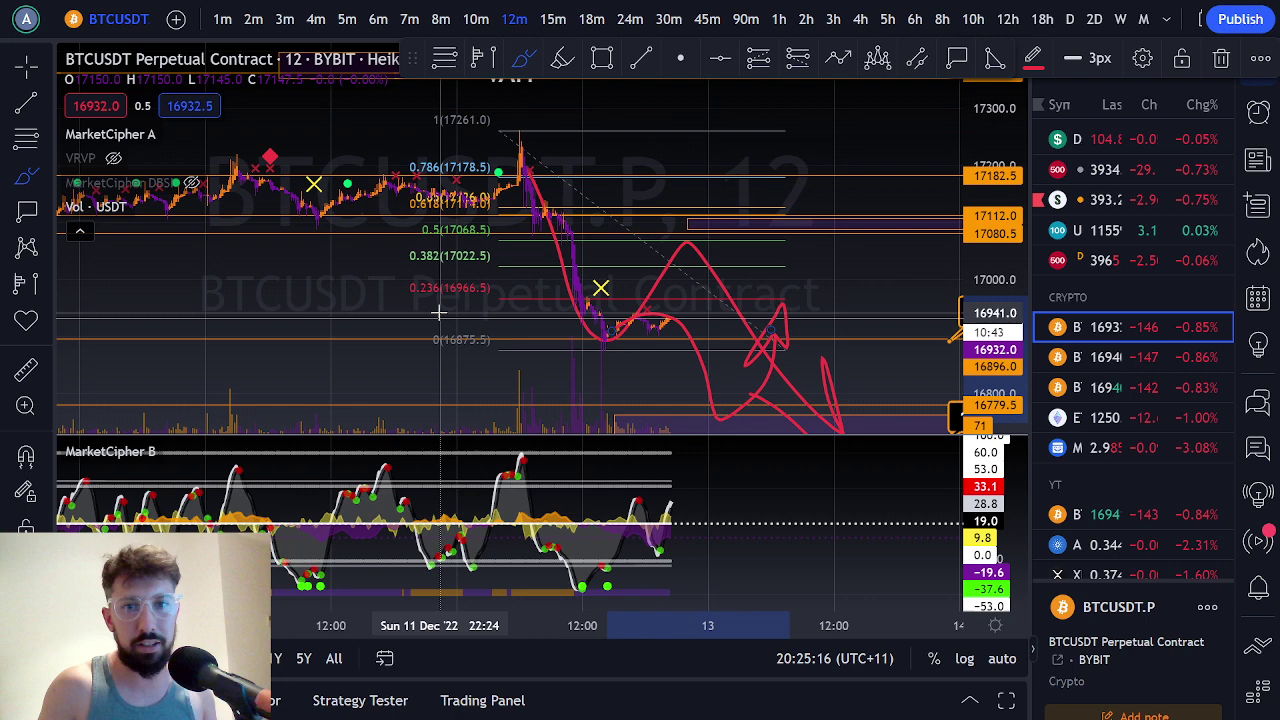
mouse_move(495, 302)
mouse_down()
mouse_move(540, 322)
mouse_move(835, 297)
mouse_move(590, 335)
mouse_up()
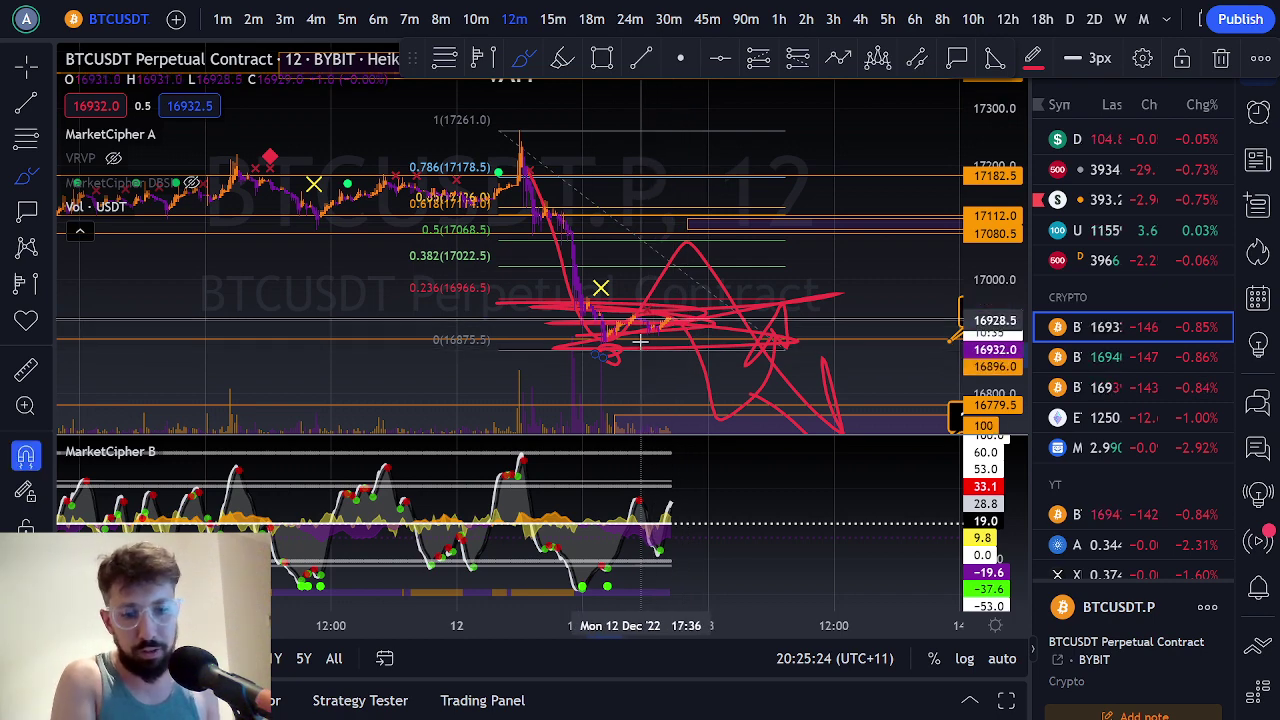
key(Delete)
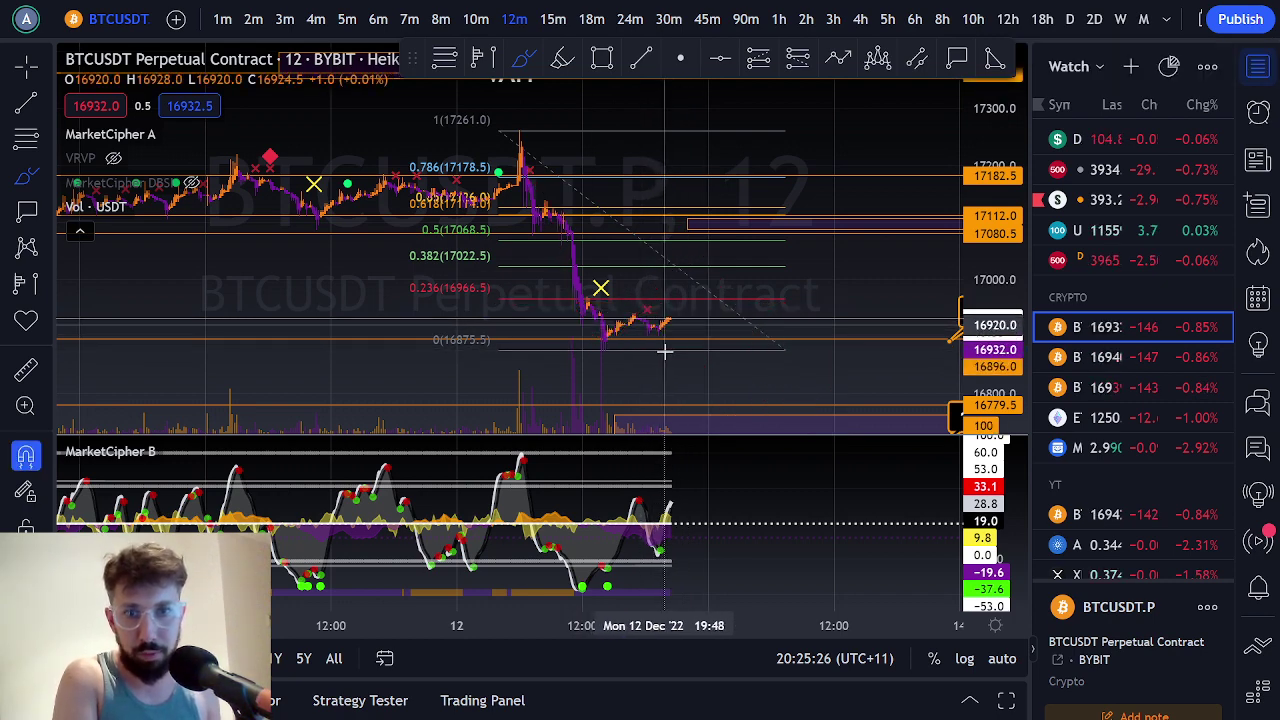
Brush a red bounce-and-drop path from the latest low with marks near the 0.382 and 0.5 Fib levels, and remove the strokes.
drag(636, 334, 666, 325)
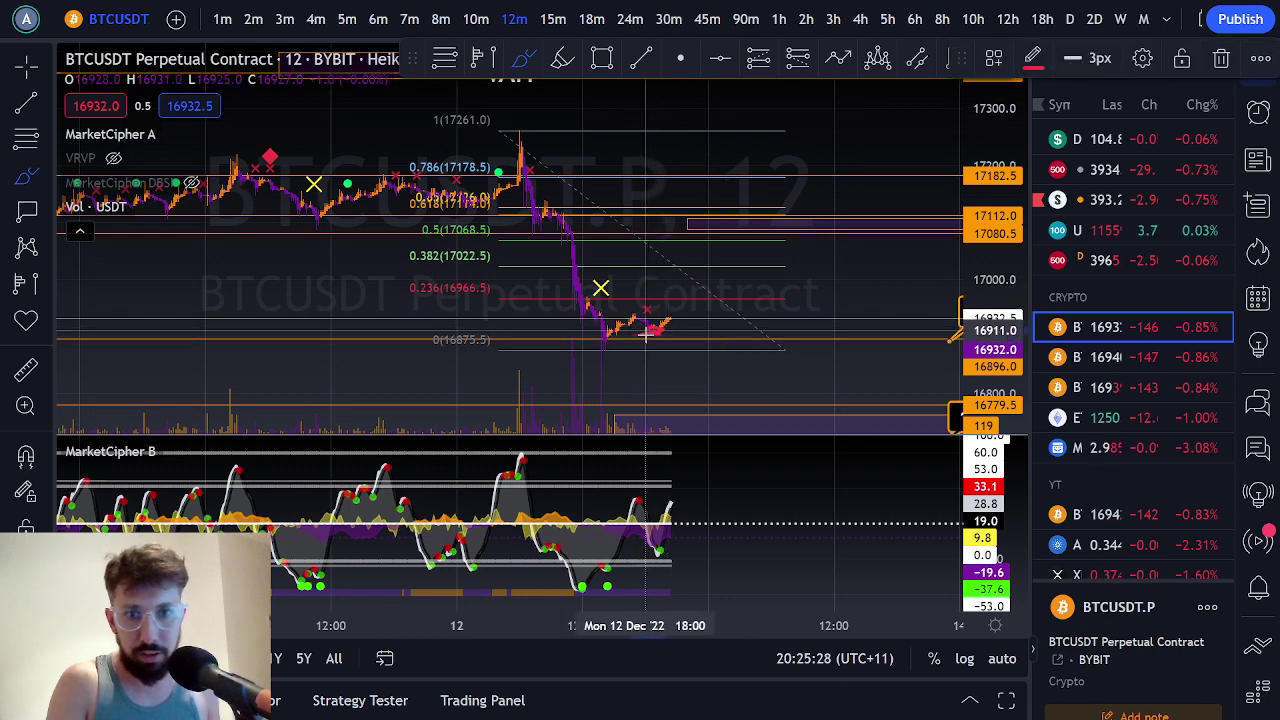
mouse_move(669, 309)
mouse_down()
mouse_move(714, 272)
mouse_move(787, 369)
mouse_up()
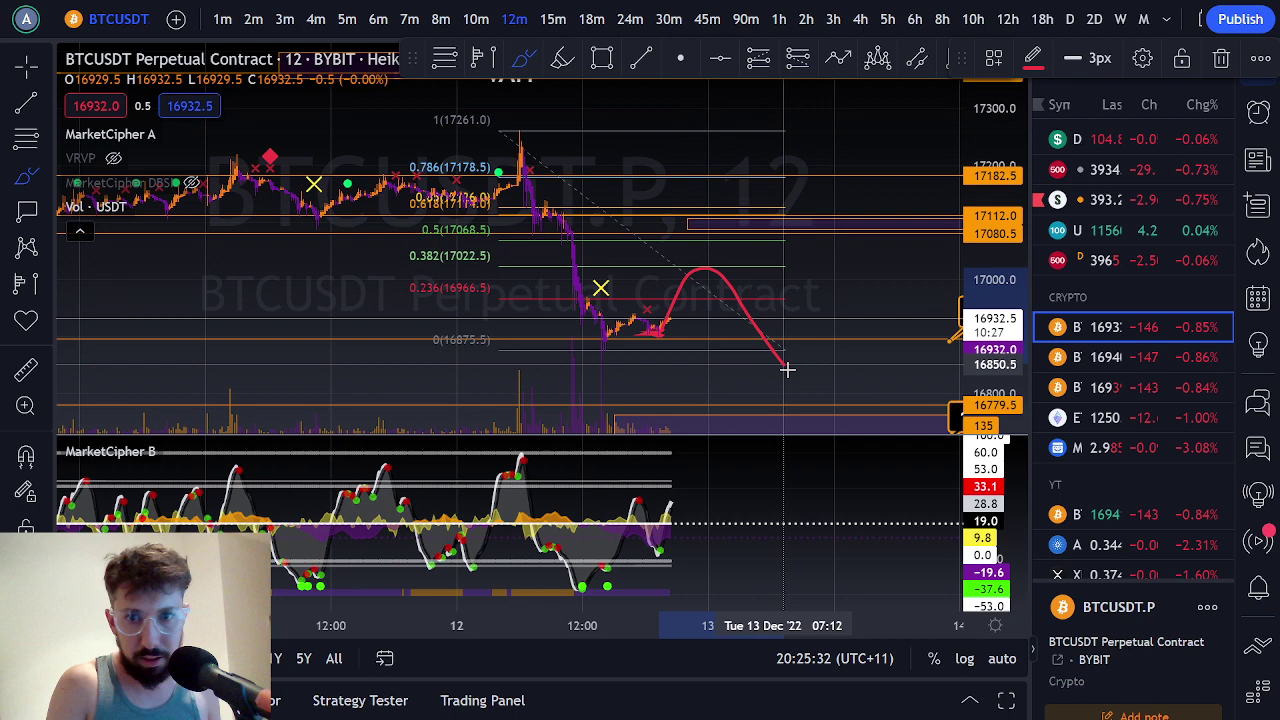
drag(651, 283, 724, 275)
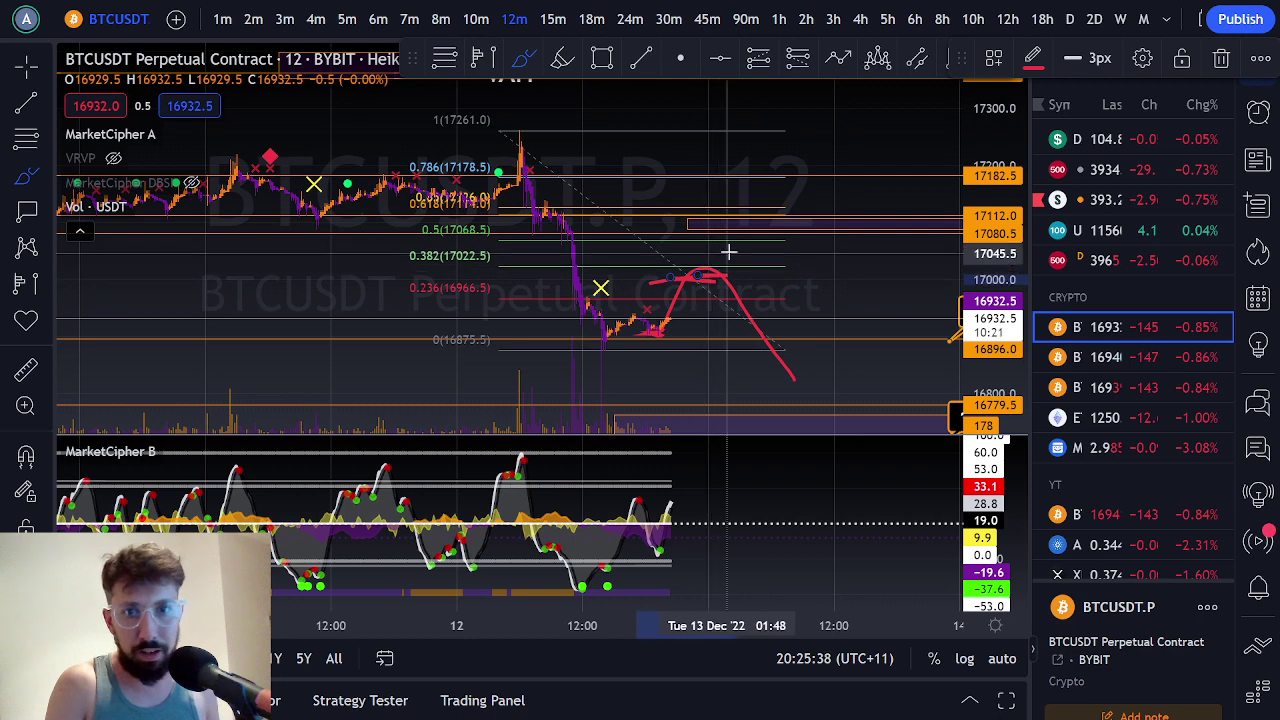
drag(704, 243, 724, 246)
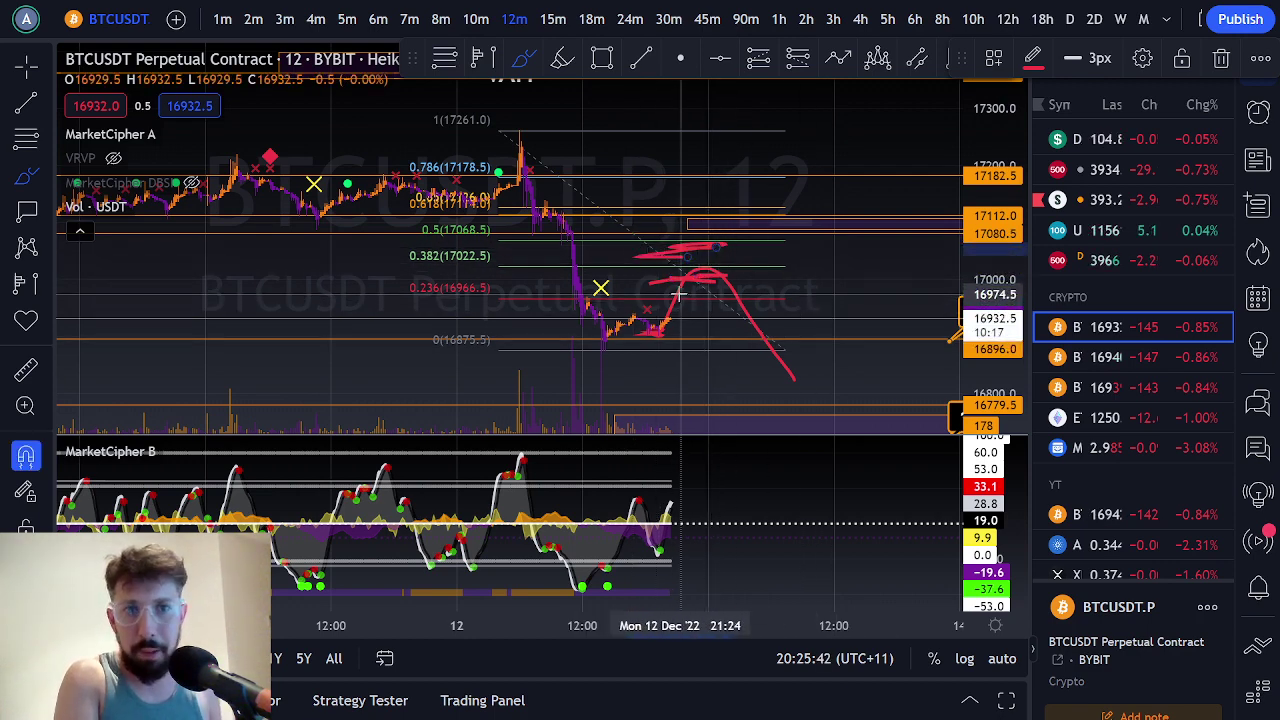
key(Delete)
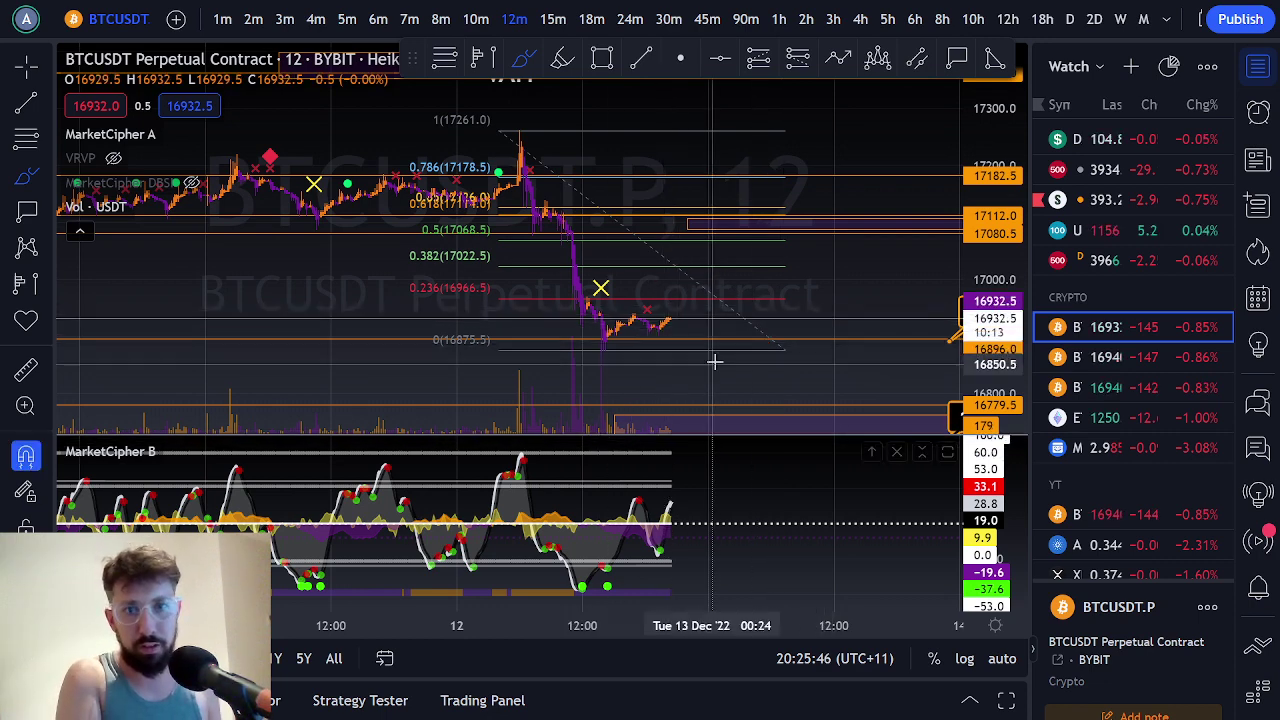
Switch the chart to the 24-minute timeframe after viewing the price labels and boxes around the latest candles.
drag(794, 297, 740, 224)
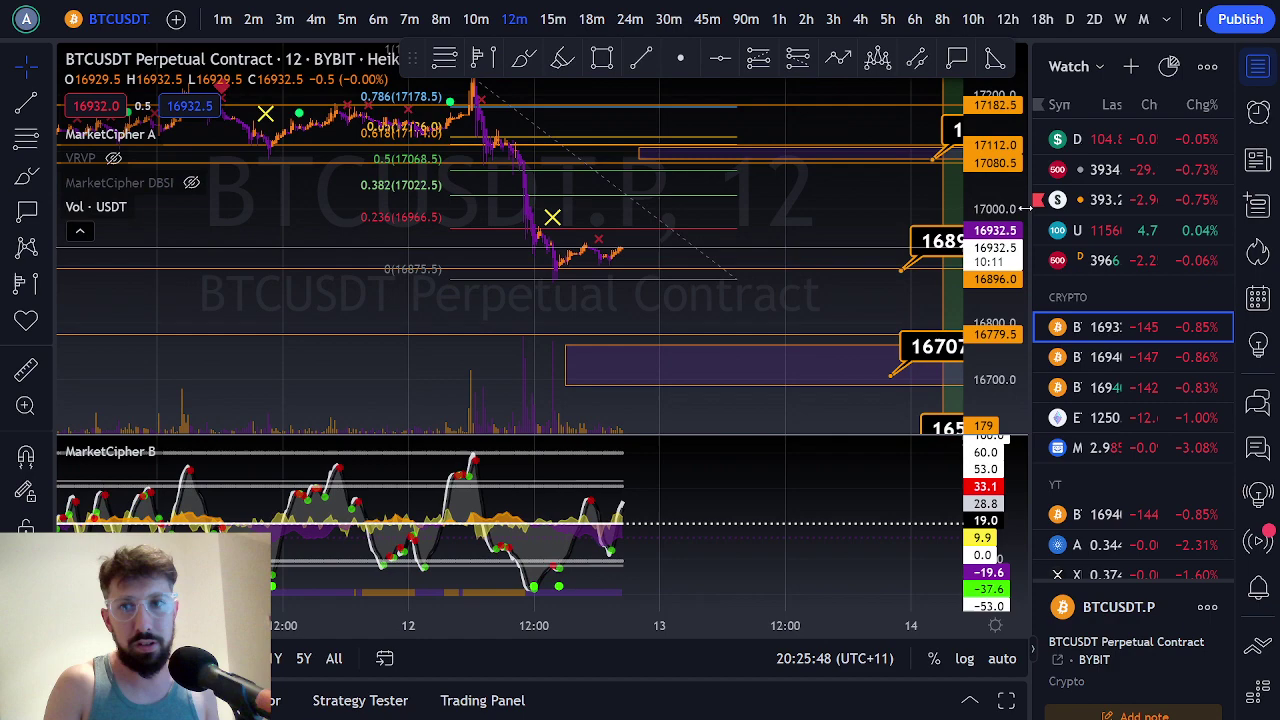
drag(996, 195, 996, 292)
drag(817, 229, 786, 231)
scroll(786, 231, down, 3)
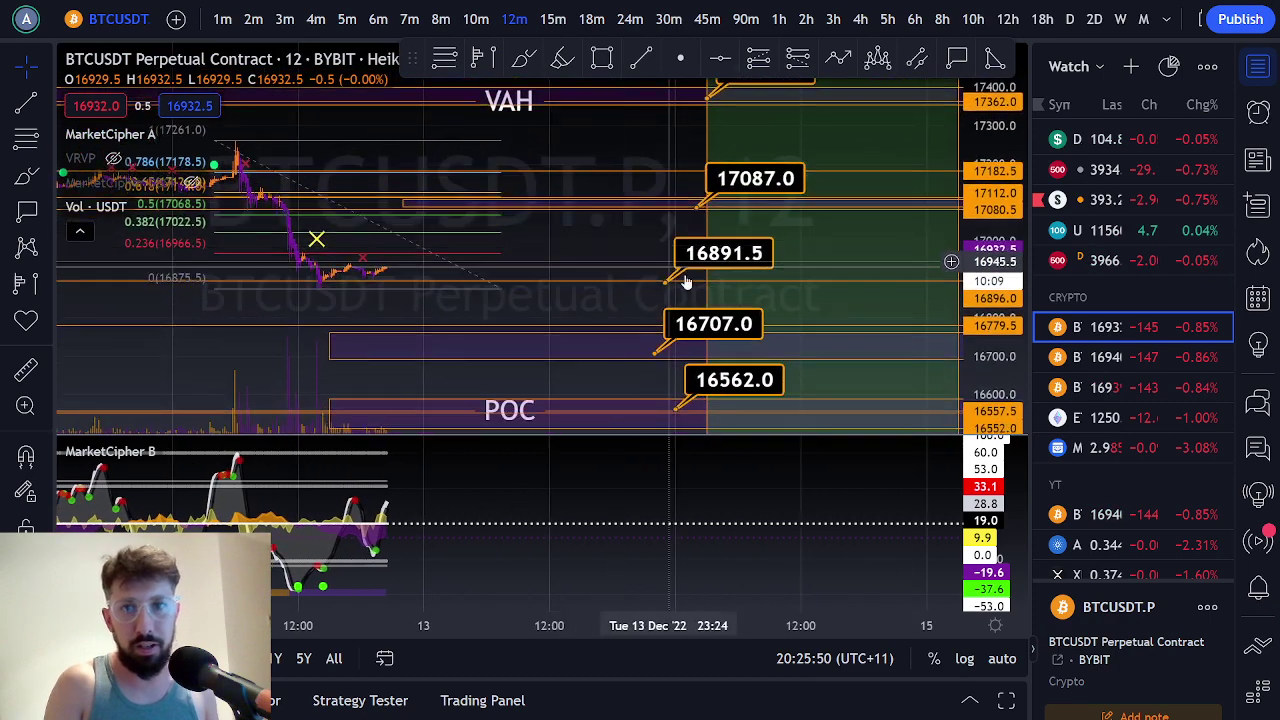
scroll(895, 270, down, 2)
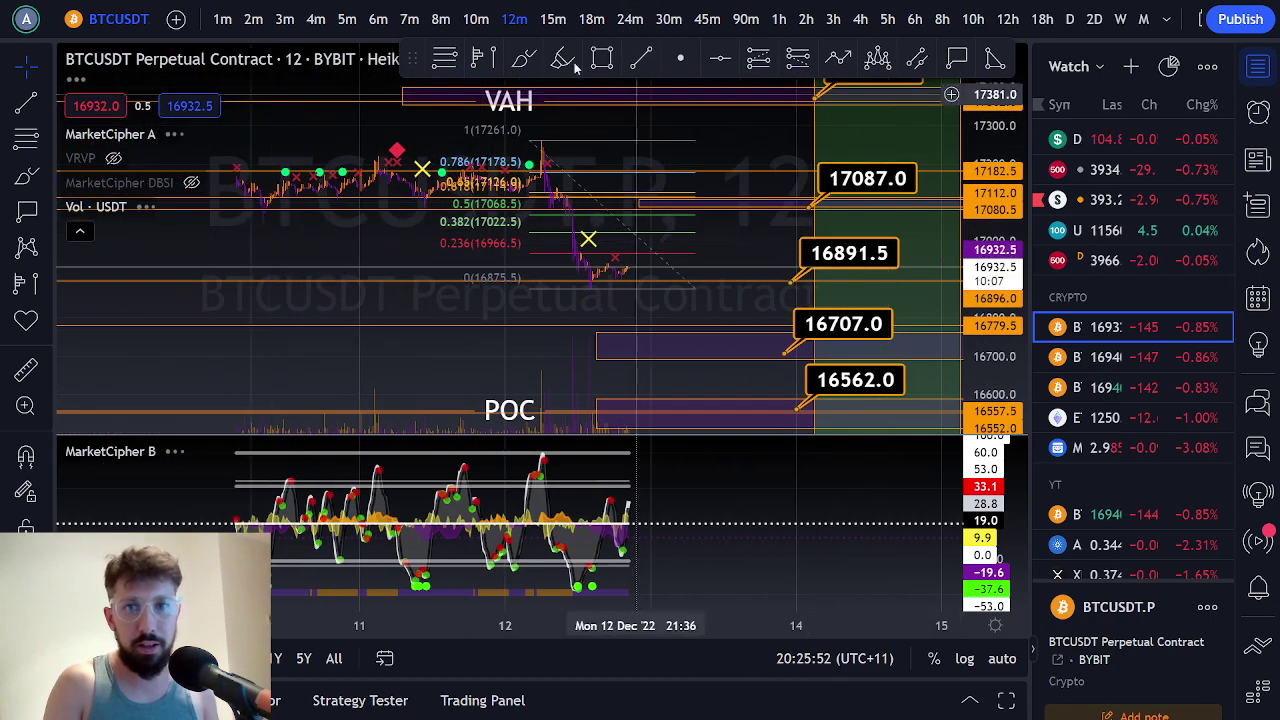
click(630, 19)
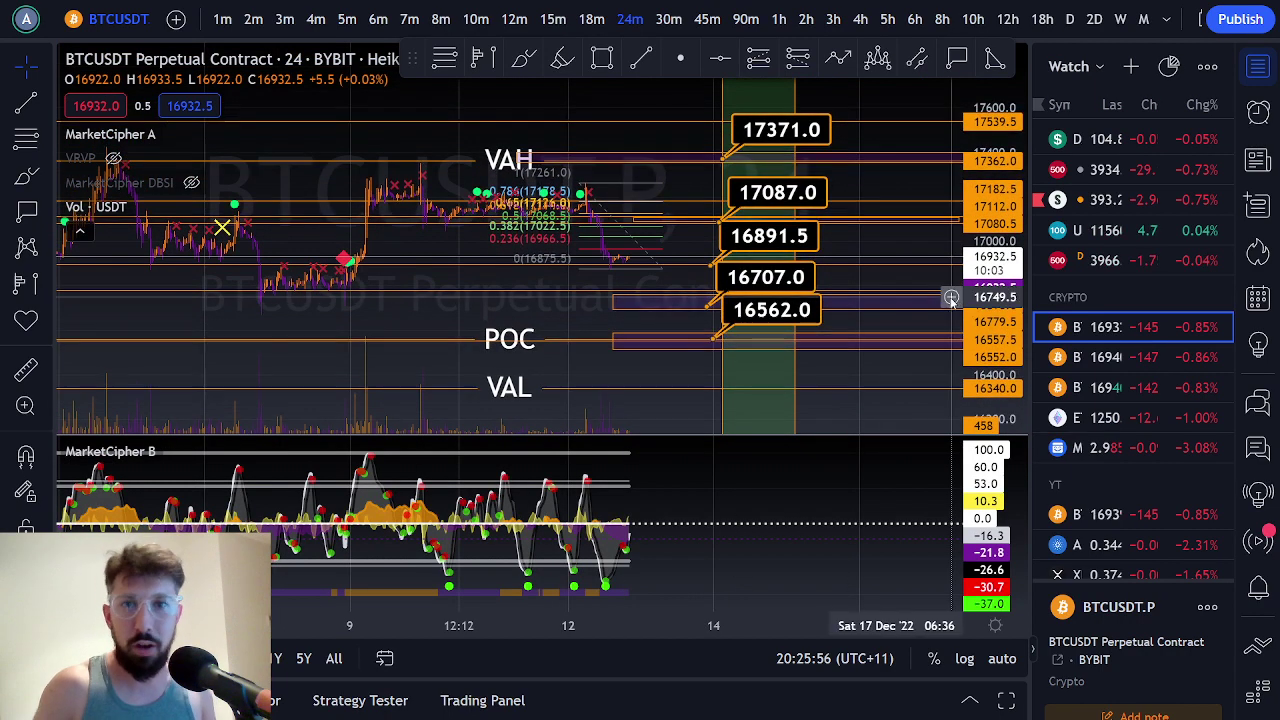
Move the 16707.0 price label to 16702.5 and delete the Fib Retracement over the latest drop.
drag(733, 283, 741, 282)
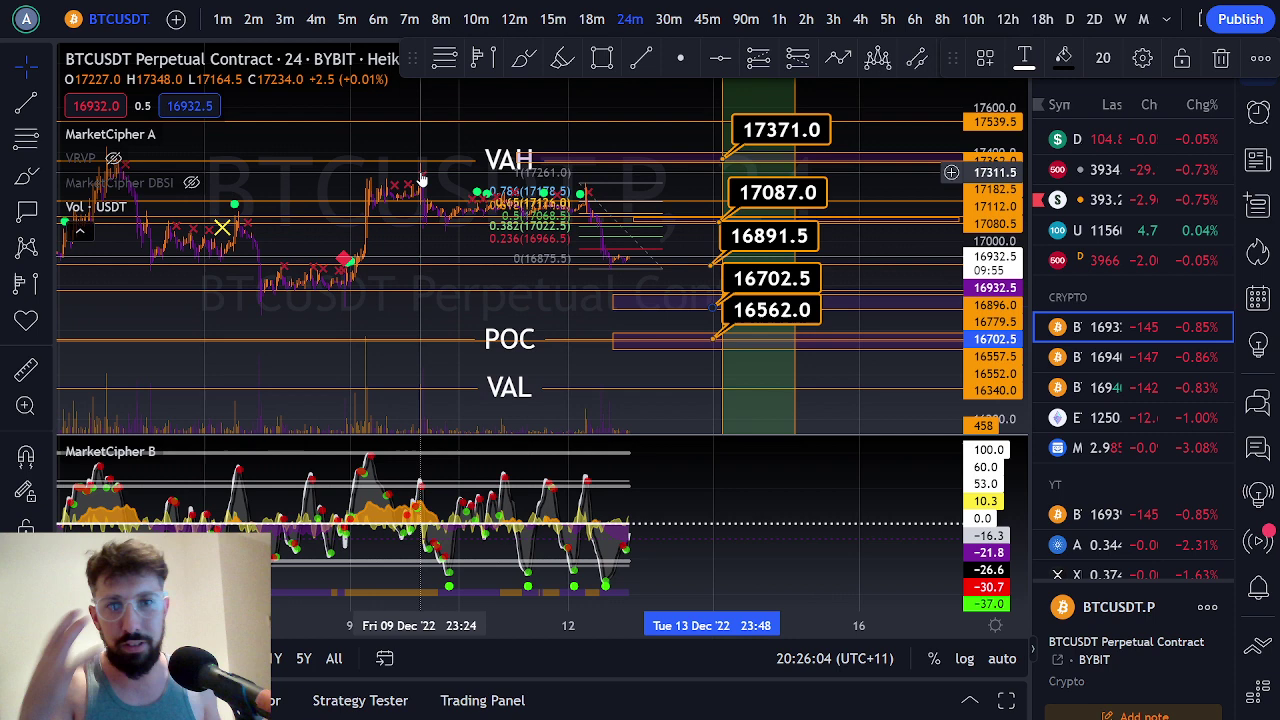
click(625, 240)
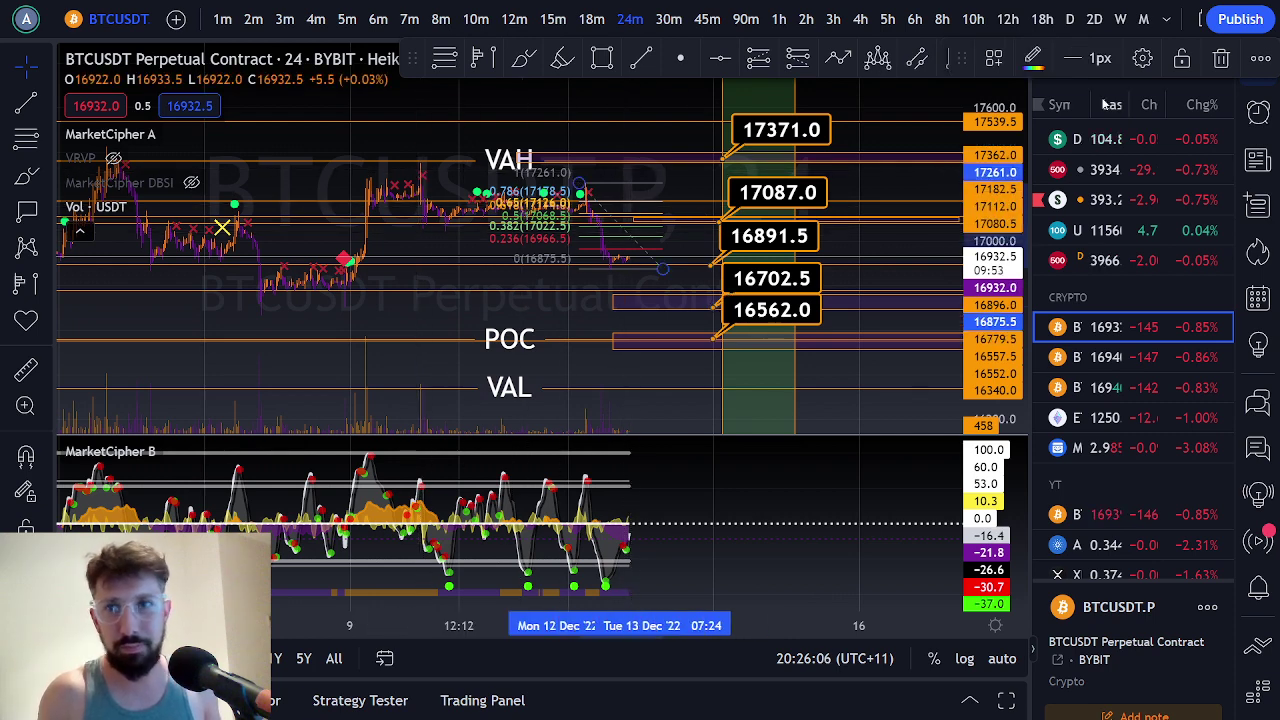
click(1212, 61)
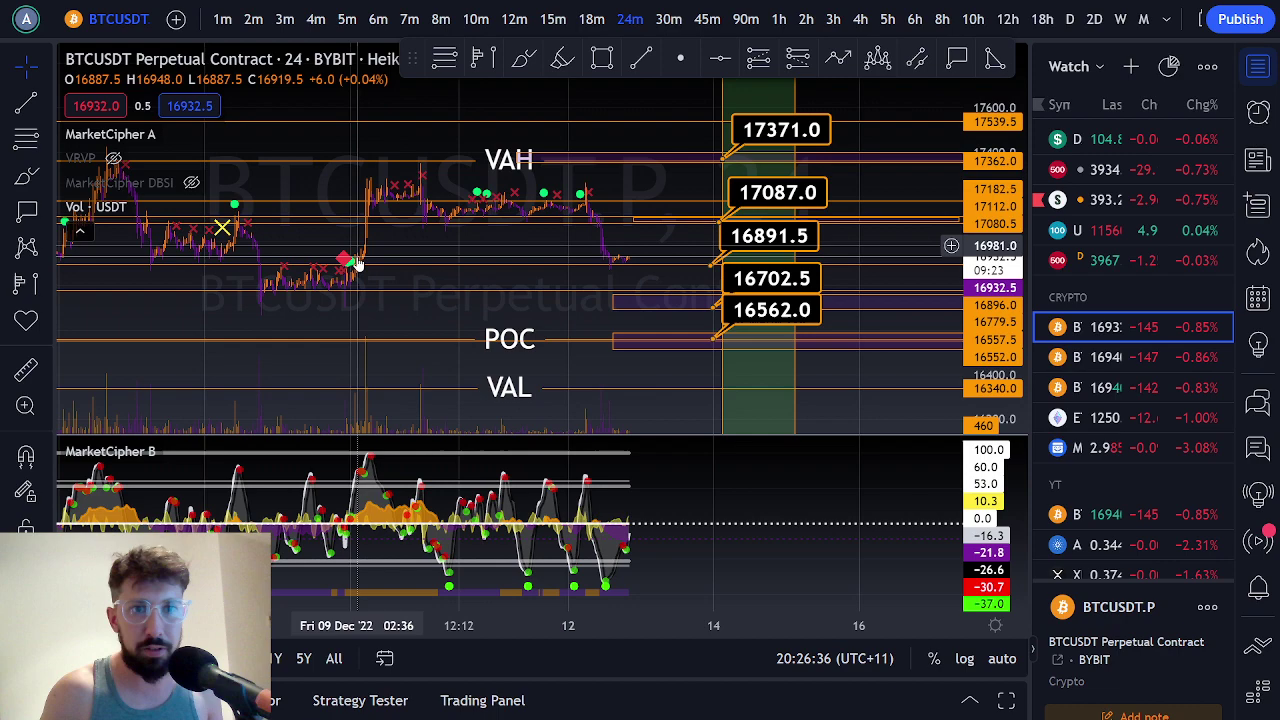
Outline the price rise, range and drop since 9 December with the yellow Highlighter, and add two eyes and a frowning mouth inside.
mouse_move(352, 266)
mouse_down()
mouse_move(351, 205)
mouse_move(347, 289)
mouse_up()
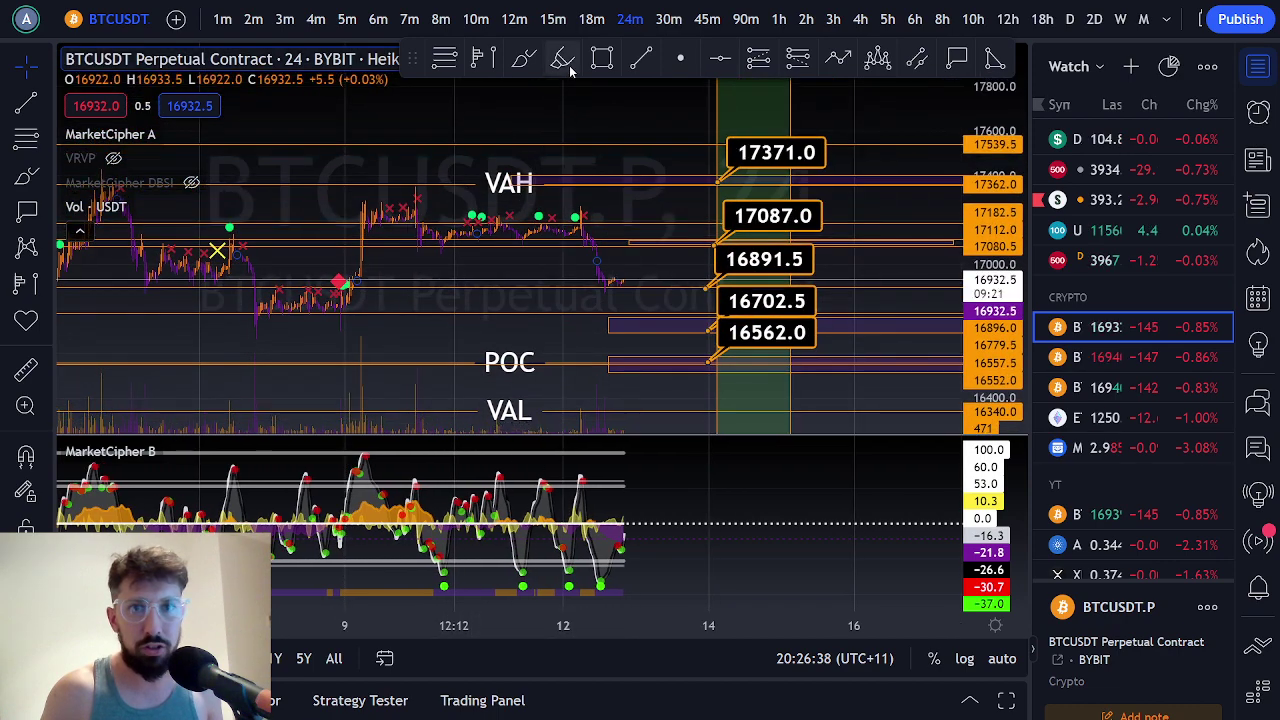
drag(1001, 342, 990, 197)
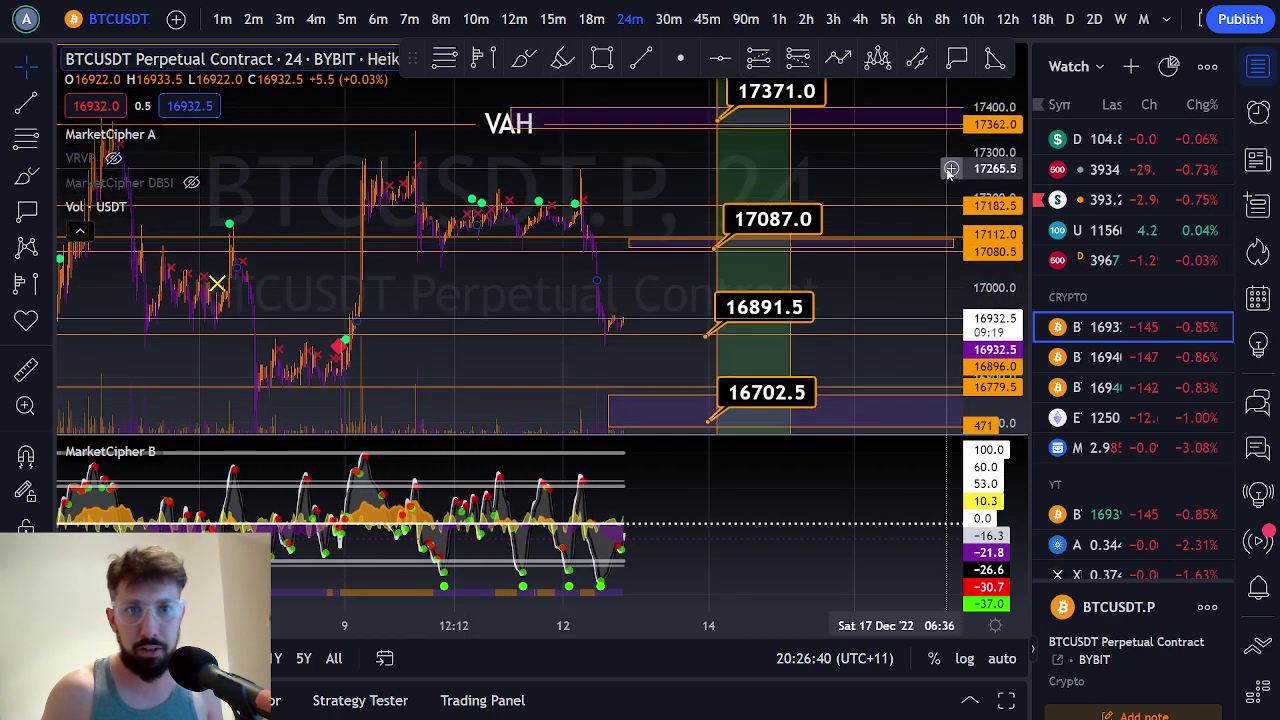
click(563, 57)
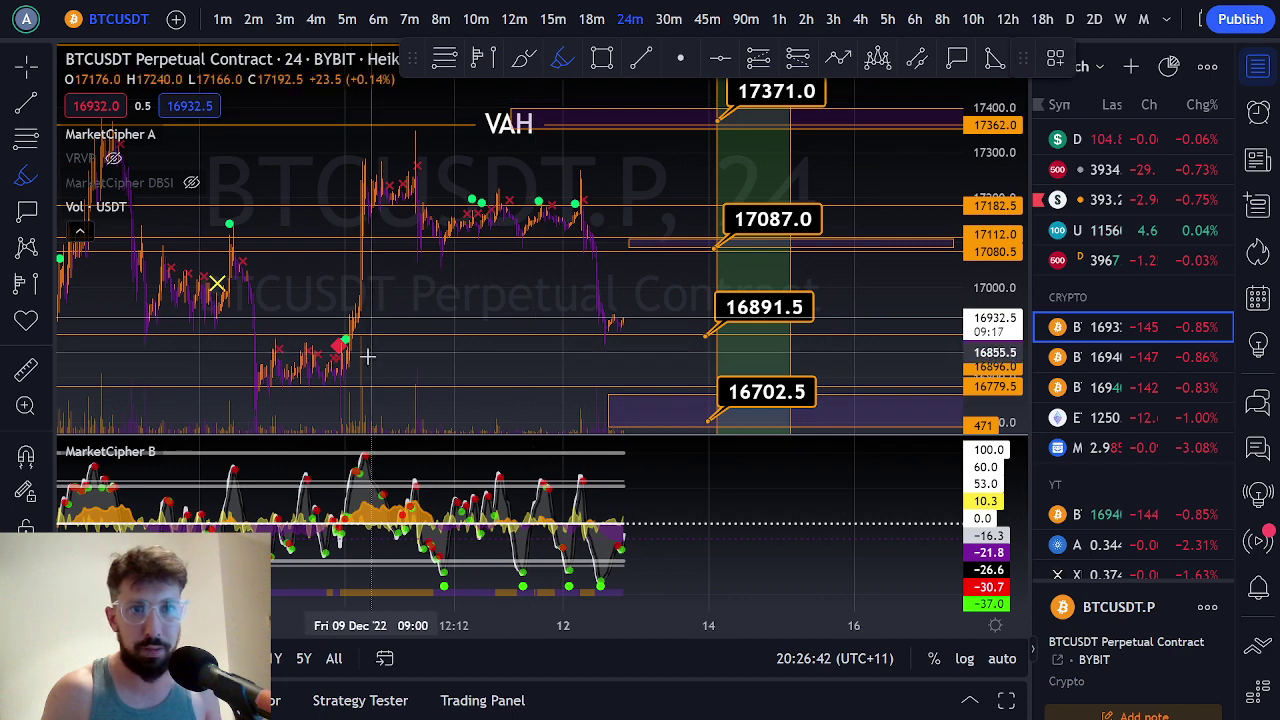
mouse_move(366, 356)
mouse_down()
mouse_move(369, 153)
mouse_move(440, 175)
mouse_move(537, 177)
mouse_move(545, 160)
mouse_move(565, 214)
mouse_move(588, 180)
mouse_move(607, 372)
mouse_up()
click(439, 317)
click(513, 298)
drag(432, 378, 535, 372)
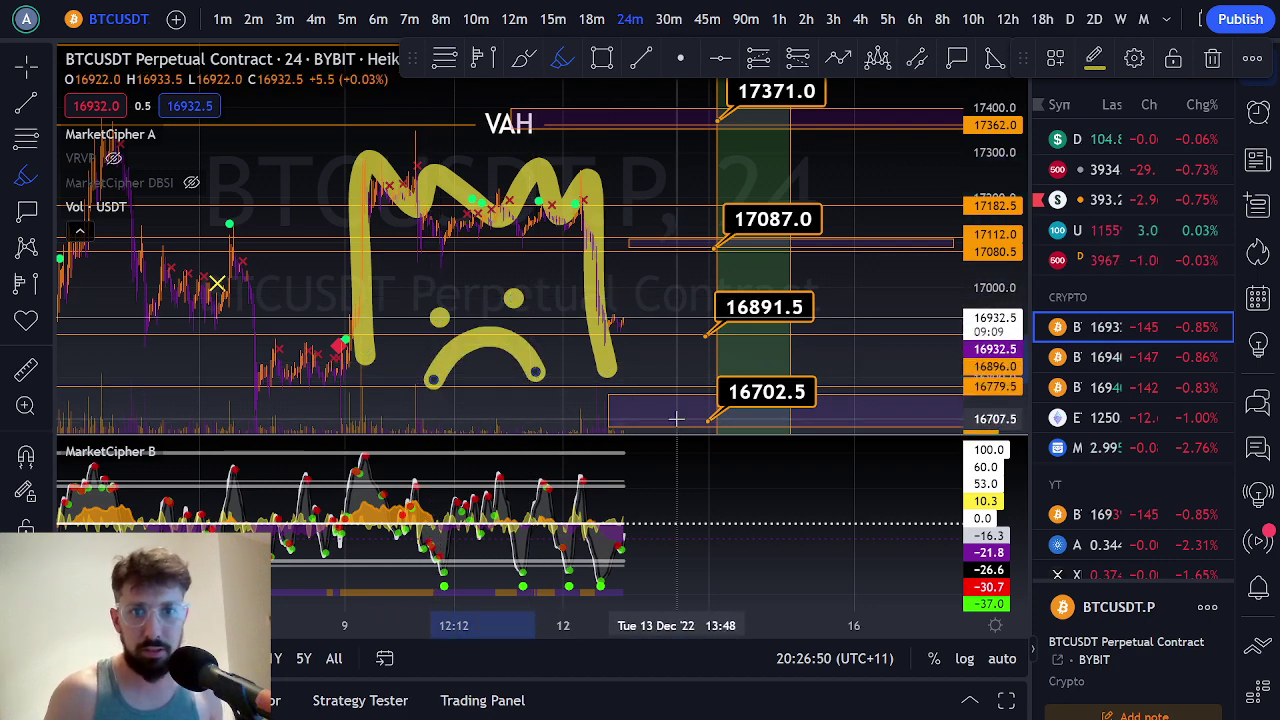
Highlight a downward arrow from the latest drop towards the 16702.5 label, and remove all the highlighter strokes.
mouse_move(585, 207)
mouse_down()
mouse_move(646, 306)
mouse_move(674, 271)
mouse_move(642, 326)
mouse_up()
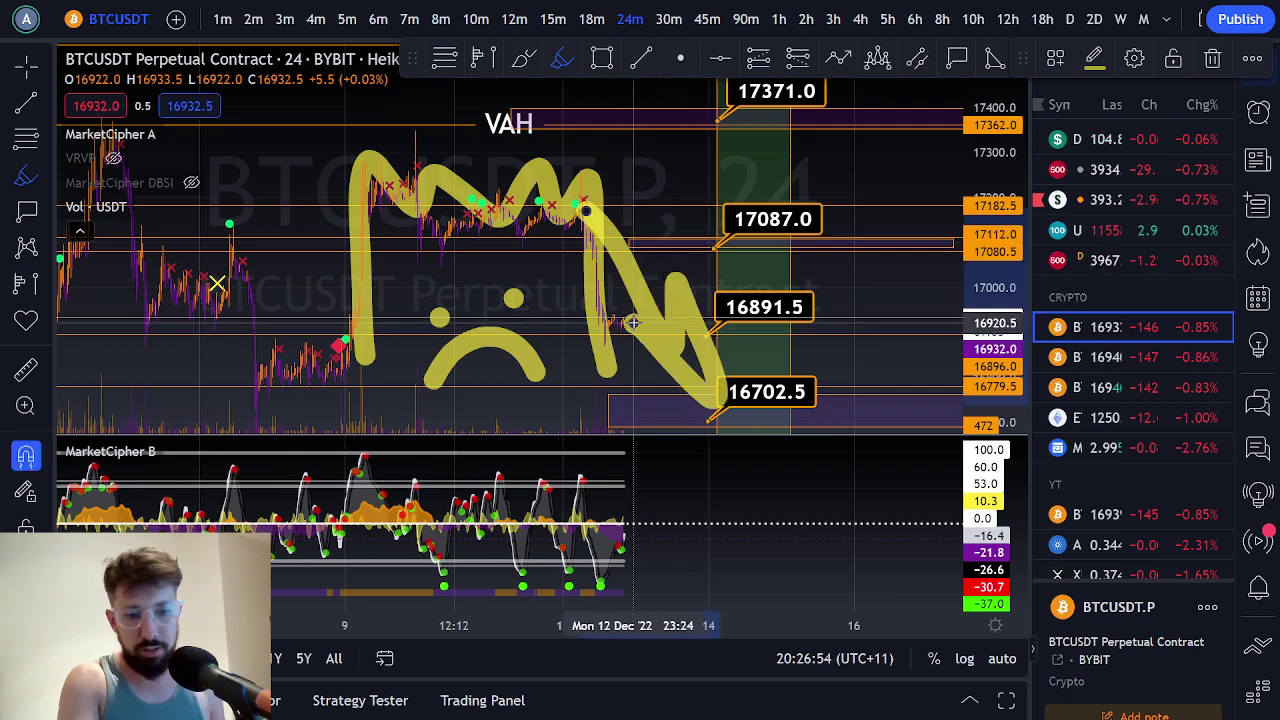
key(Delete)
key(ctrl)
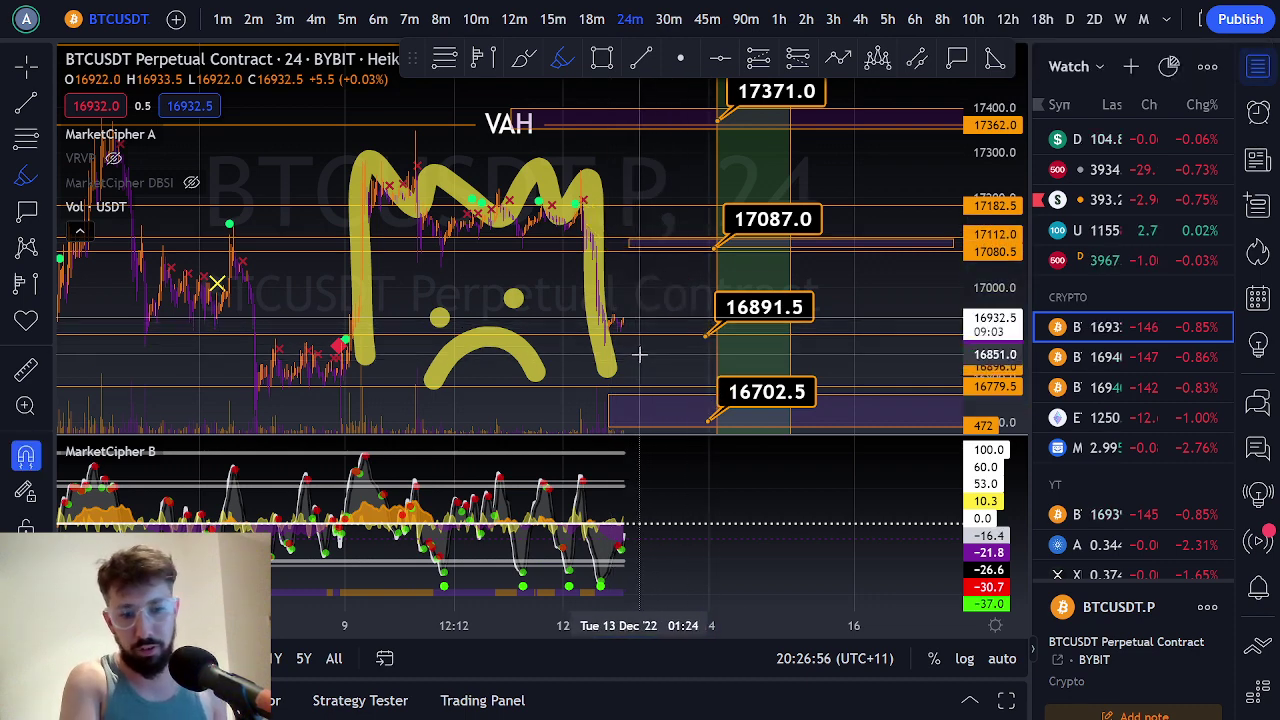
key(ctrl+z)
key(ctrl+z)
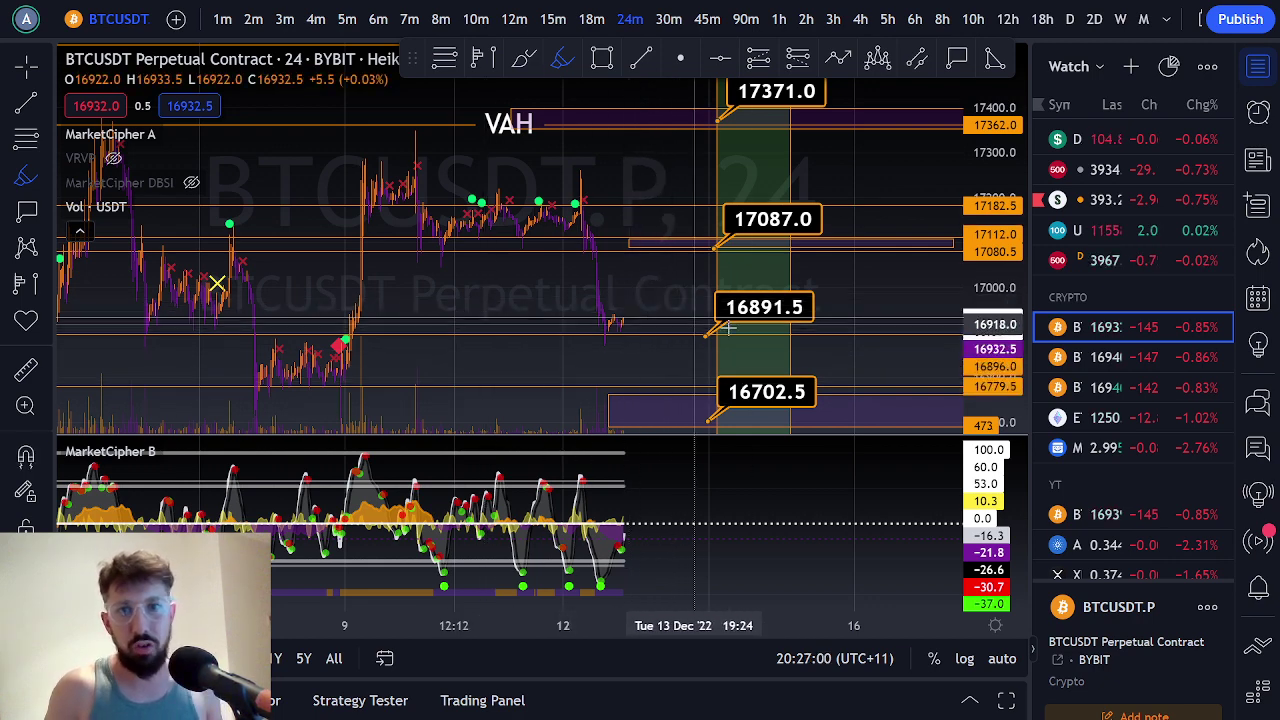
Mark the latest low just below the 16896.0 line with a yellow highlighter dot and leave the Highlighter.
click(608, 341)
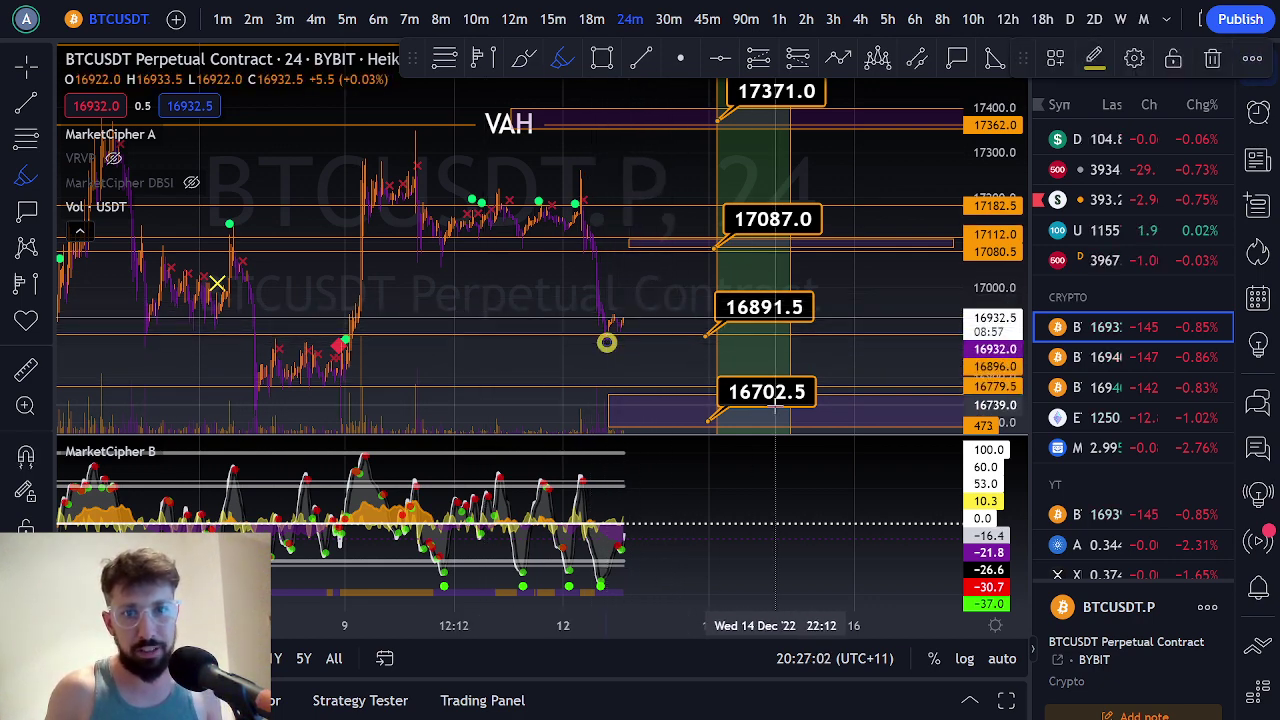
key(ctrl+z)
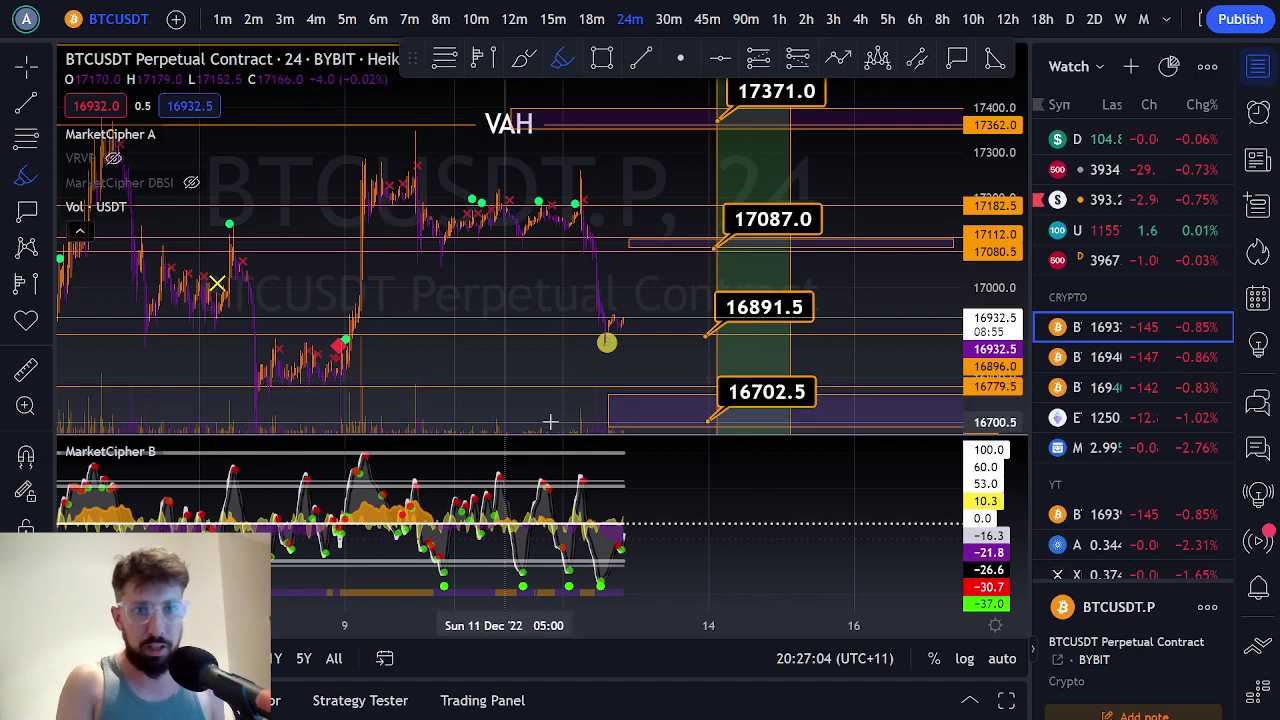
key(Escape)
drag(538, 356, 502, 242)
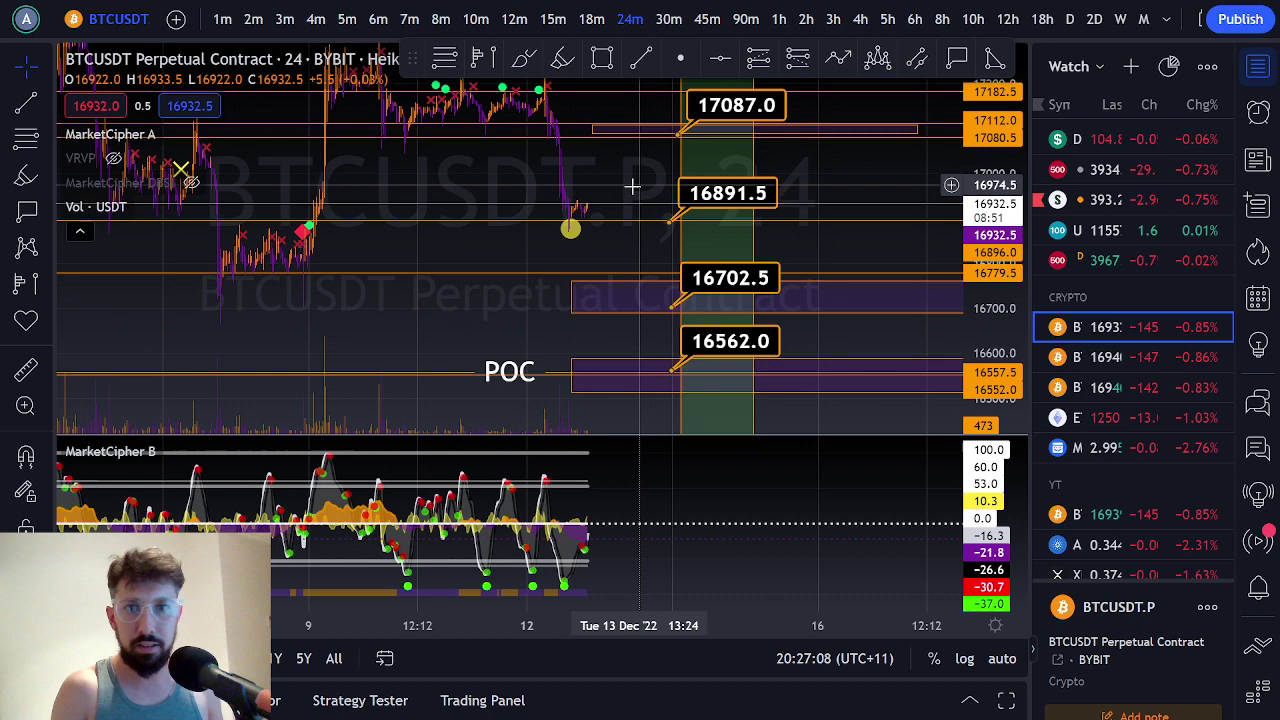
Remove the yellow highlighter dot from the latest low just below the 16896.0 line.
drag(634, 183, 566, 224)
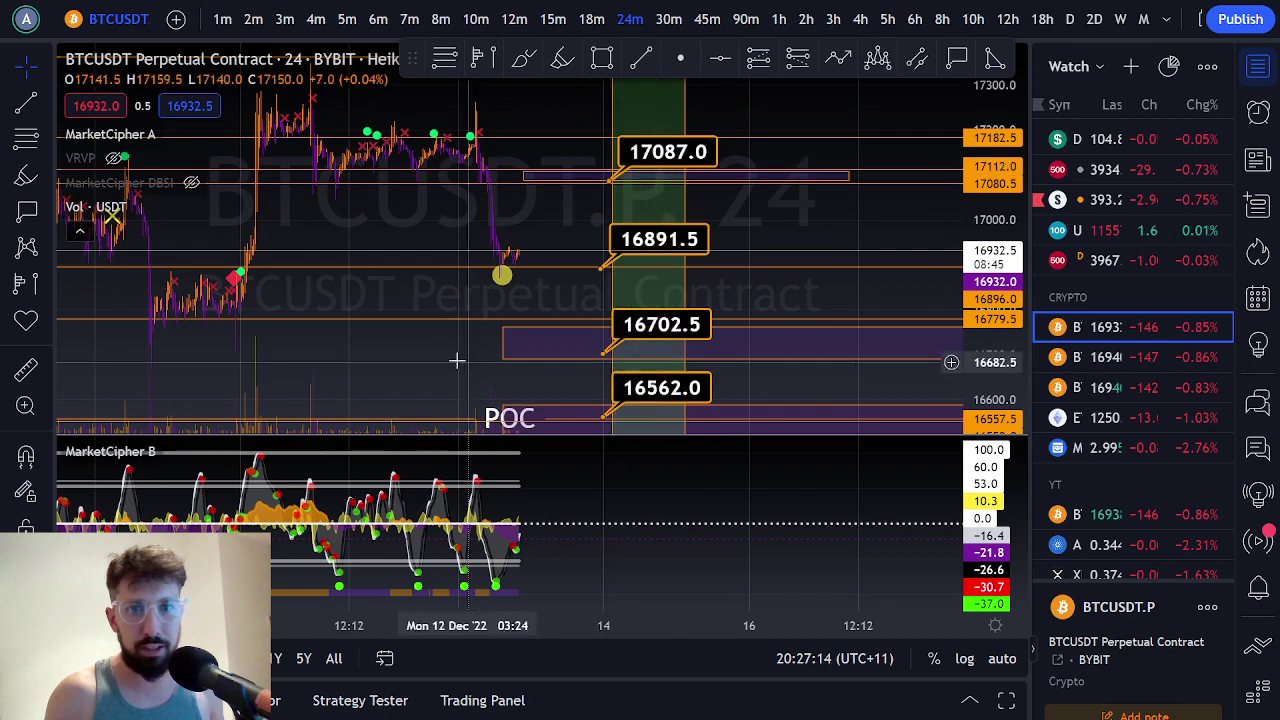
drag(531, 343, 459, 219)
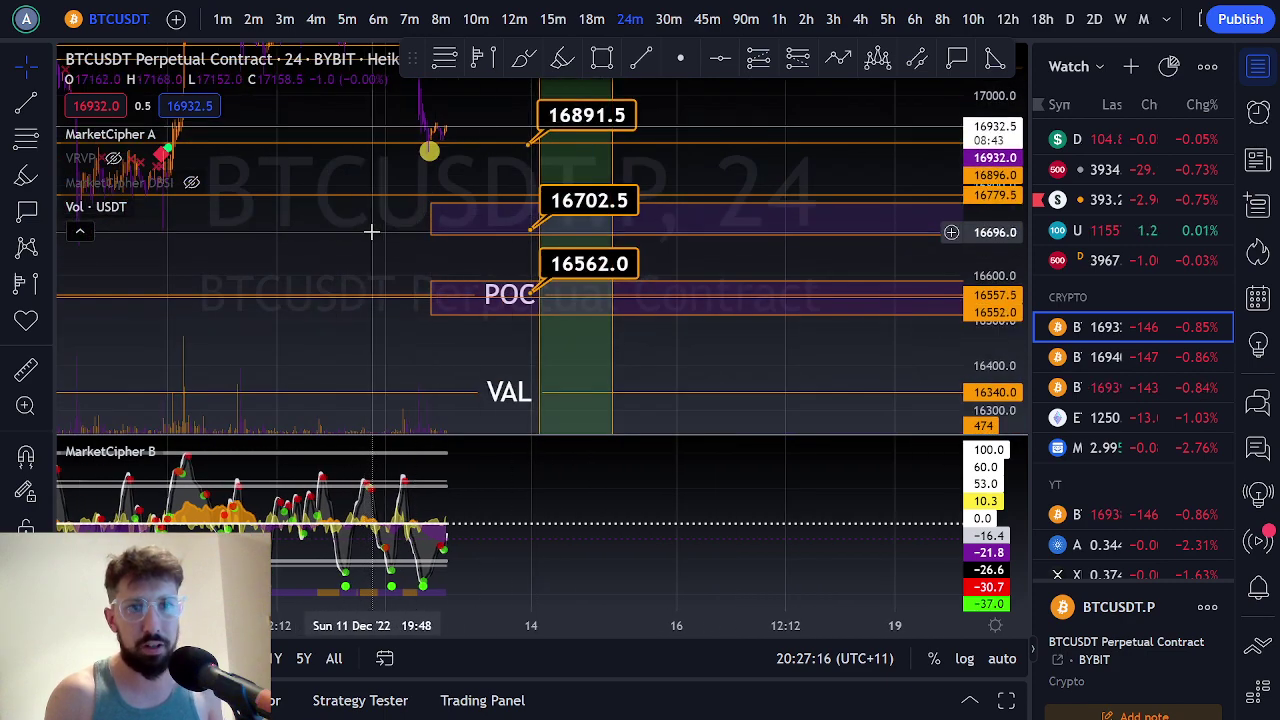
drag(374, 226, 343, 370)
drag(480, 84, 491, 141)
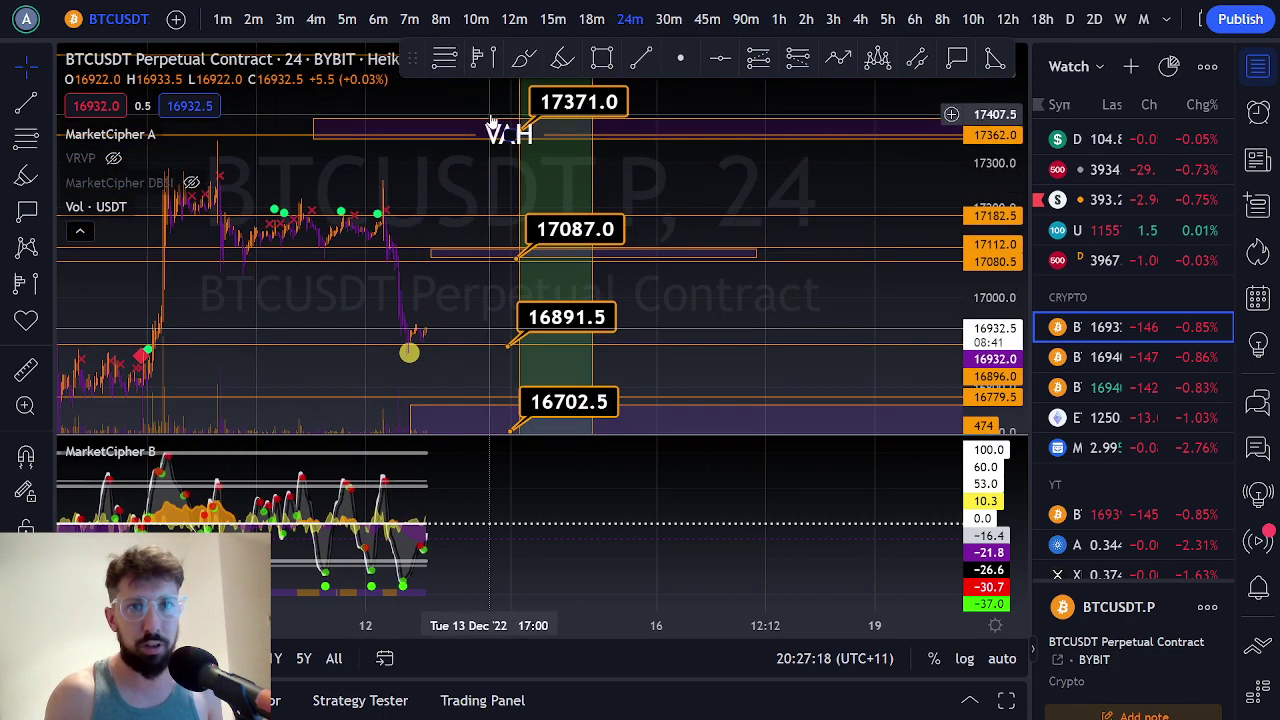
drag(331, 289, 325, 287)
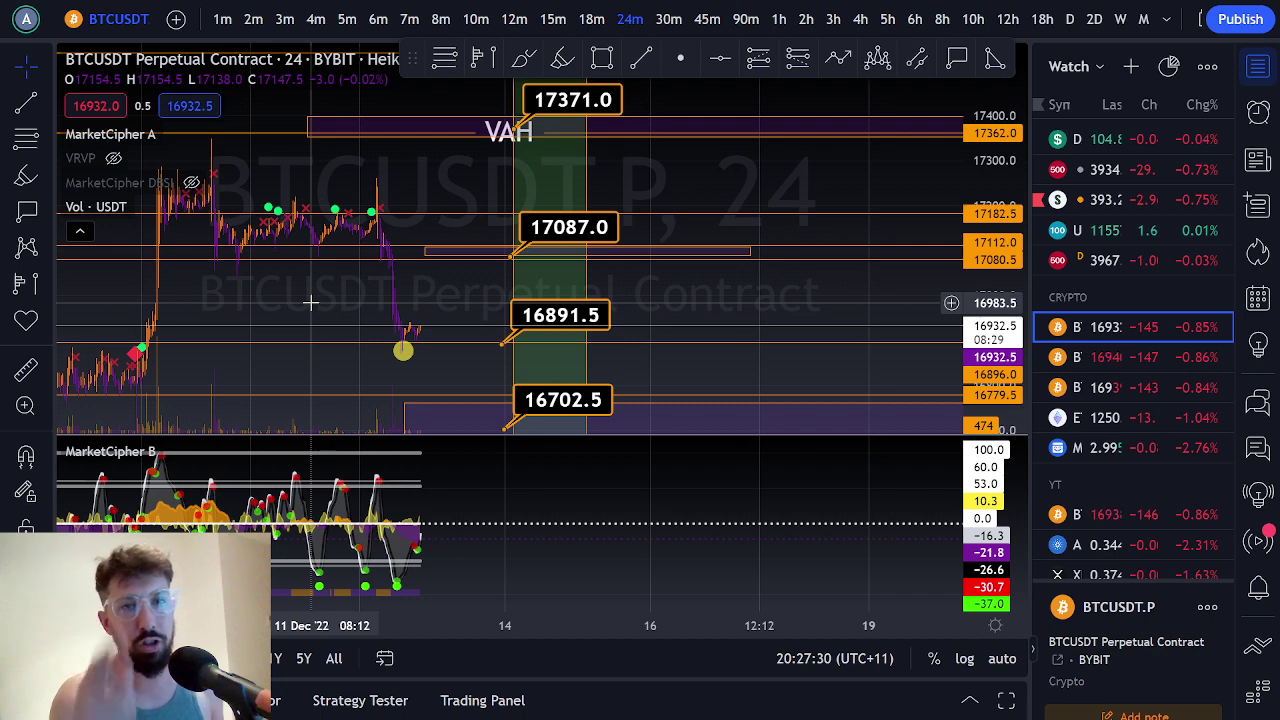
click(400, 352)
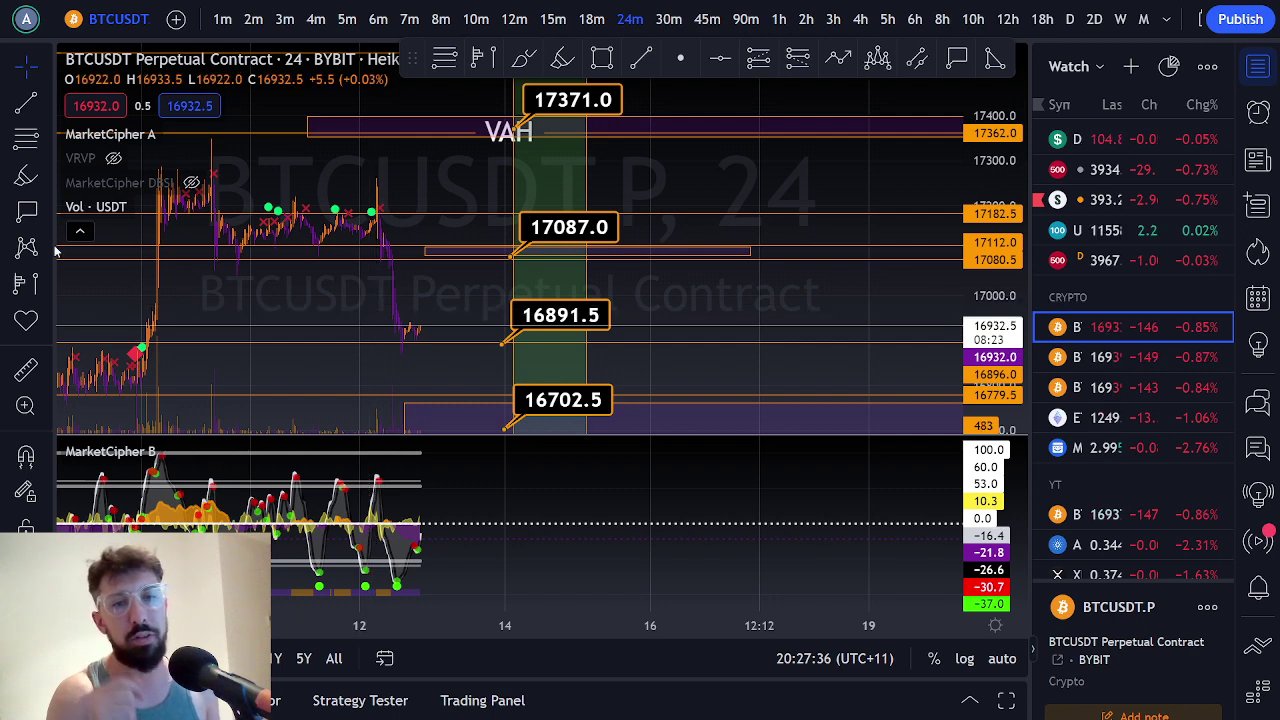
drag(355, 282, 335, 242)
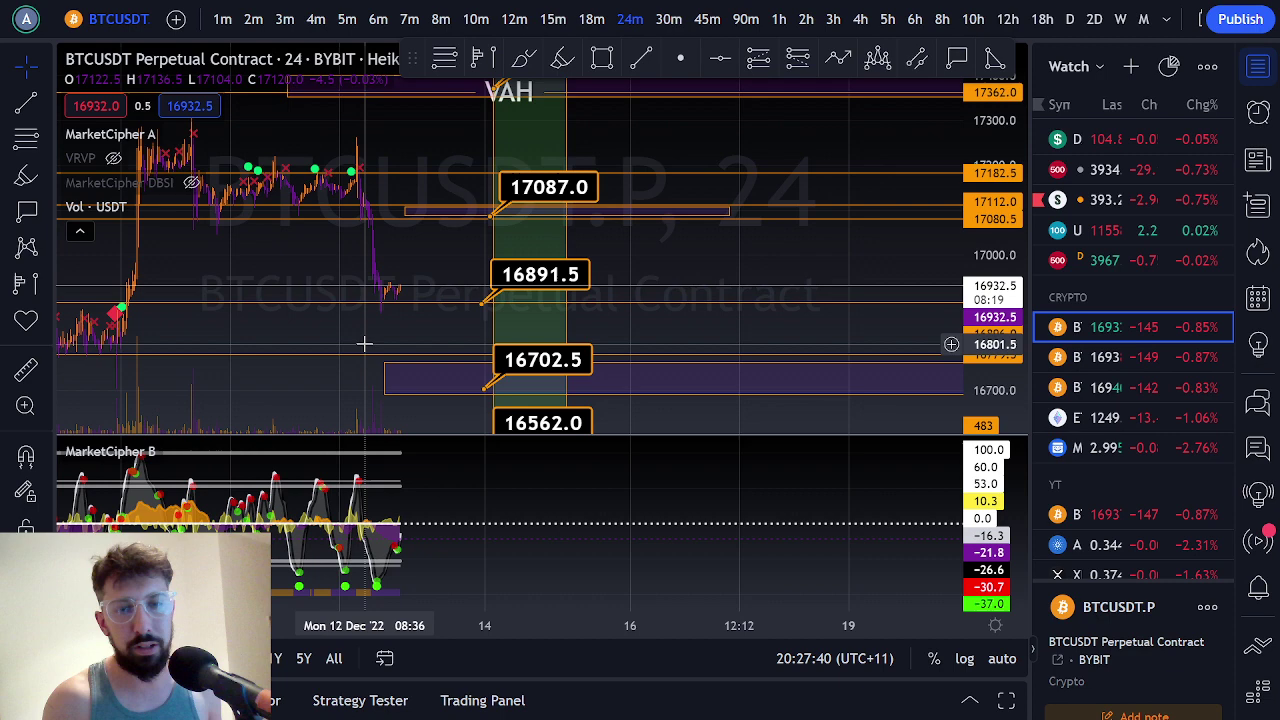